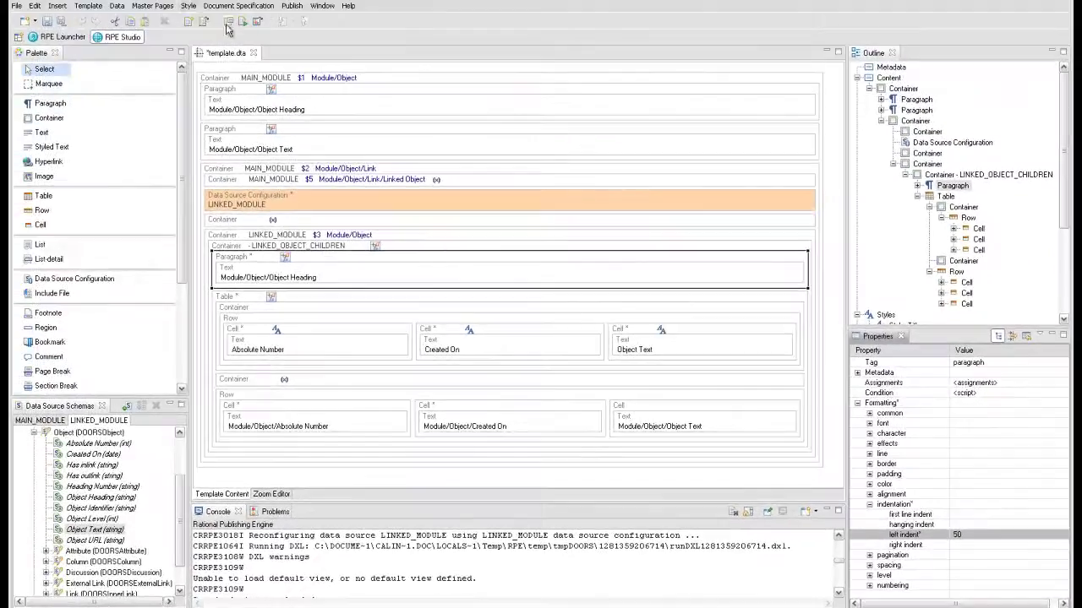
Create a portrait master page named ContentMP.
{"action": "left_click", "coordinate": [152, 5]}
{"action": "left_click", "coordinate": [173, 21]}
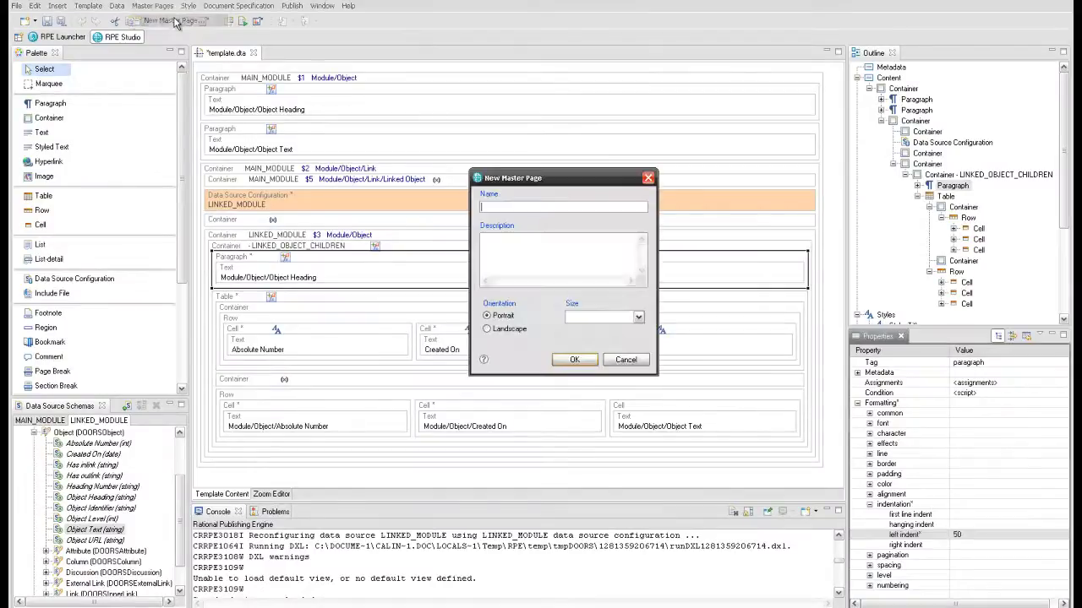
{"action": "type", "text": "ContentMP"}
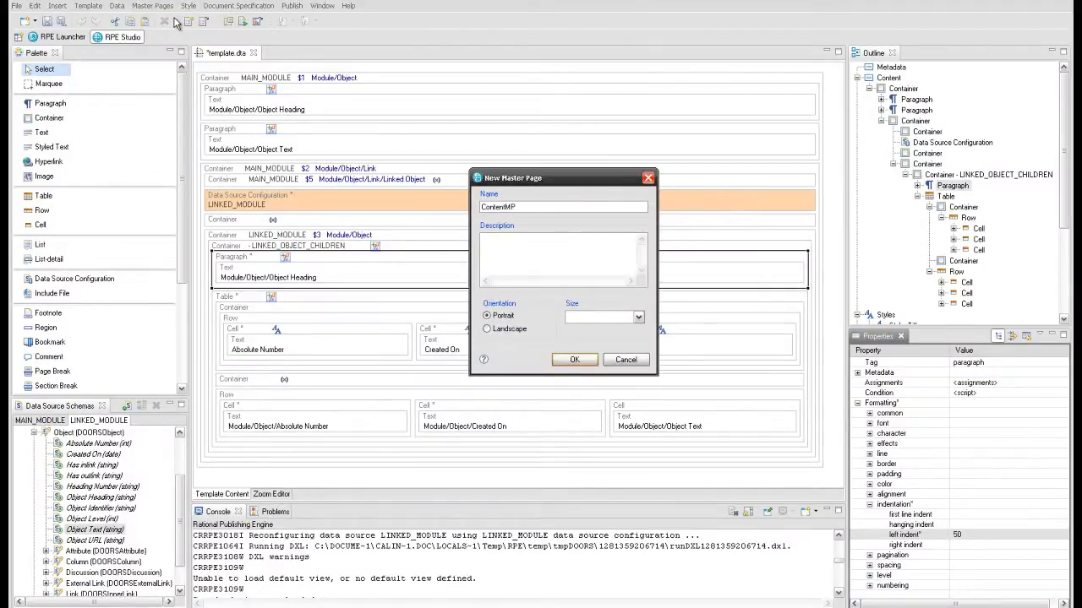
{"action": "left_click", "coordinate": [573, 360]}
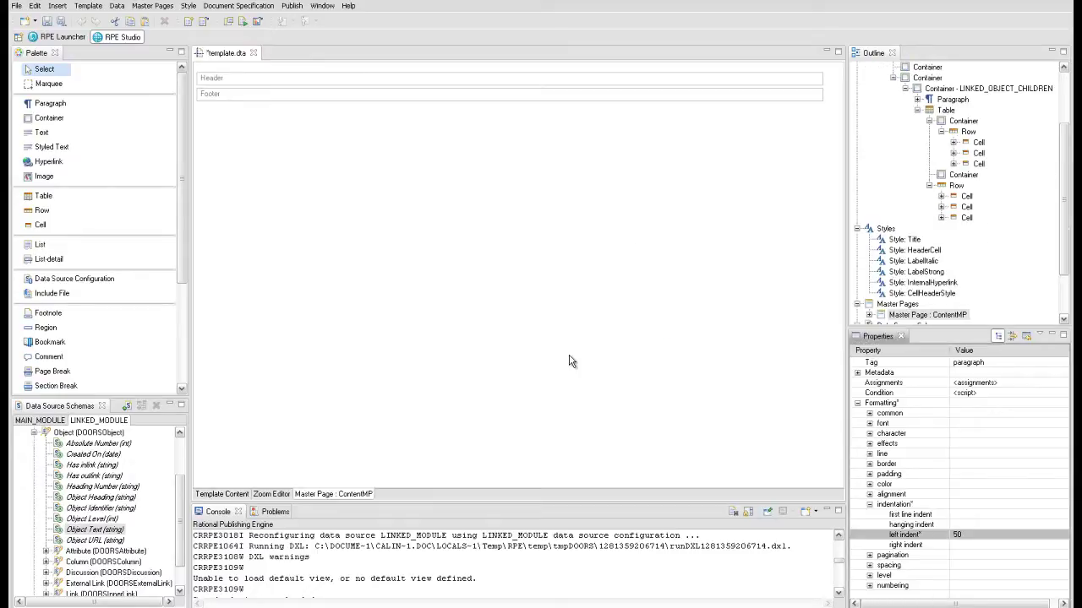
Insert a table with one row and two columns into the master page's header.
{"action": "right_click", "coordinate": [309, 79]}
{"action": "mouse_move", "coordinate": [326, 82]}
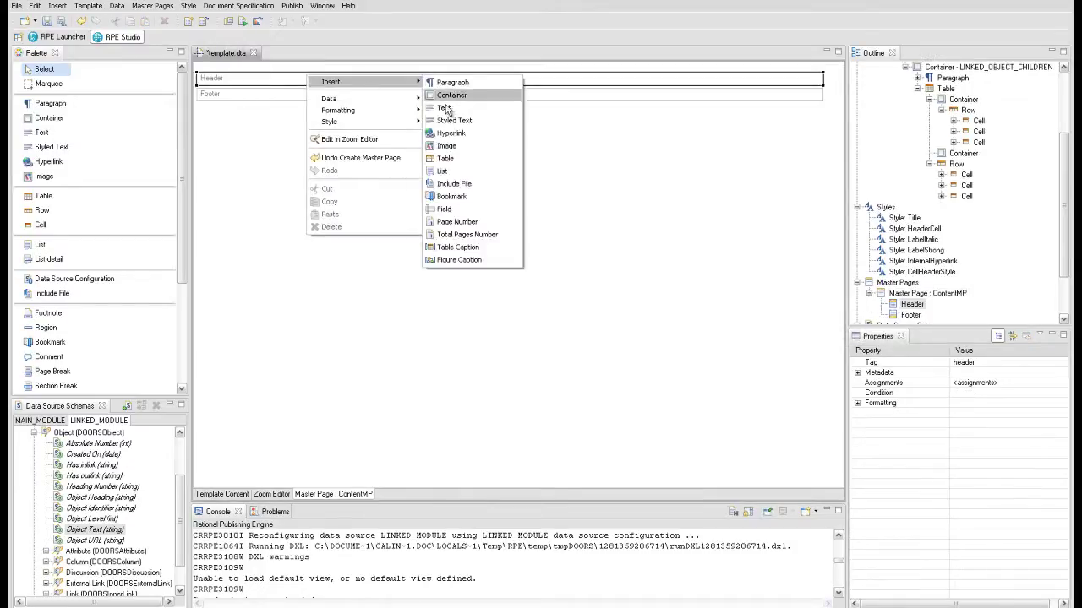
{"action": "left_click", "coordinate": [446, 158]}
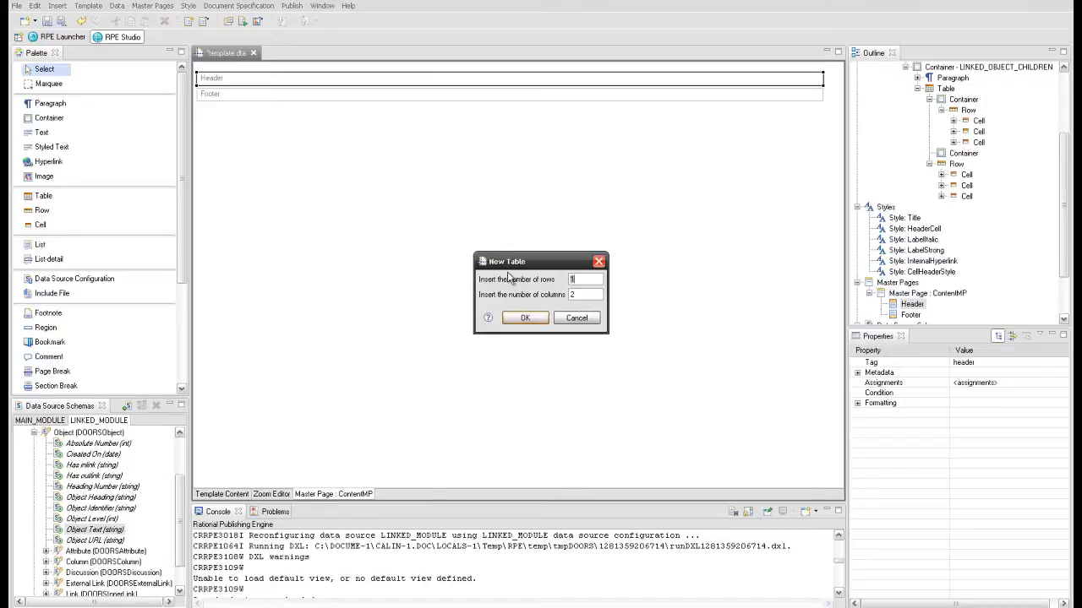
{"action": "left_click", "coordinate": [522, 317]}
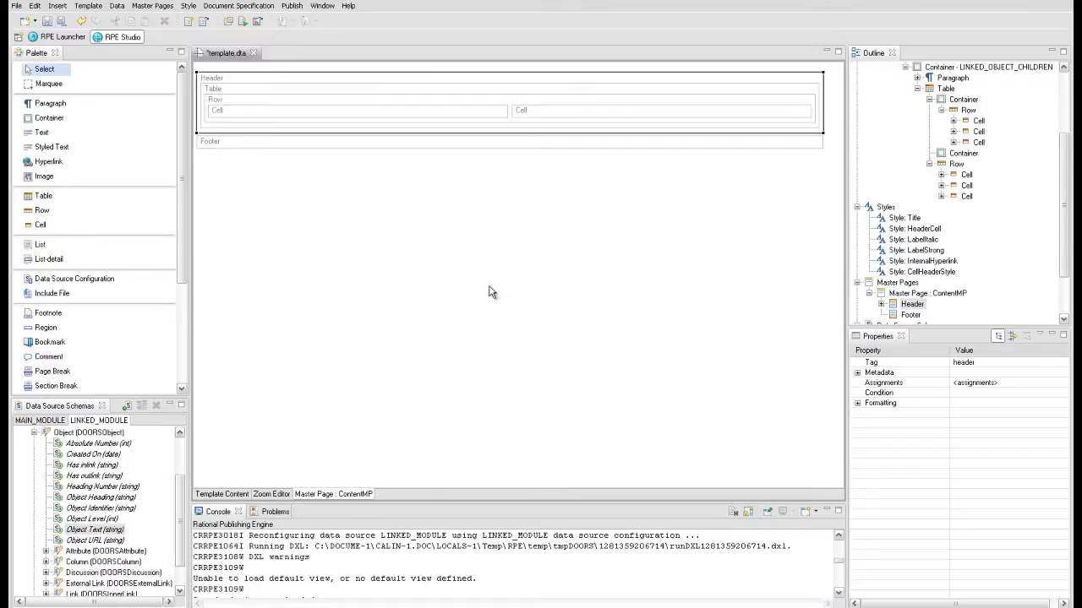
Add a text element to the header table's first cell with the content "Reporting Arena".
{"action": "right_click", "coordinate": [282, 115]}
{"action": "mouse_move", "coordinate": [308, 126]}
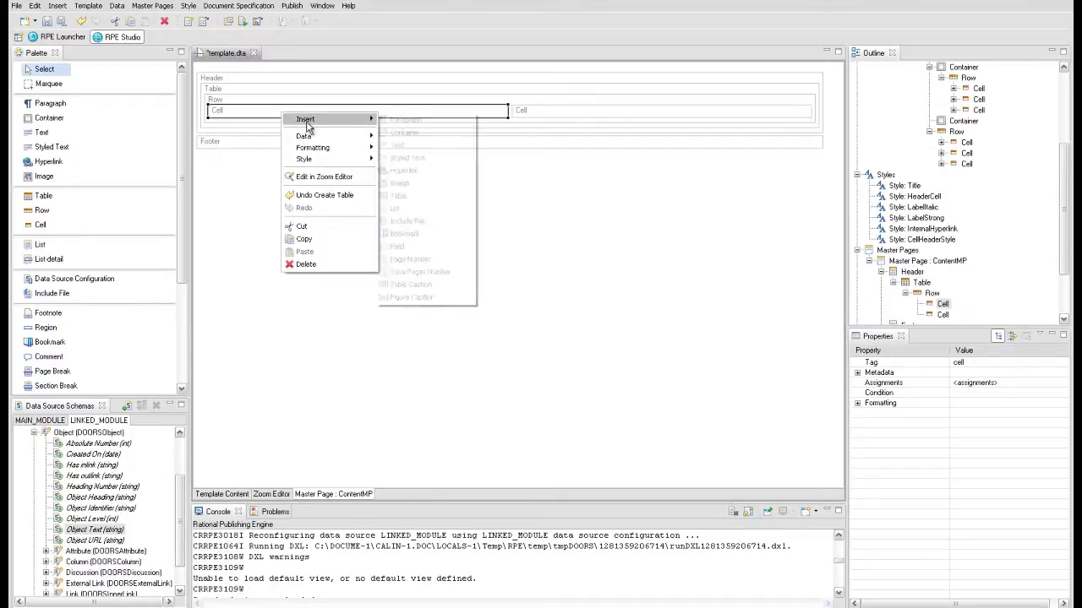
{"action": "left_click", "coordinate": [397, 146]}
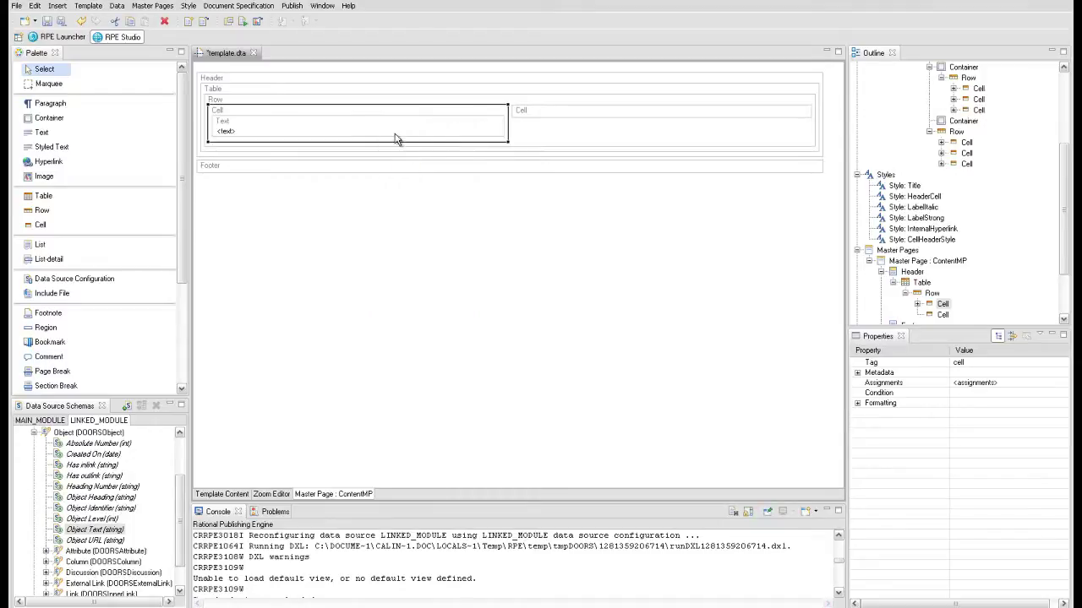
{"action": "double_click", "coordinate": [393, 135]}
{"action": "type", "text": "R"}
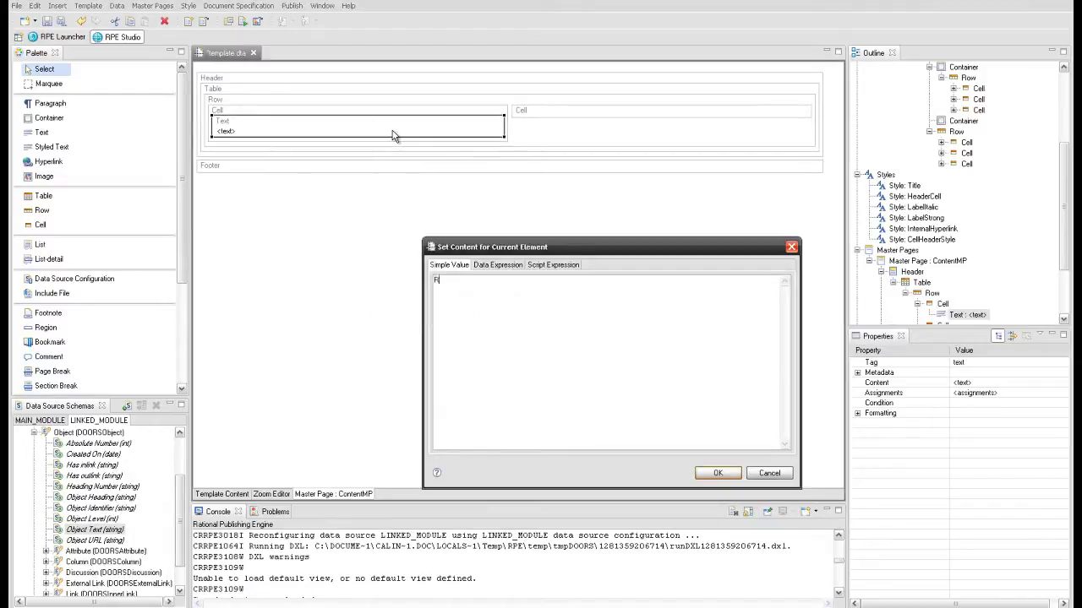
{"action": "type", "text": "eporting Arena"}
{"action": "left_click", "coordinate": [718, 474]}
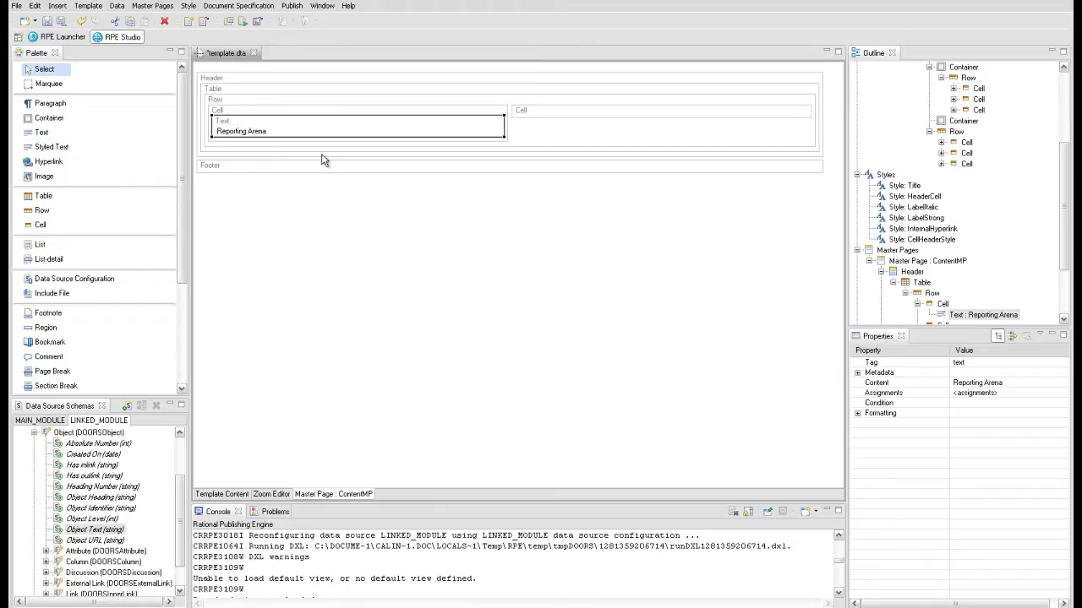
Create a variable named _currentHeading with internal access.
{"action": "left_click", "coordinate": [118, 6]}
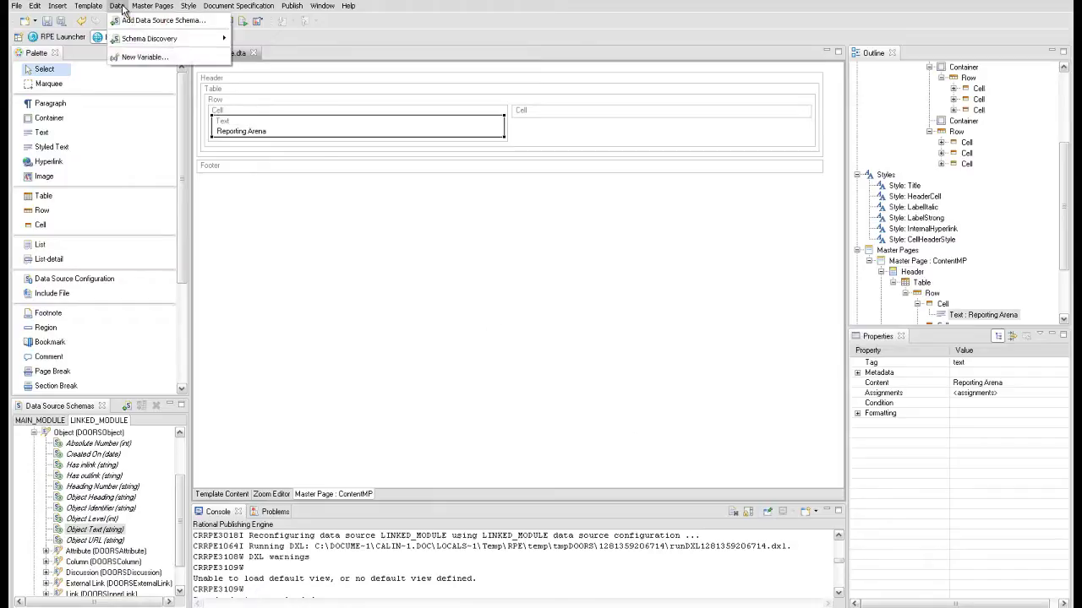
{"action": "left_click", "coordinate": [147, 57]}
{"action": "type", "text": "_currentHea"}
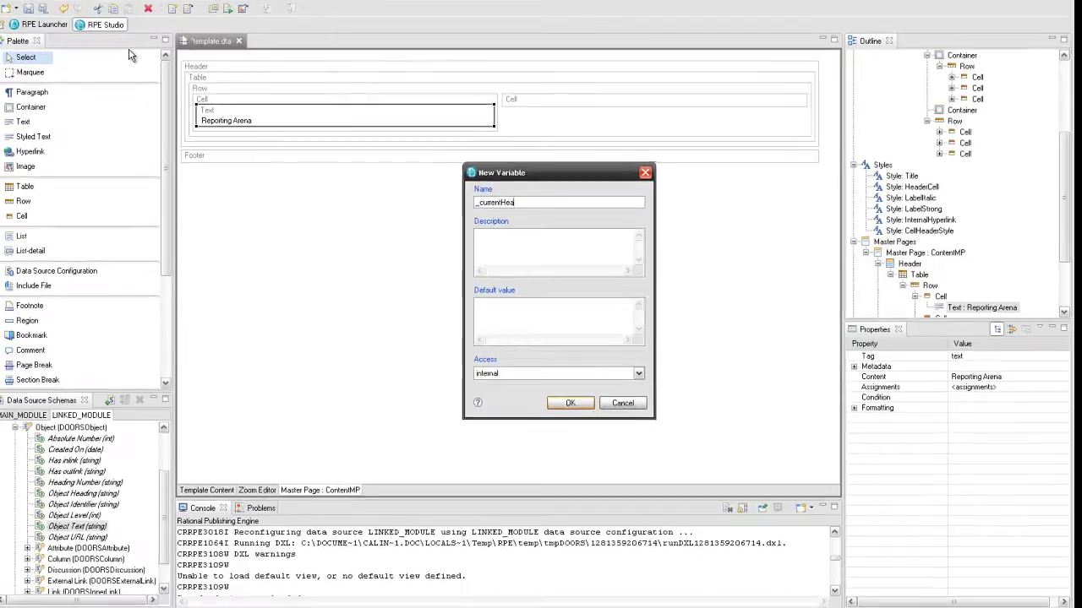
{"action": "type", "text": "ding"}
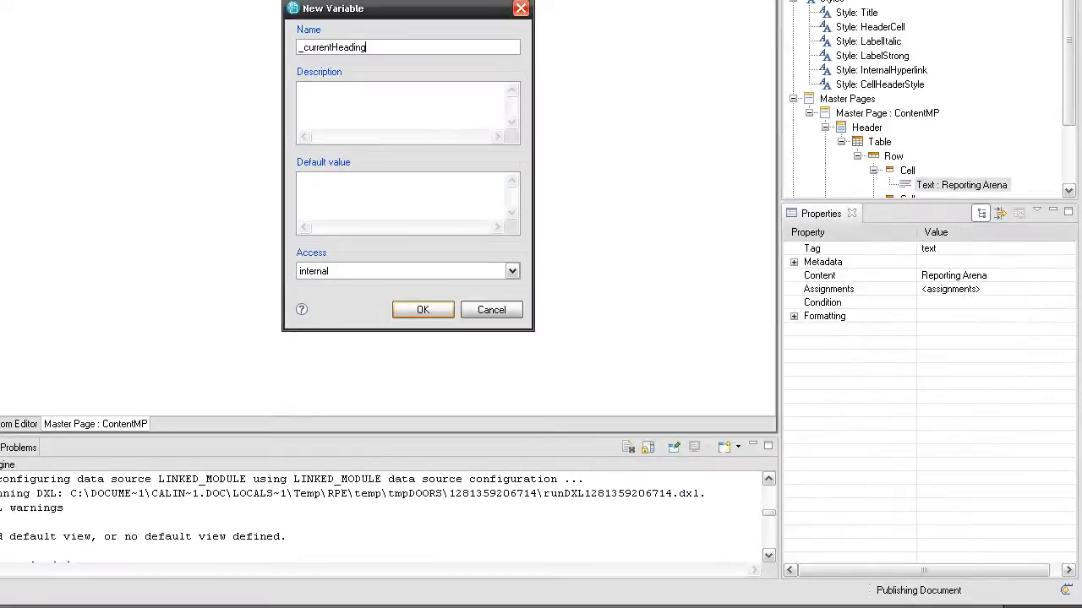
{"action": "left_click", "coordinate": [410, 317]}
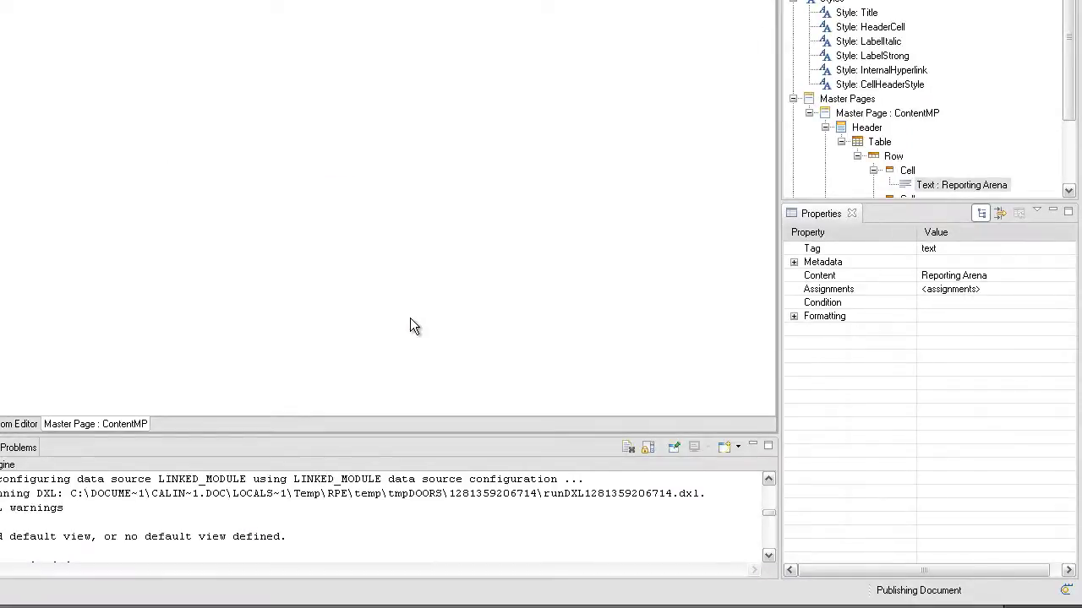
Place the _currentHeading variable as text in the second cell of the header table.
{"action": "left_click_drag", "start_coordinate": [1069, 133], "coordinate": [1073, 170]}
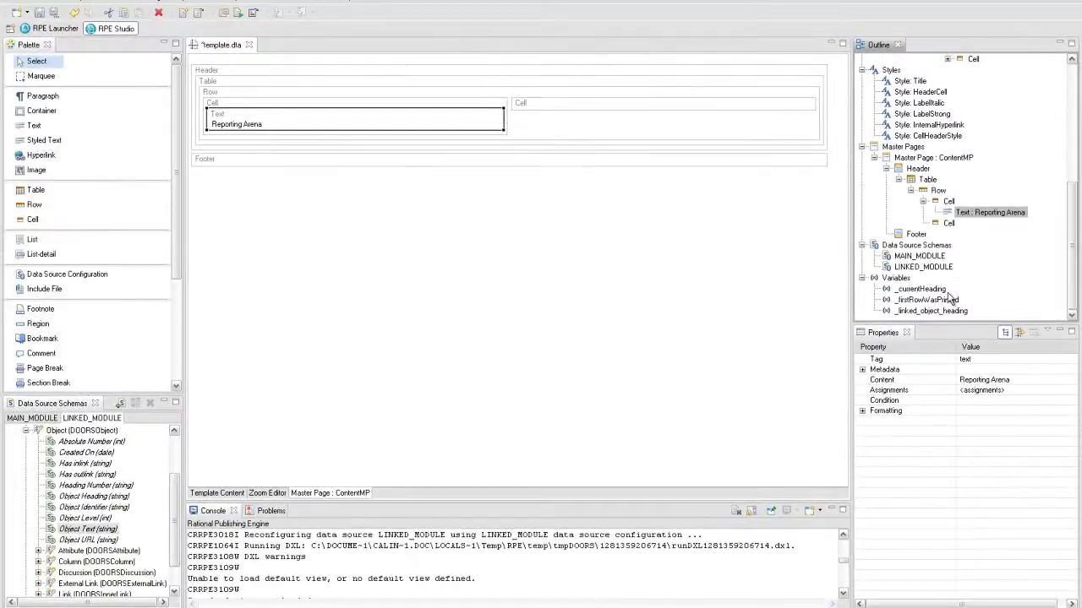
{"action": "left_click", "coordinate": [903, 245]}
{"action": "left_click_drag", "start_coordinate": [925, 293], "coordinate": [655, 105]}
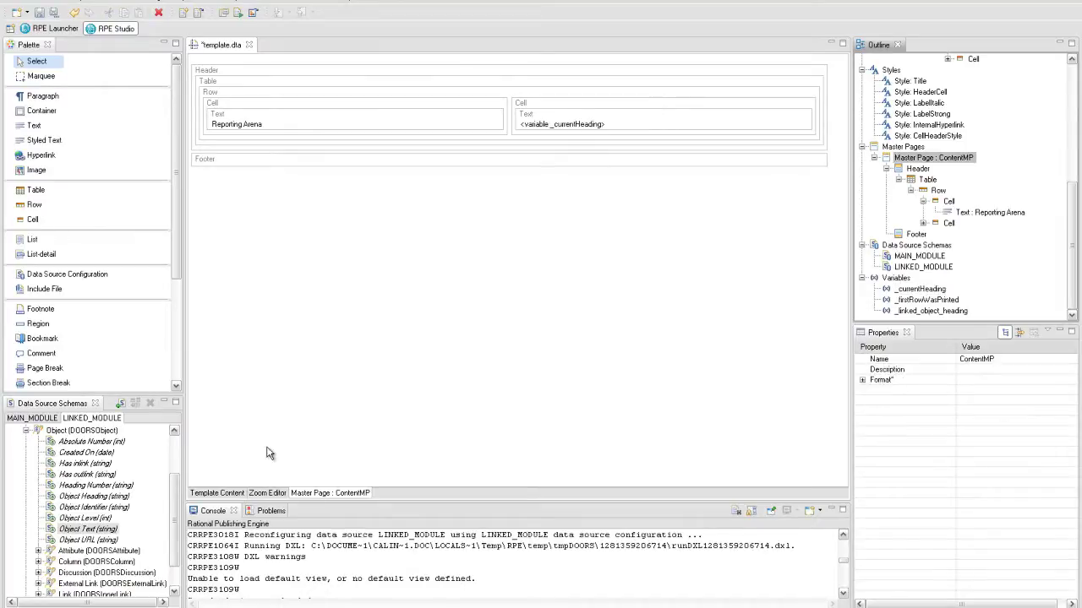
In the template content, insert an empty container inside the outermost container that queries Module/Object.
{"action": "left_click", "coordinate": [217, 493]}
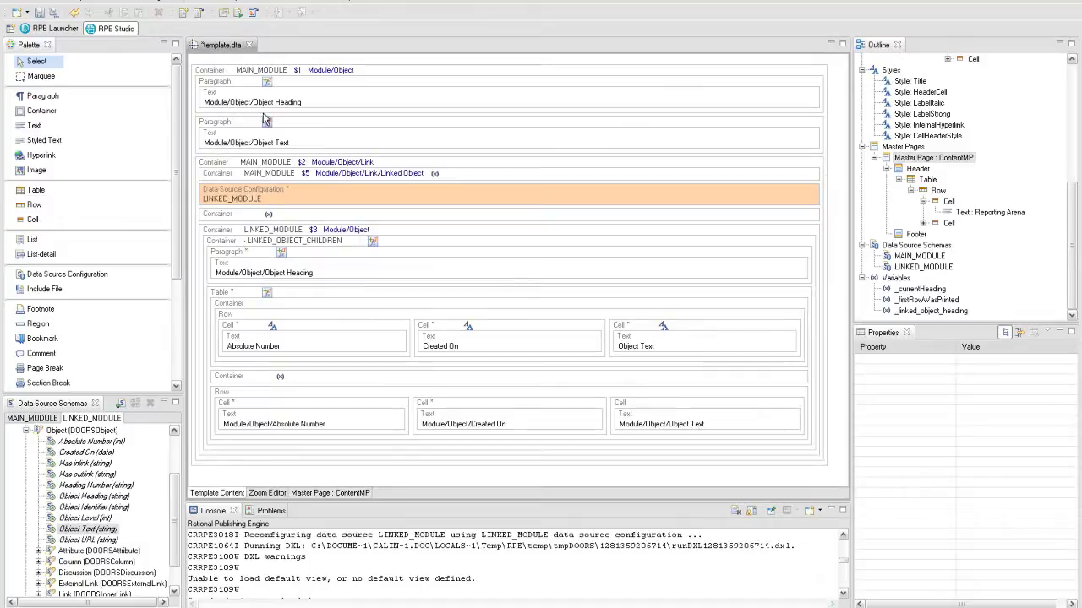
{"action": "right_click", "coordinate": [296, 68]}
{"action": "mouse_move", "coordinate": [355, 75]}
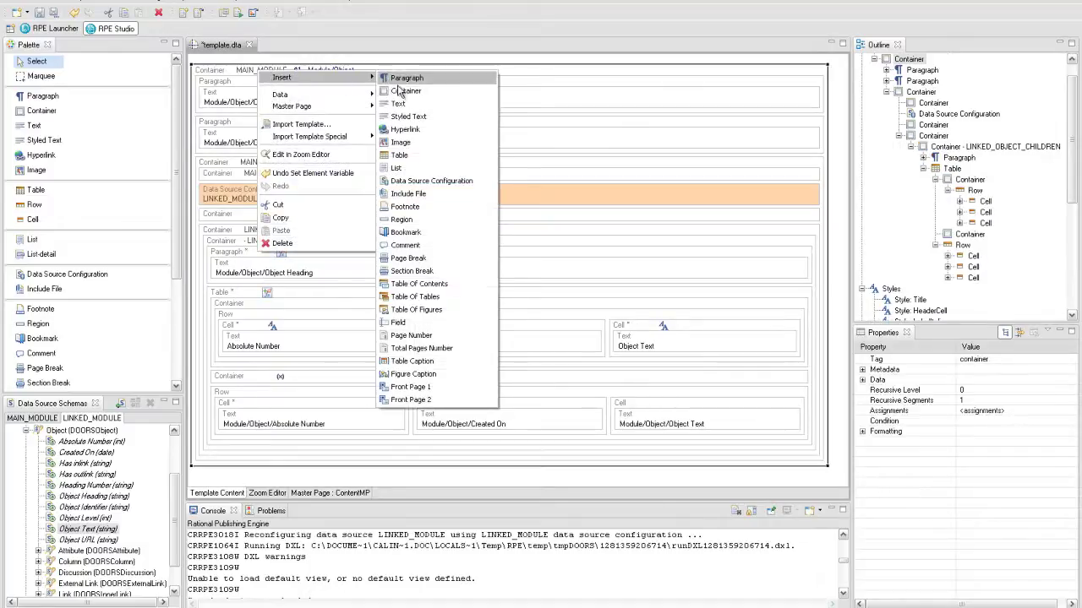
{"action": "left_click", "coordinate": [402, 92]}
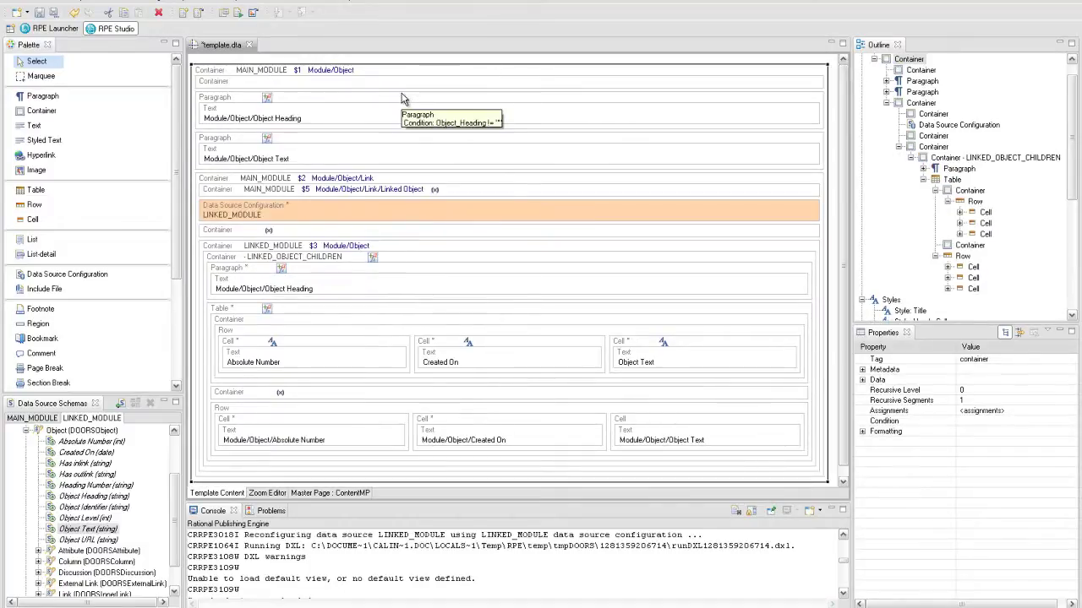
Add an assignment for the _currentHeading variable to the new empty container, defined by a script expression.
{"action": "right_click", "coordinate": [362, 83]}
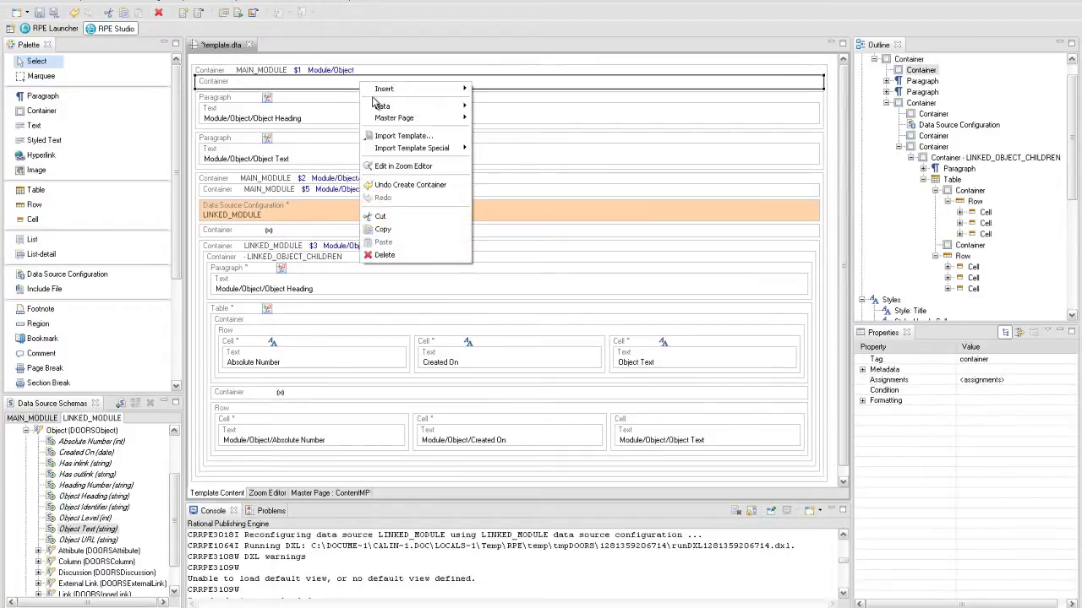
{"action": "mouse_move", "coordinate": [380, 105]}
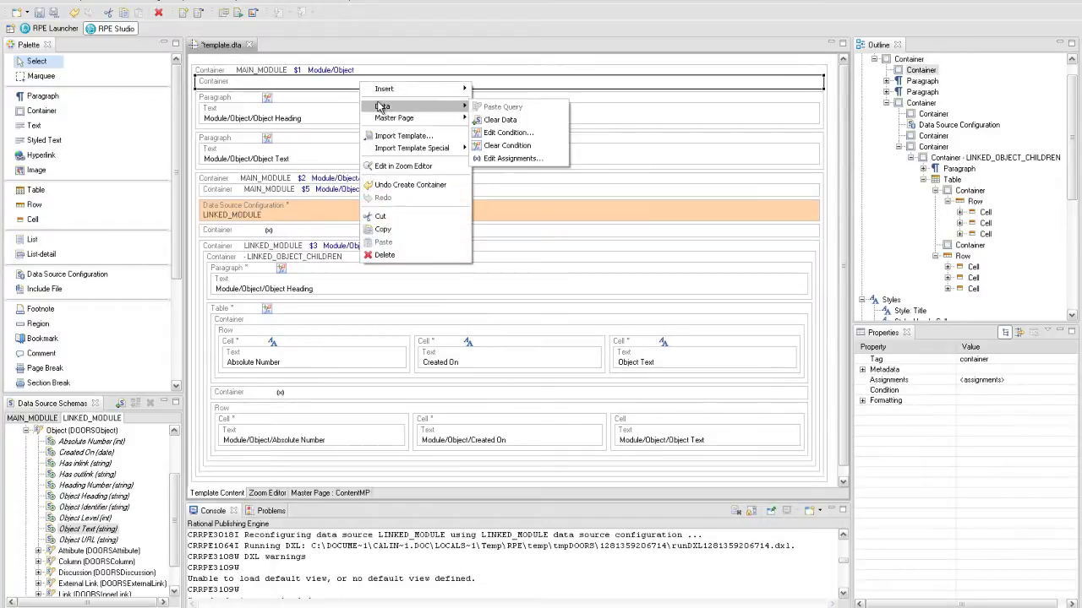
{"action": "left_click", "coordinate": [490, 159]}
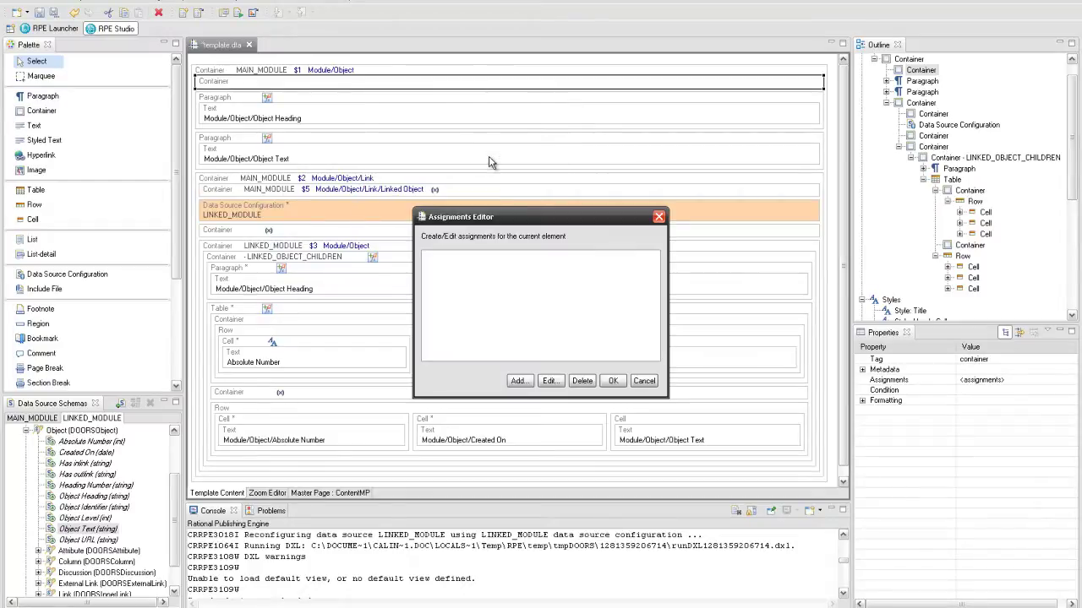
{"action": "left_click", "coordinate": [517, 382]}
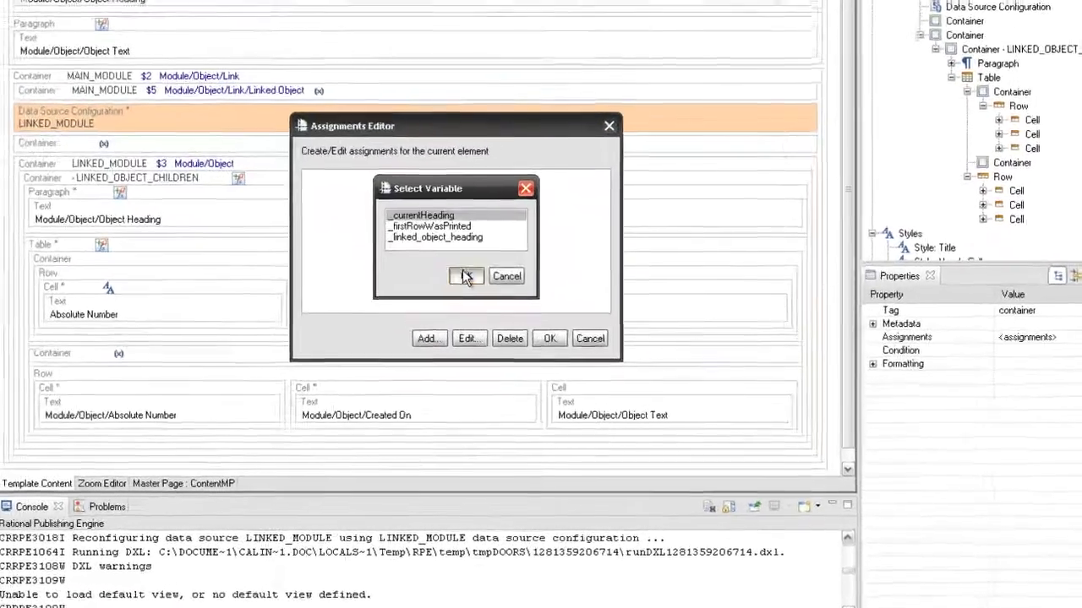
{"action": "left_click", "coordinate": [464, 277]}
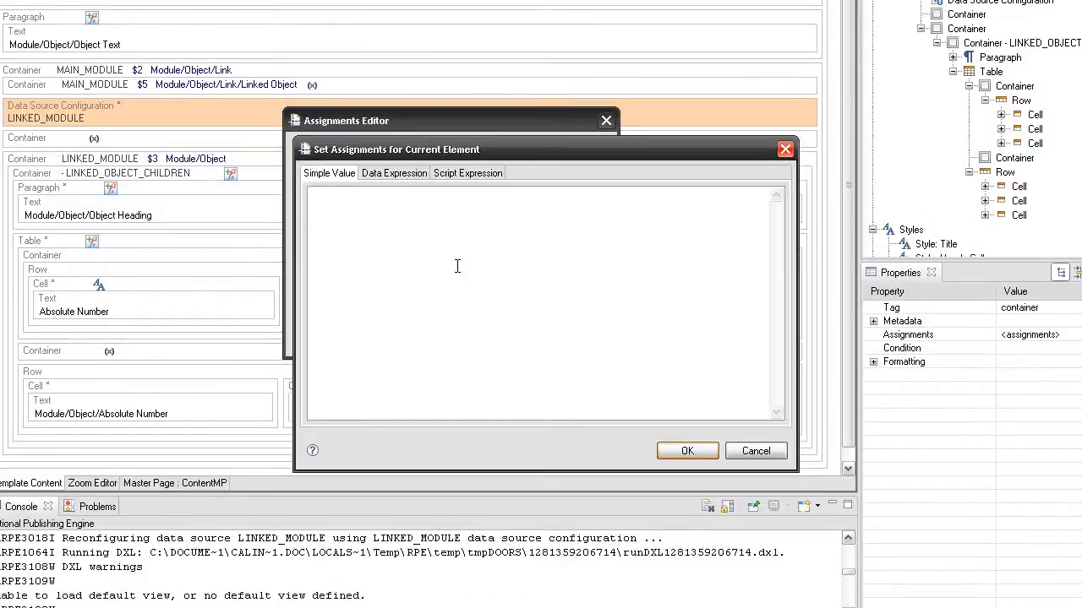
{"action": "left_click", "coordinate": [469, 172]}
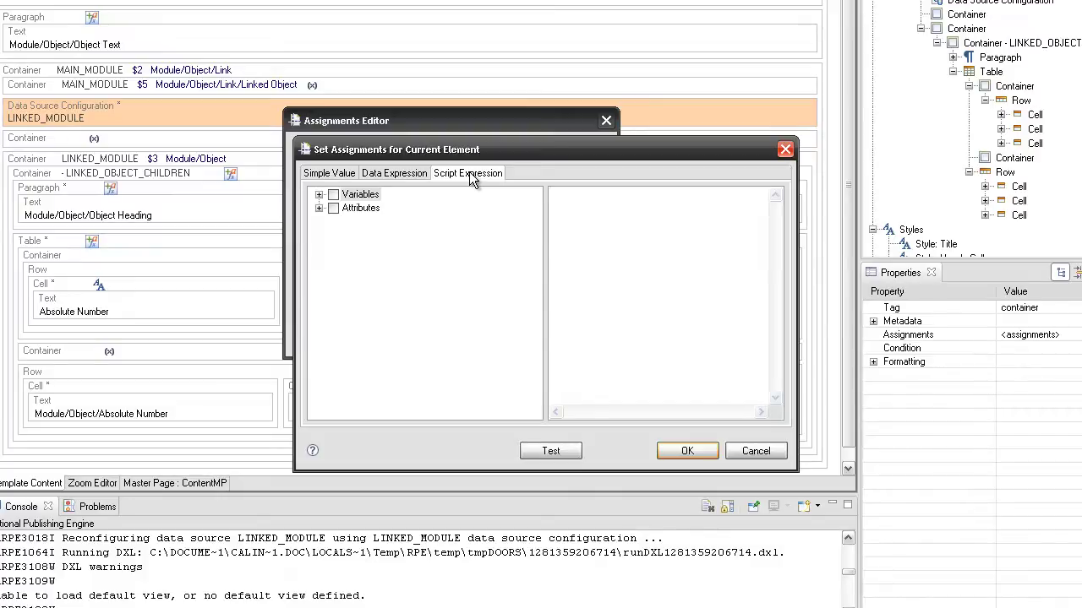
Write the script condition if(level == 1 && Object_Heading != ""), using the level and Object_Heading attributes of Module/Object.
{"action": "left_click", "coordinate": [319, 195]}
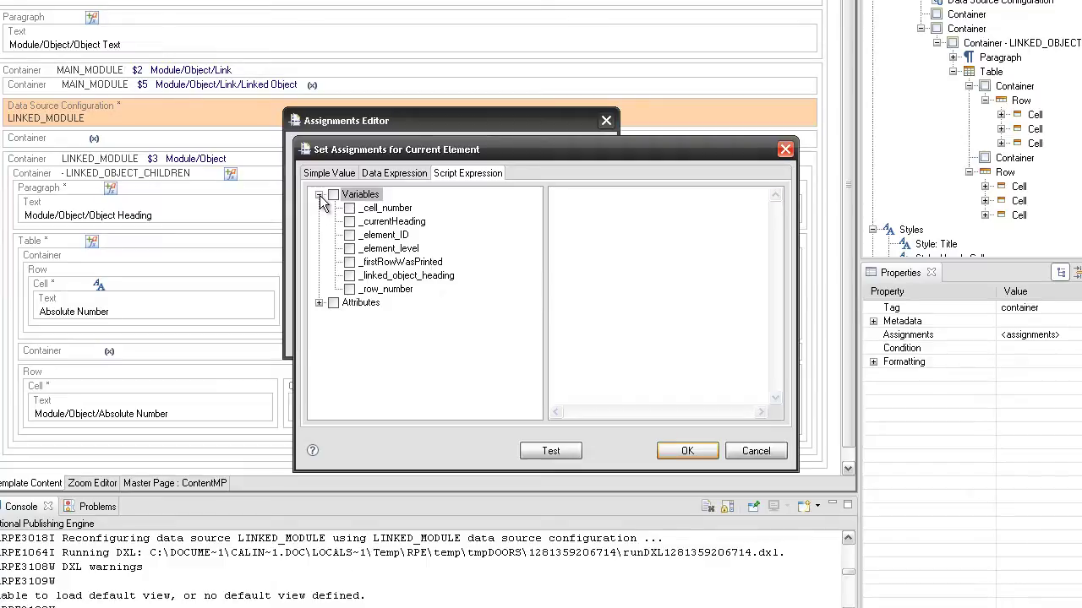
{"action": "left_click", "coordinate": [319, 195]}
{"action": "left_click", "coordinate": [319, 207]}
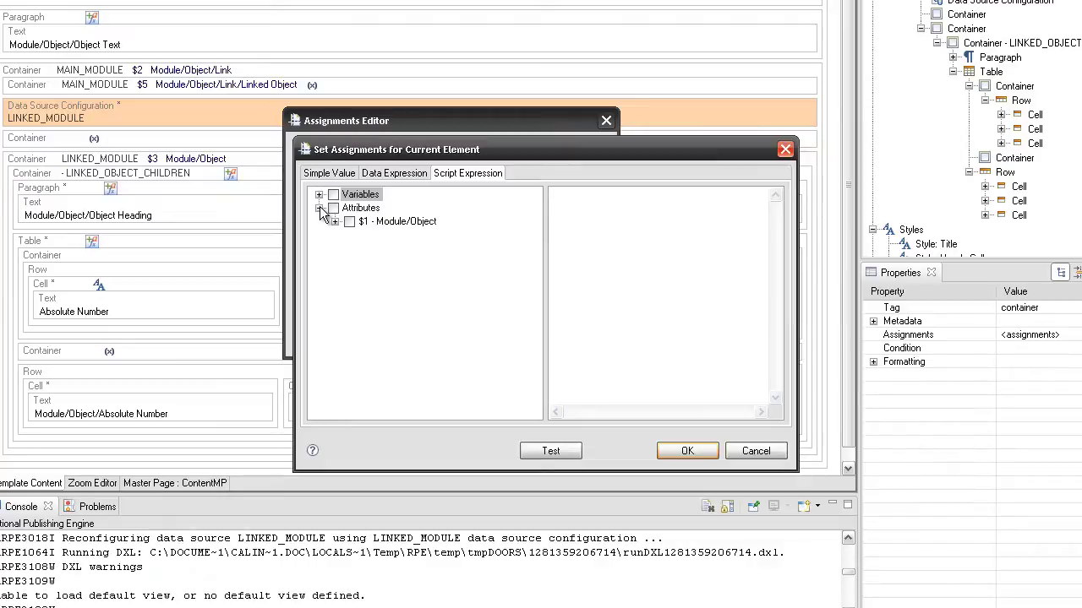
{"action": "left_click", "coordinate": [335, 221]}
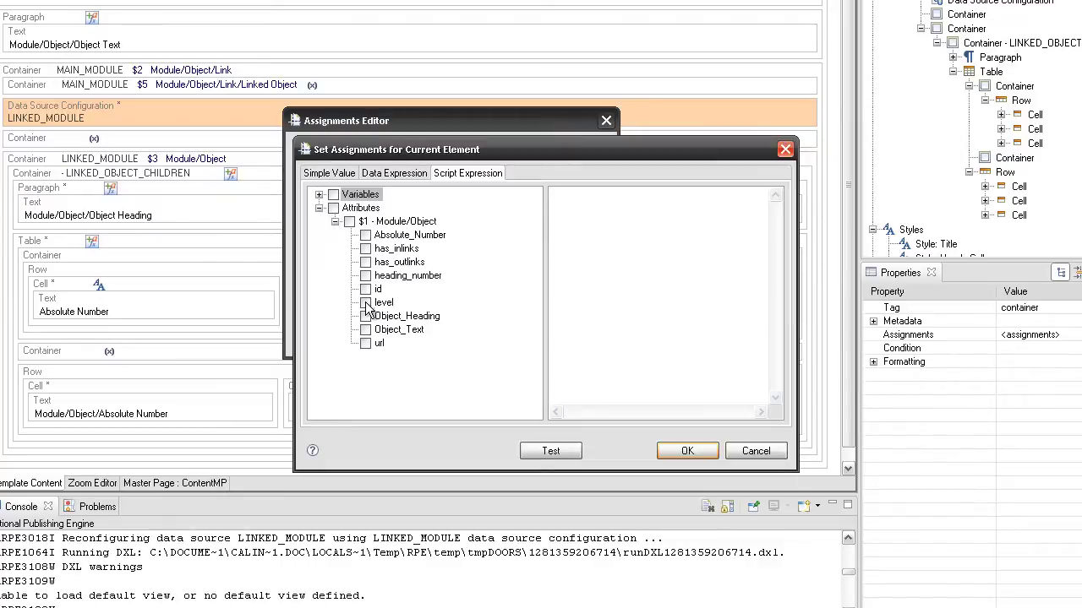
{"action": "left_click", "coordinate": [560, 242]}
{"action": "type", "text": "if("}
{"action": "left_click", "coordinate": [365, 303]}
{"action": "left_click_drag", "start_coordinate": [384, 303], "coordinate": [628, 240]}
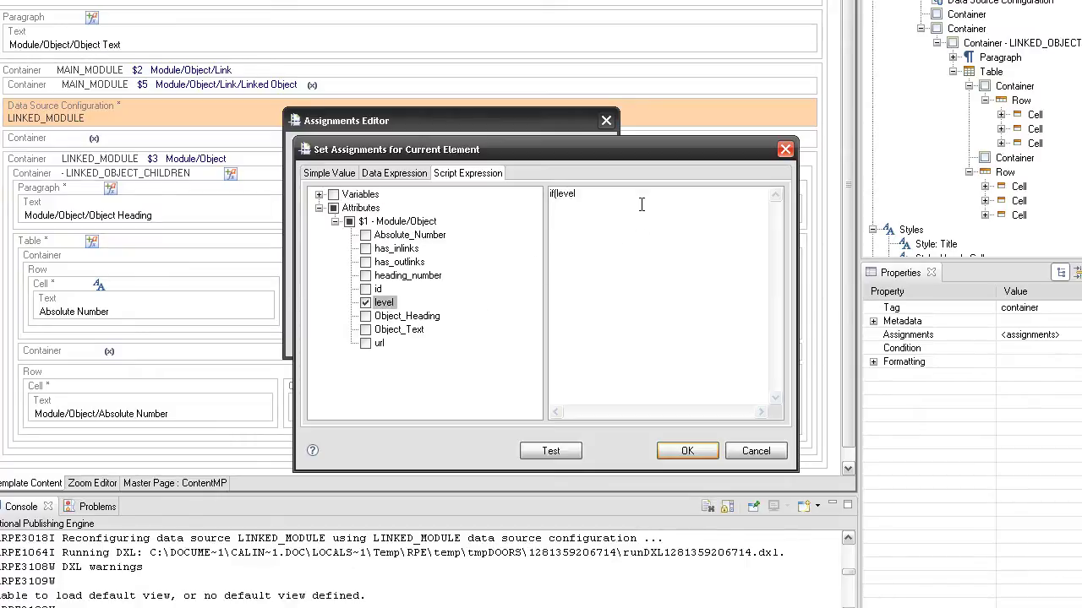
{"action": "type", "text": "== 1 &&"}
{"action": "left_click", "coordinate": [365, 316]}
{"action": "left_click_drag", "start_coordinate": [378, 326], "coordinate": [686, 205]}
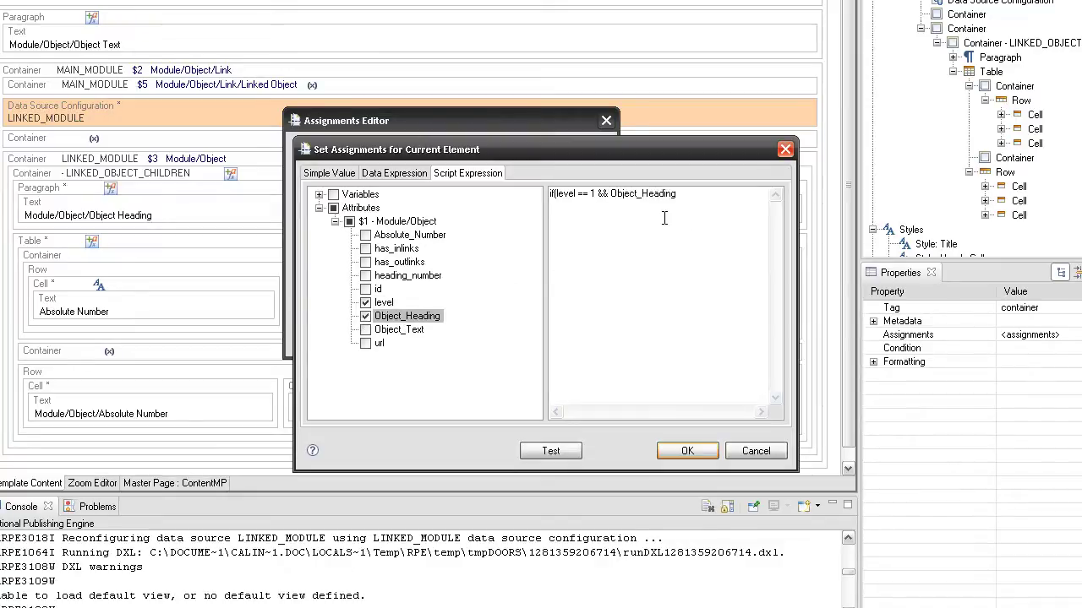
{"action": "type", "text": "!="}
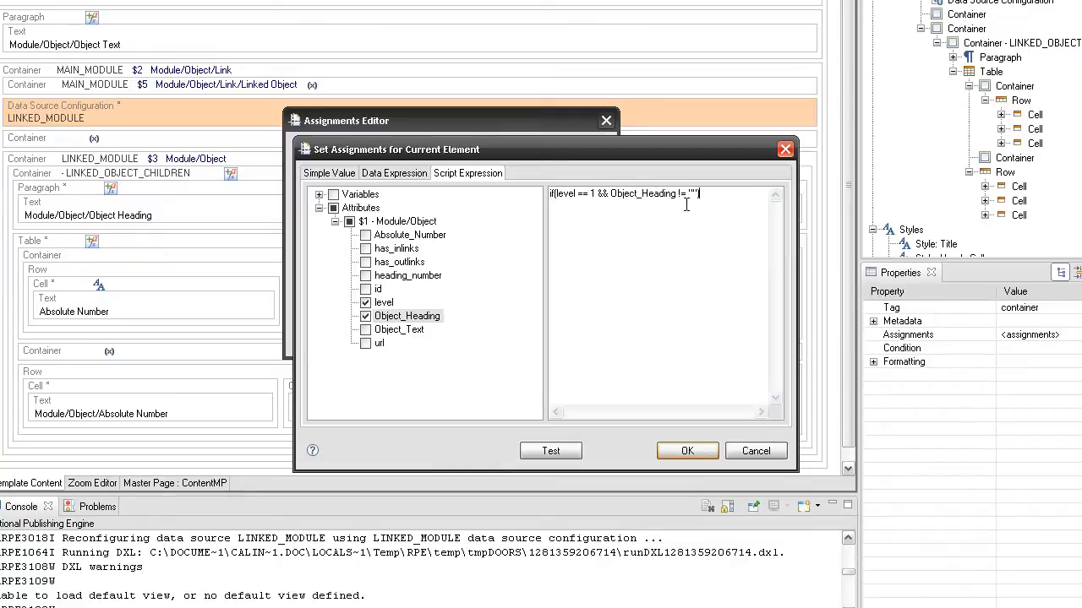
Write the body of the if branch in braces so that it returns Object_Heading.
{"action": "type", "text": "{"}
{"action": "left_click_drag", "start_coordinate": [438, 319], "coordinate": [659, 257]}
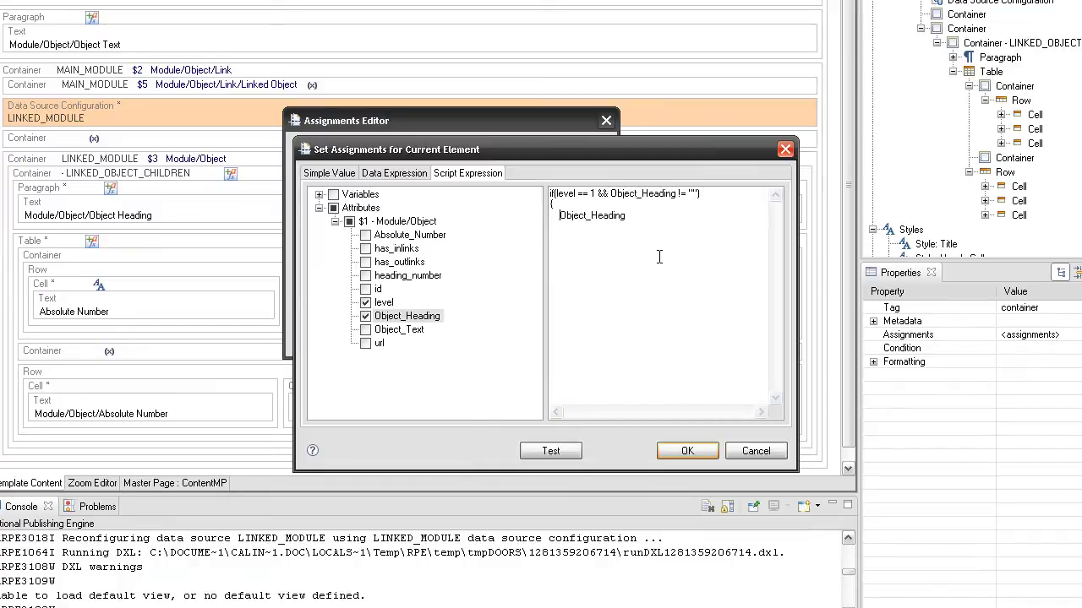
{"action": "type", "text": "}"}
{"action": "key", "text": "Return"}
Add an else branch that returns the _currentHeading variable and accept the assignment script.
{"action": "type", "text": "else "}
{"action": "type", "text": "{"}
{"action": "key", "text": "Return"}
{"action": "left_click", "coordinate": [320, 195]}
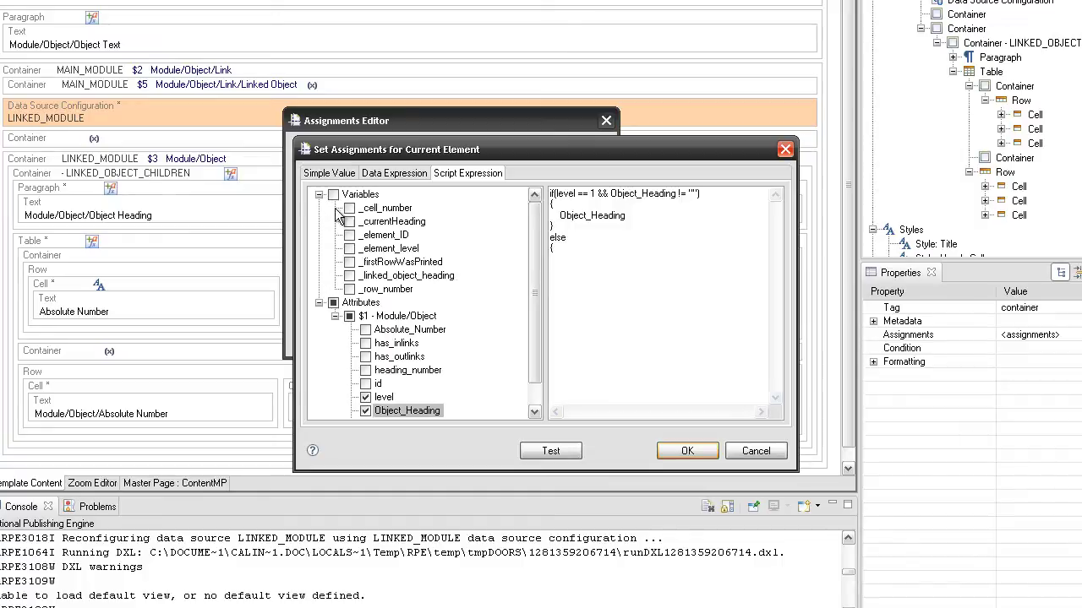
{"action": "left_click", "coordinate": [349, 222]}
{"action": "left_click", "coordinate": [386, 225]}
{"action": "left_click_drag", "start_coordinate": [384, 224], "coordinate": [638, 266]}
{"action": "type", "text": "}"}
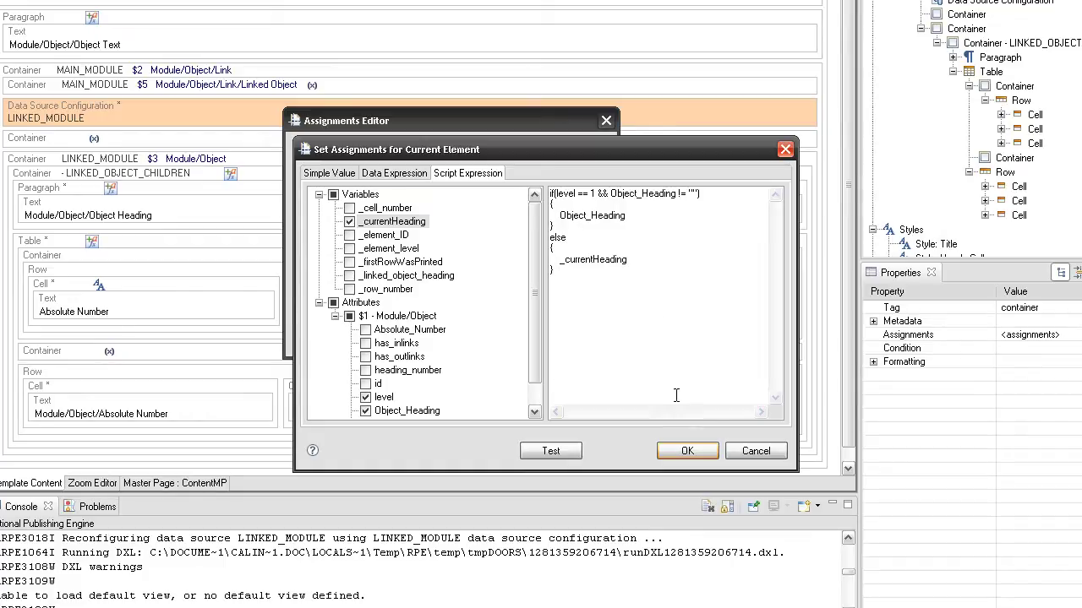
{"action": "left_click", "coordinate": [682, 451]}
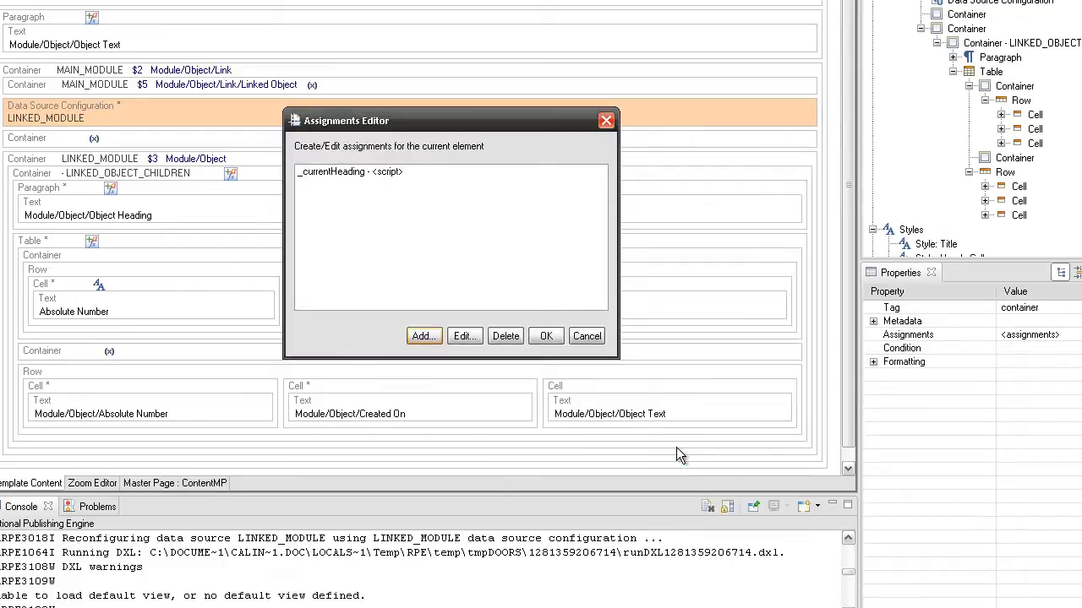
Accept the container's assignments and open the ContentMP master page.
{"action": "left_click", "coordinate": [546, 337]}
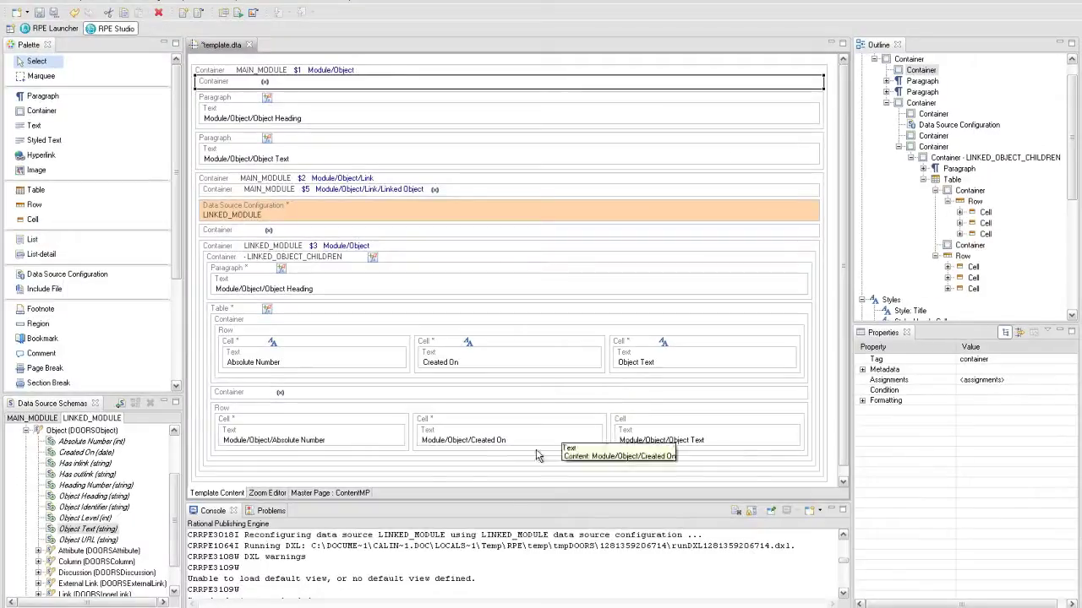
{"action": "left_click", "coordinate": [356, 493]}
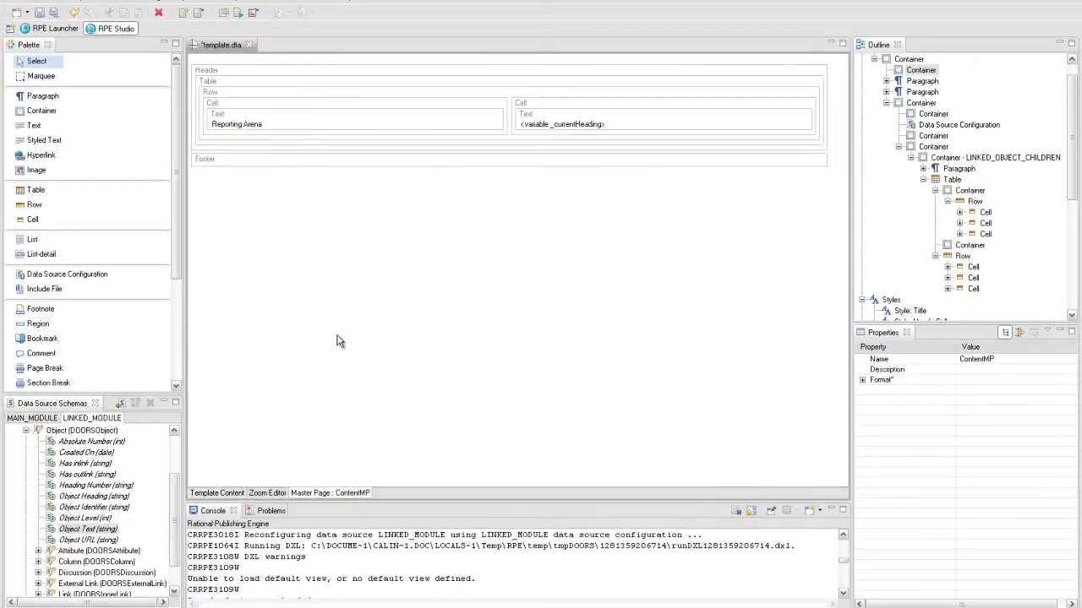
For the header table, clear the all cell borders color and set the bottom cell border color to 000000.
{"action": "left_click", "coordinate": [305, 85]}
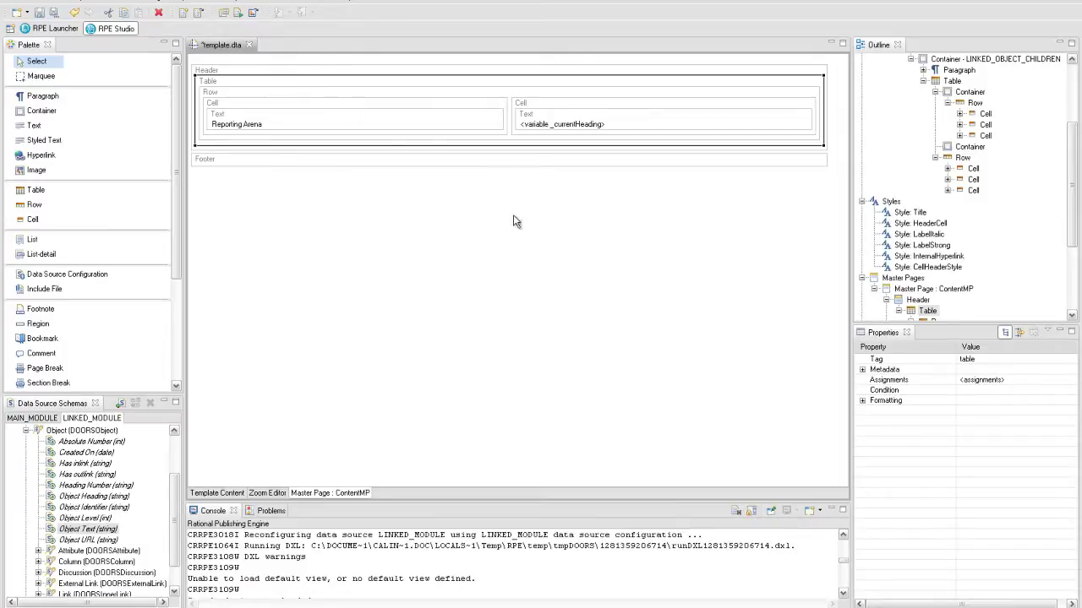
{"action": "left_click", "coordinate": [862, 400]}
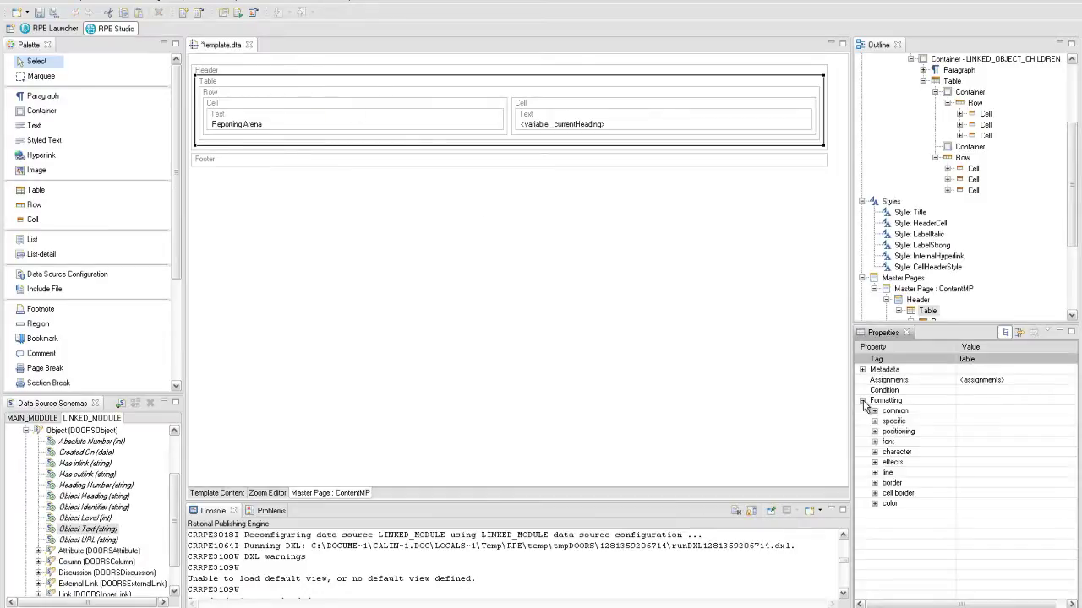
{"action": "left_click", "coordinate": [875, 493]}
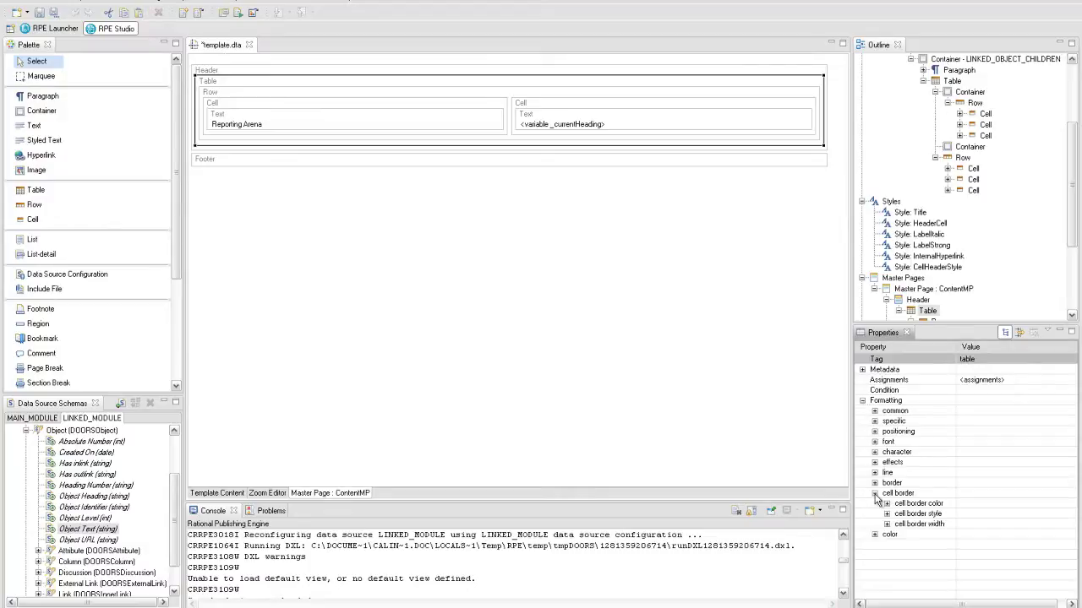
{"action": "left_click", "coordinate": [886, 503]}
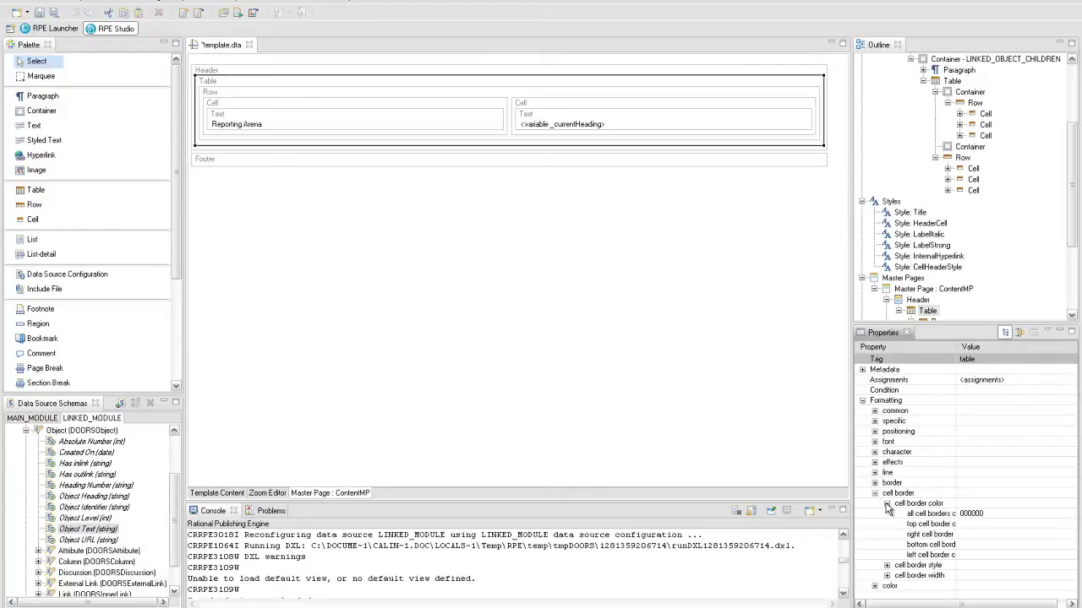
{"action": "left_click_drag", "start_coordinate": [957, 347], "coordinate": [981, 347]}
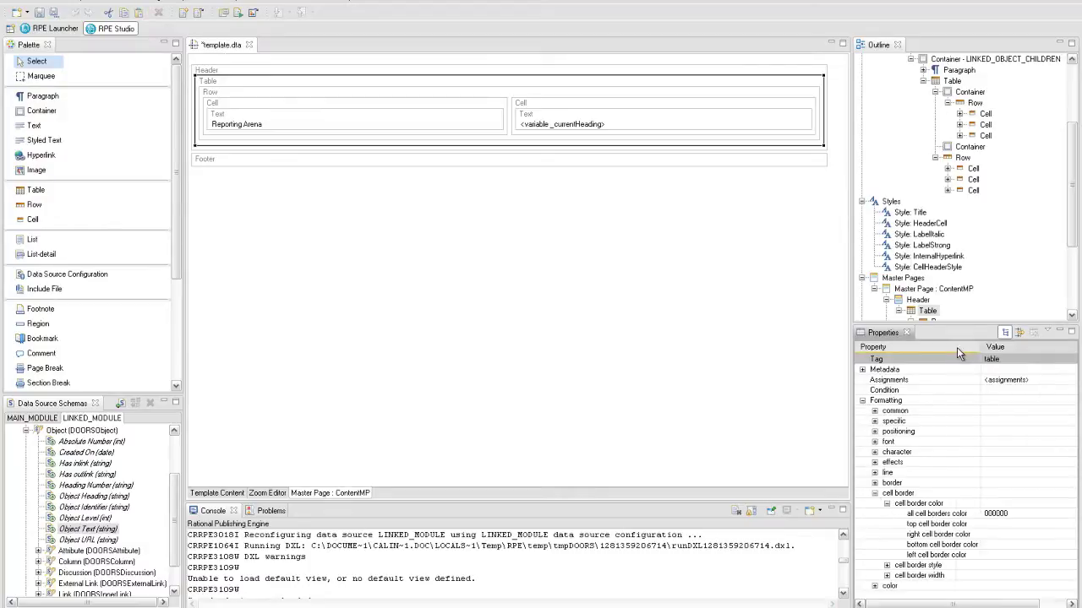
{"action": "left_click", "coordinate": [1027, 514]}
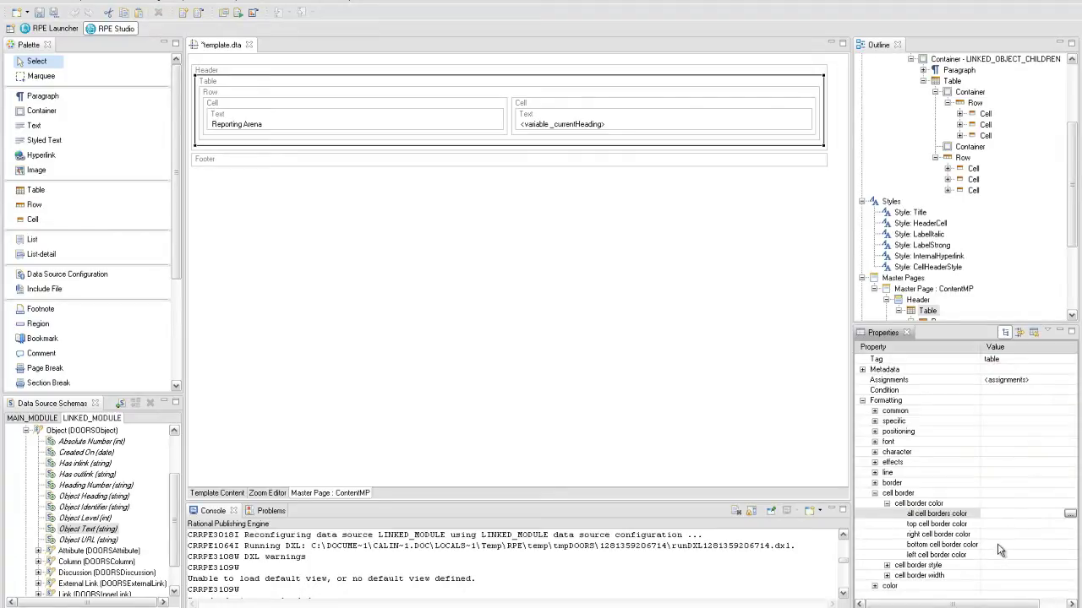
{"action": "left_click", "coordinate": [999, 545]}
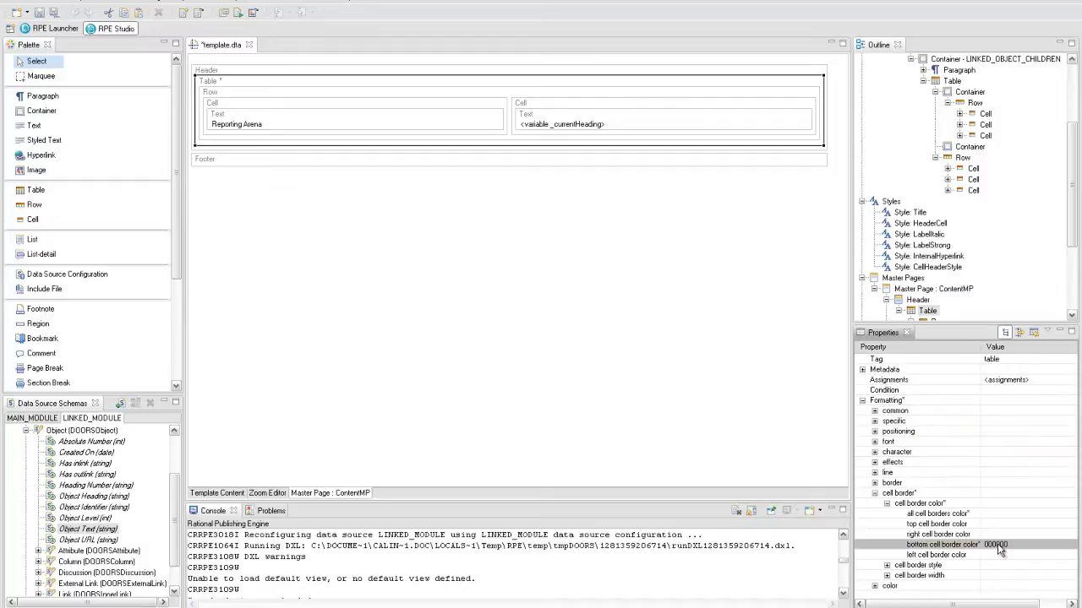
Clear the header table's all-borders style and width, setting style single and the width on the bottom cell border only.
{"action": "left_click", "coordinate": [887, 566]}
{"action": "left_click", "coordinate": [1014, 548]}
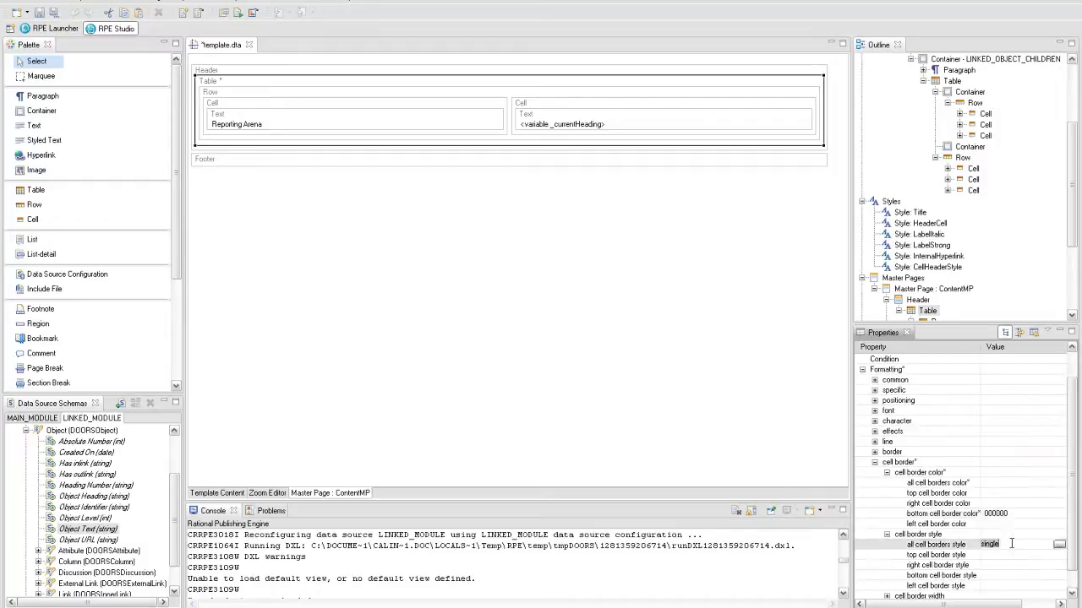
{"action": "left_click", "coordinate": [1010, 576]}
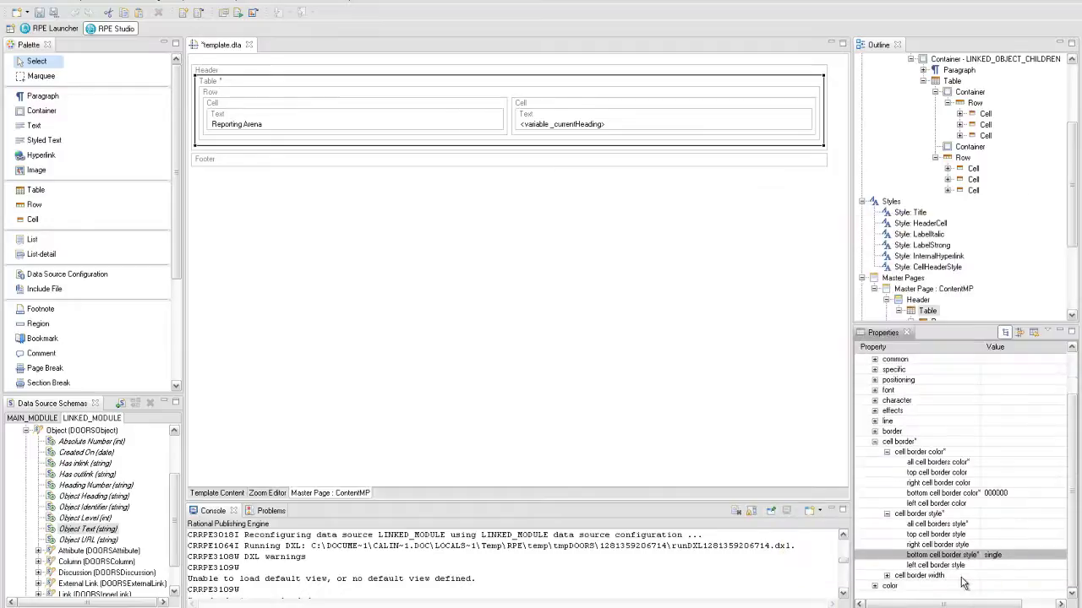
{"action": "left_click", "coordinate": [886, 596]}
{"action": "left_click", "coordinate": [998, 545]}
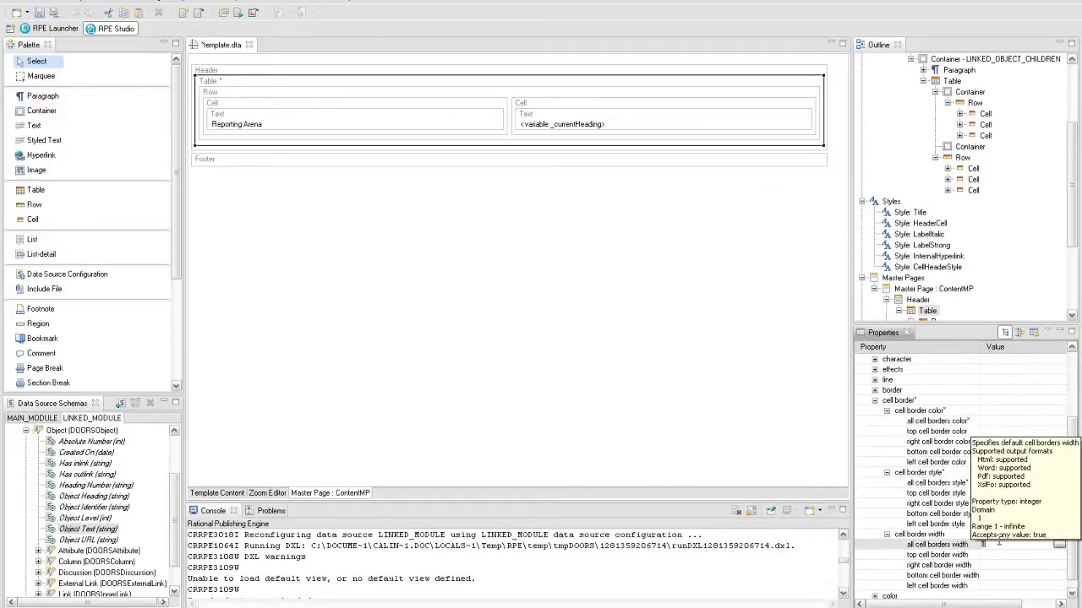
{"action": "left_click", "coordinate": [998, 575]}
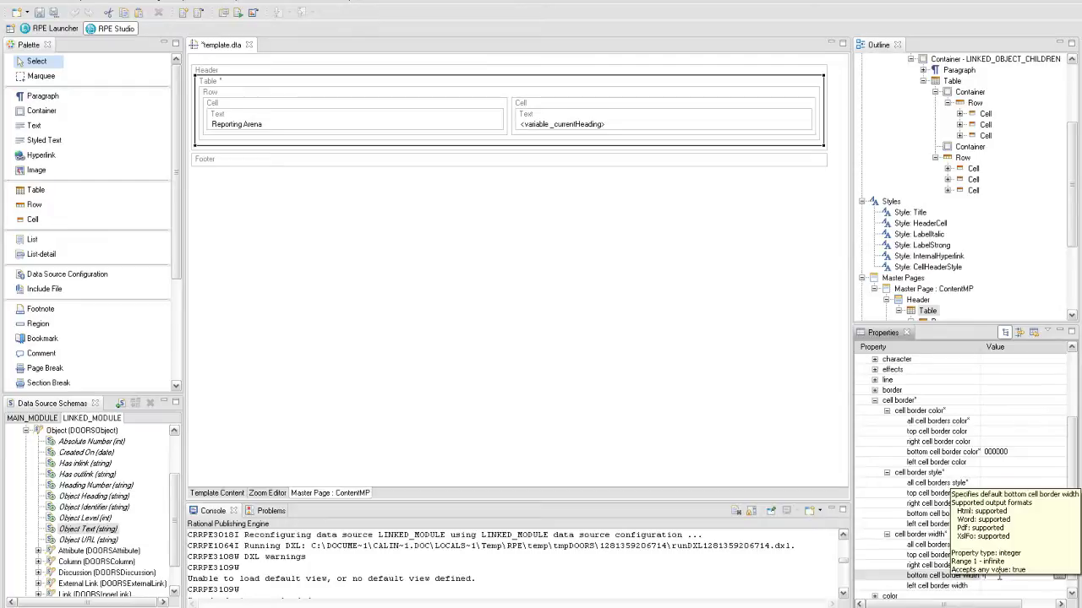
Set the header table's auto fit to autofit to window.
{"action": "left_click_drag", "start_coordinate": [1066, 433], "coordinate": [1075, 363]}
{"action": "left_click", "coordinate": [876, 421]}
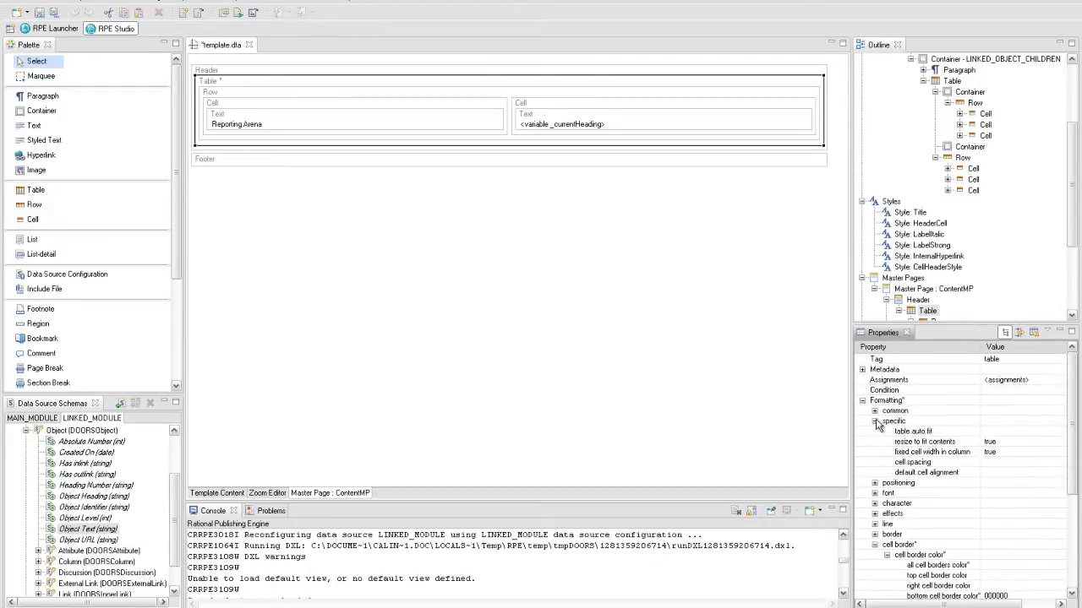
{"action": "left_click", "coordinate": [1042, 433]}
{"action": "left_click", "coordinate": [1060, 431]}
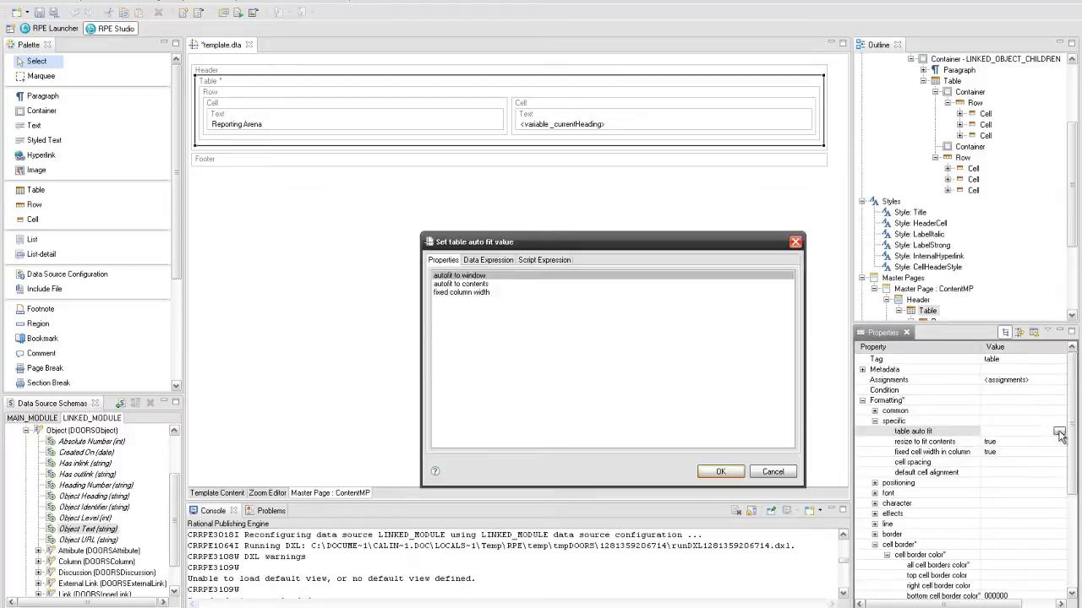
{"action": "left_click", "coordinate": [720, 472]}
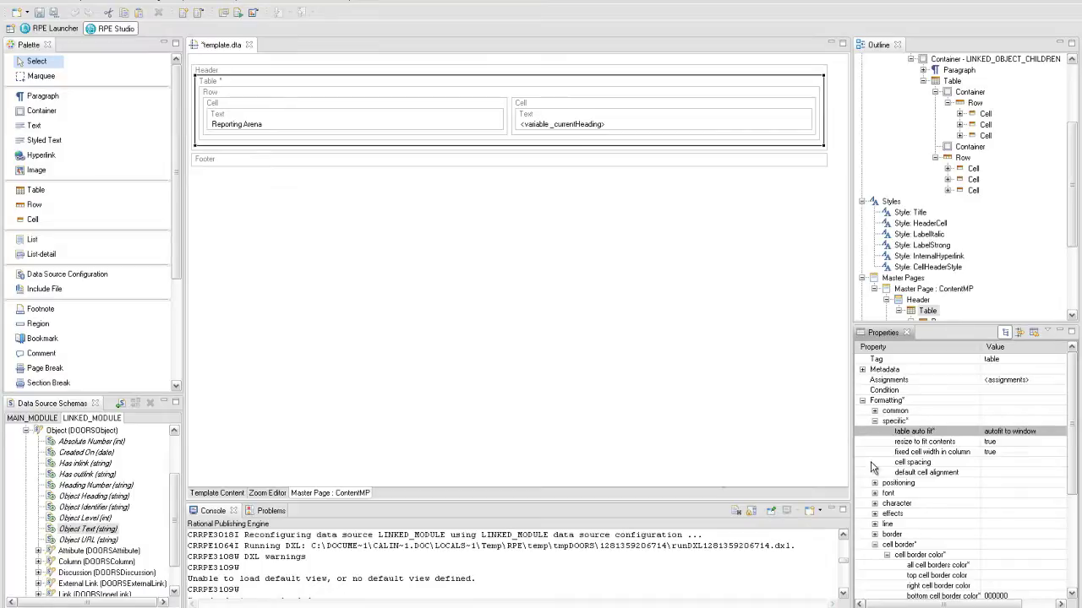
Set the header table's resize to fit contents property to false.
{"action": "left_click", "coordinate": [1053, 443]}
{"action": "left_click", "coordinate": [1059, 442]}
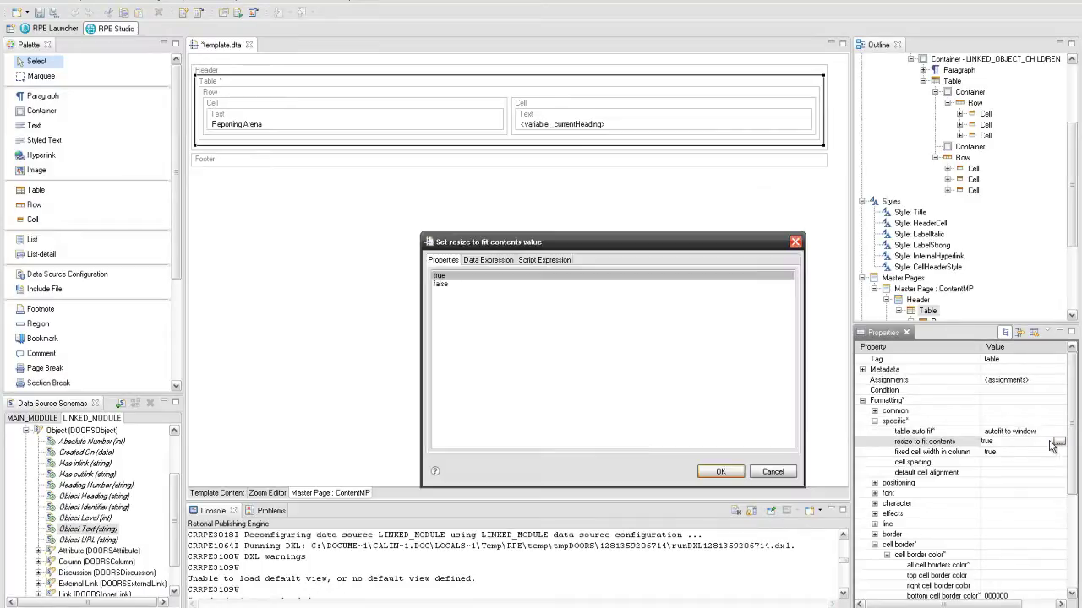
{"action": "left_click", "coordinate": [591, 284]}
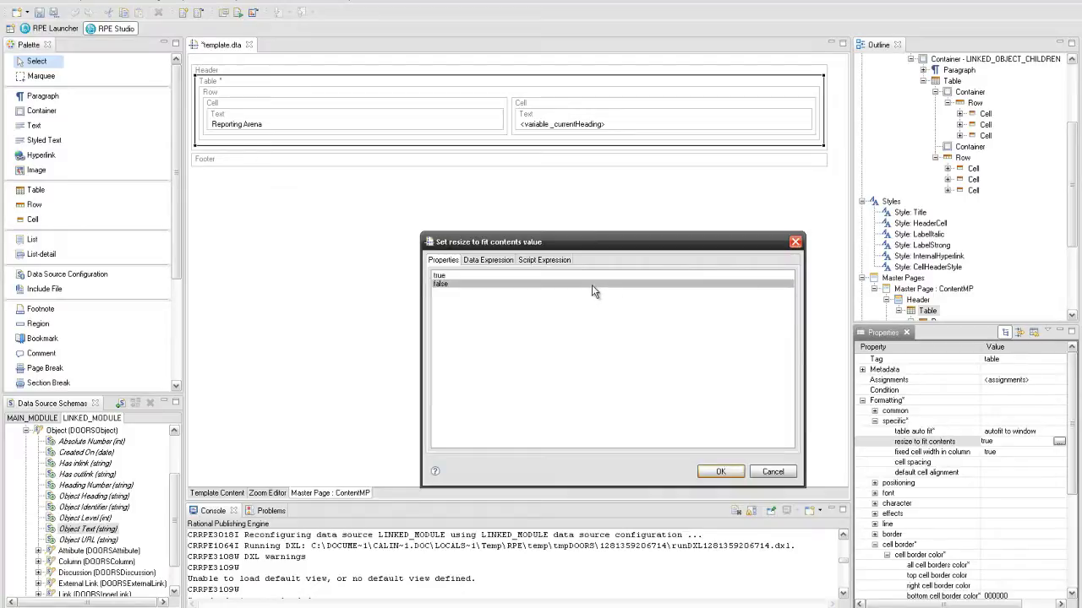
{"action": "left_click", "coordinate": [718, 473]}
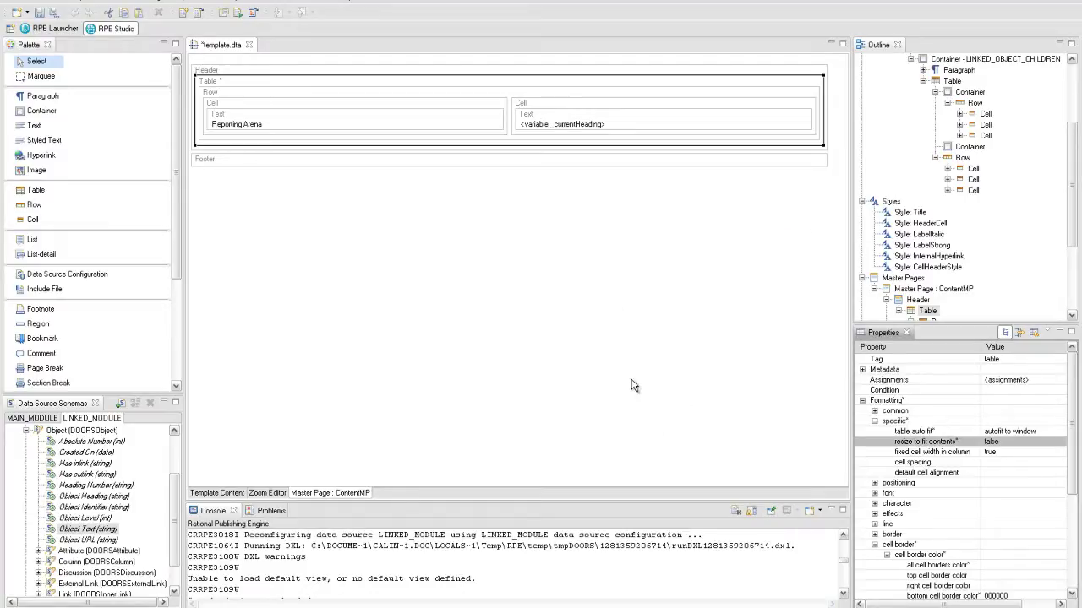
Set the cell width of the Reporting Arena header cell to 200.
{"action": "left_click", "coordinate": [404, 113]}
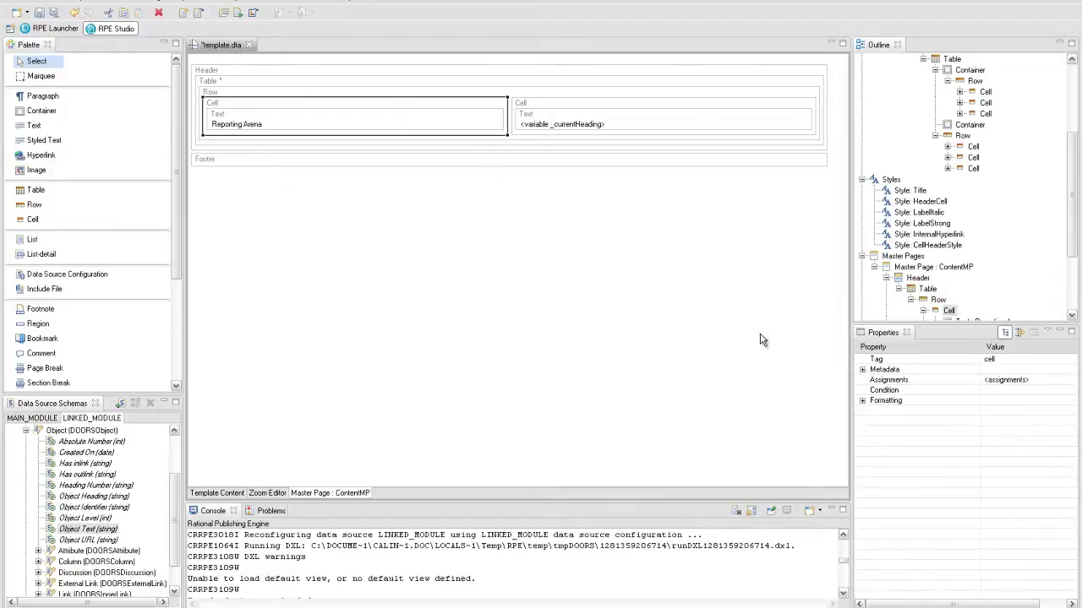
{"action": "left_click", "coordinate": [863, 402]}
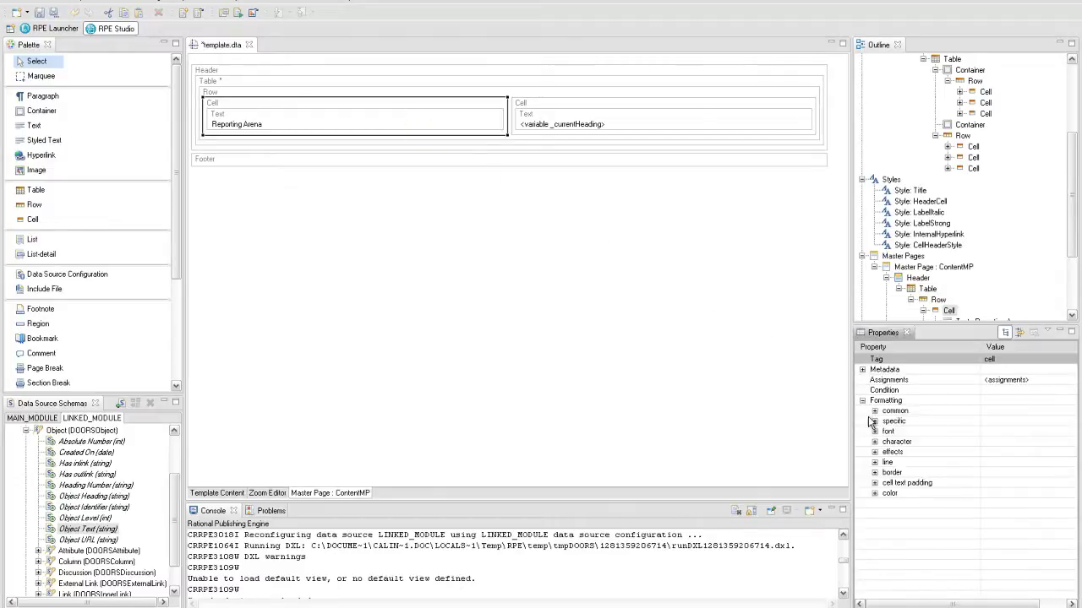
{"action": "left_click", "coordinate": [875, 421]}
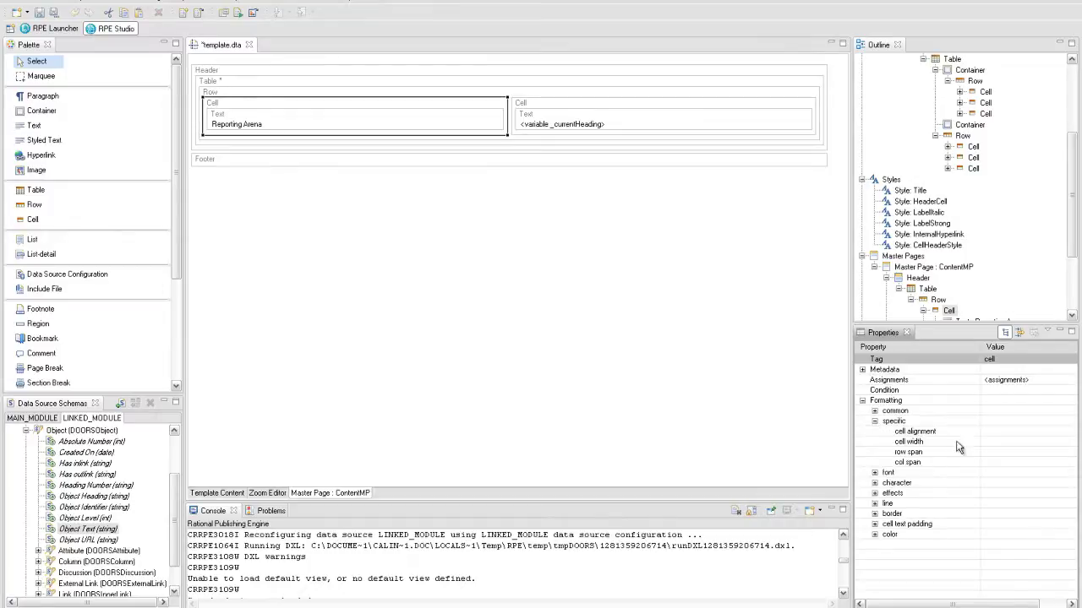
{"action": "left_click", "coordinate": [999, 442]}
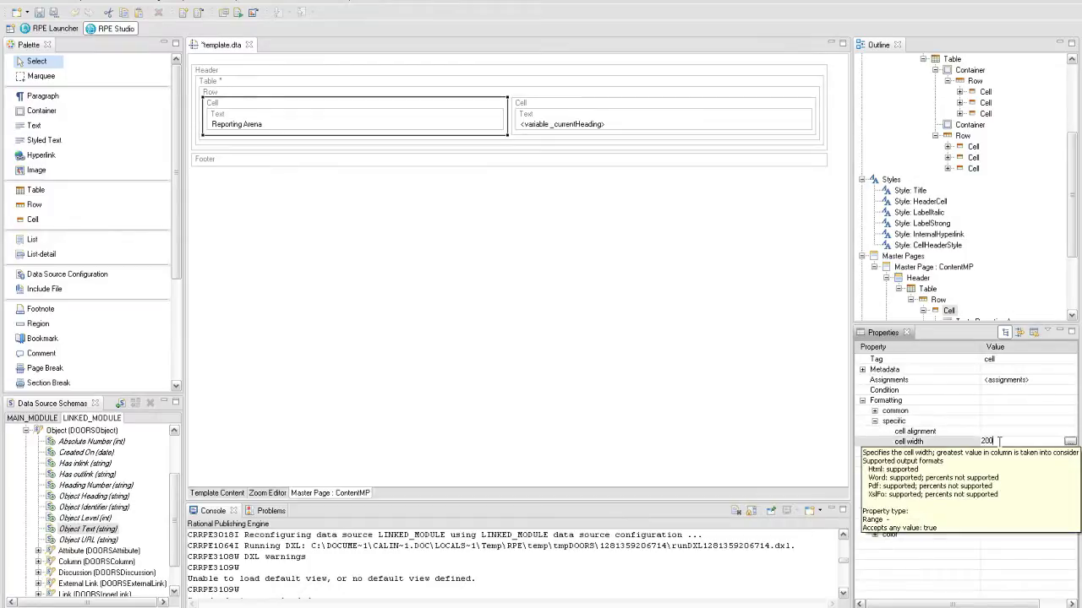
{"action": "key", "text": "Return"}
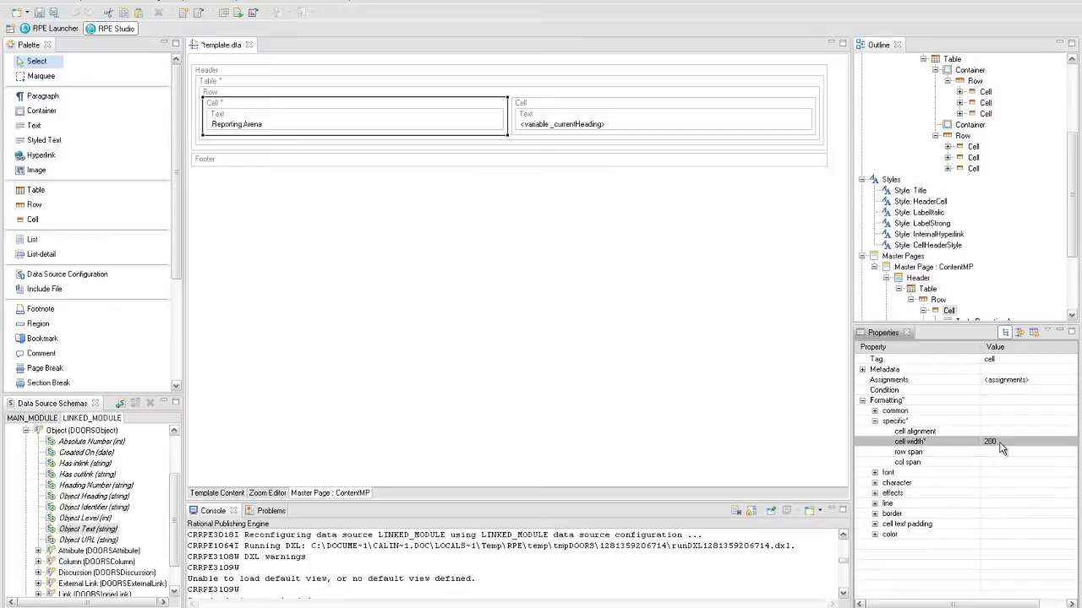
Make the Reporting Arena header cell's font bold by setting bold to true.
{"action": "left_click", "coordinate": [875, 472]}
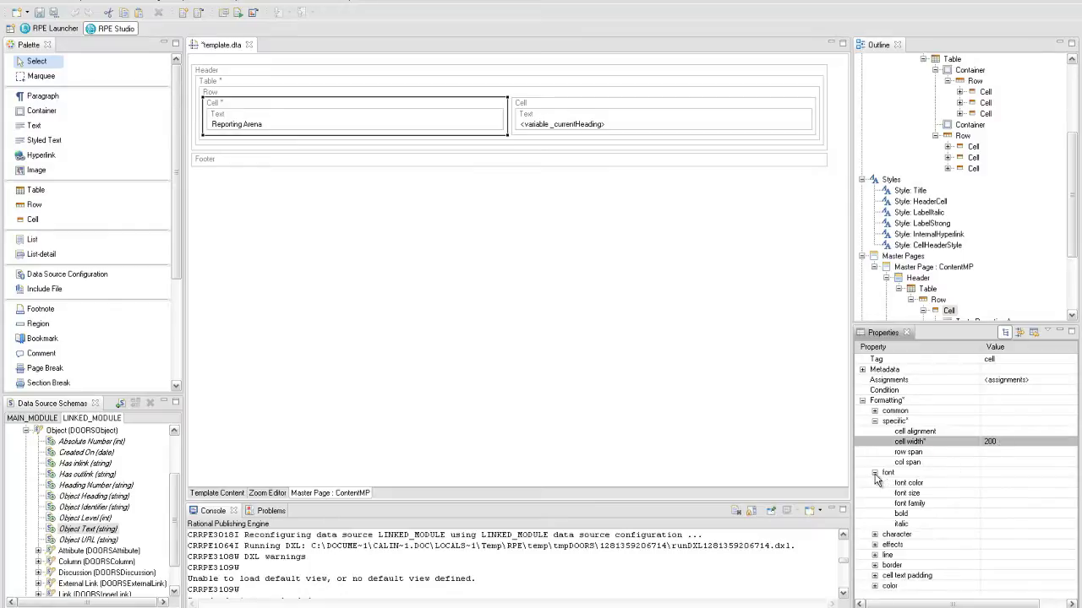
{"action": "left_click", "coordinate": [1073, 515]}
{"action": "left_click", "coordinate": [1071, 514]}
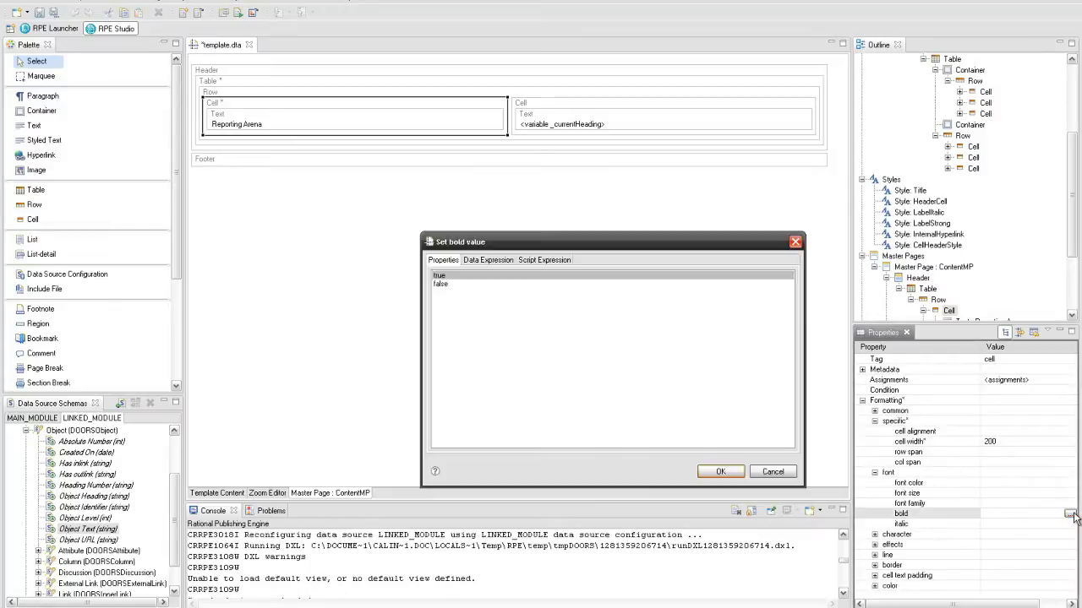
{"action": "left_click", "coordinate": [720, 472]}
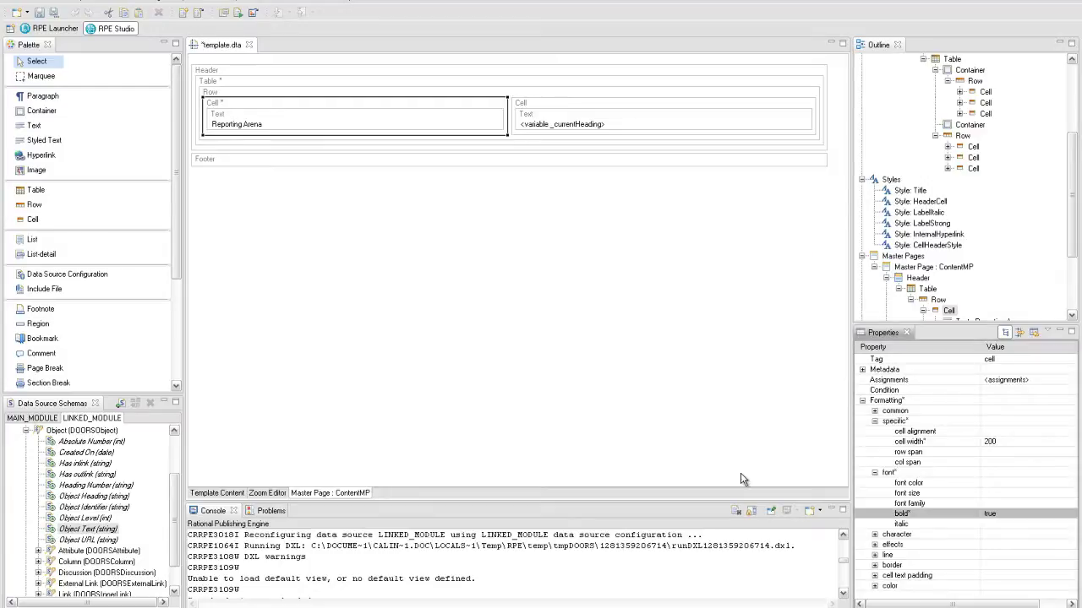
Set the cell alignment of the _currentHeading header cell to center right.
{"action": "left_click", "coordinate": [648, 112]}
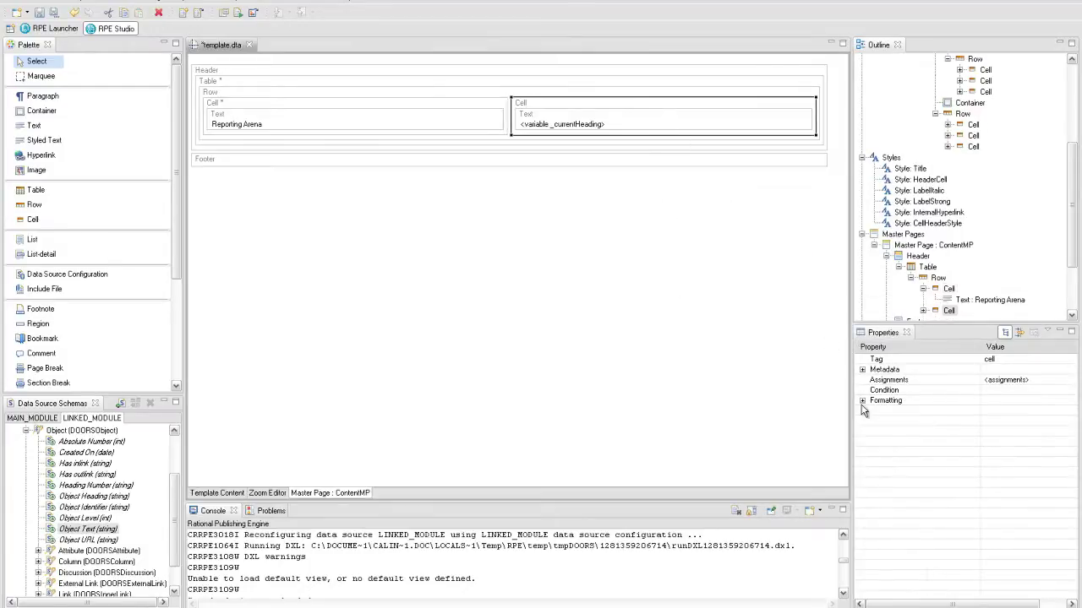
{"action": "left_click", "coordinate": [862, 400]}
{"action": "left_click", "coordinate": [875, 421]}
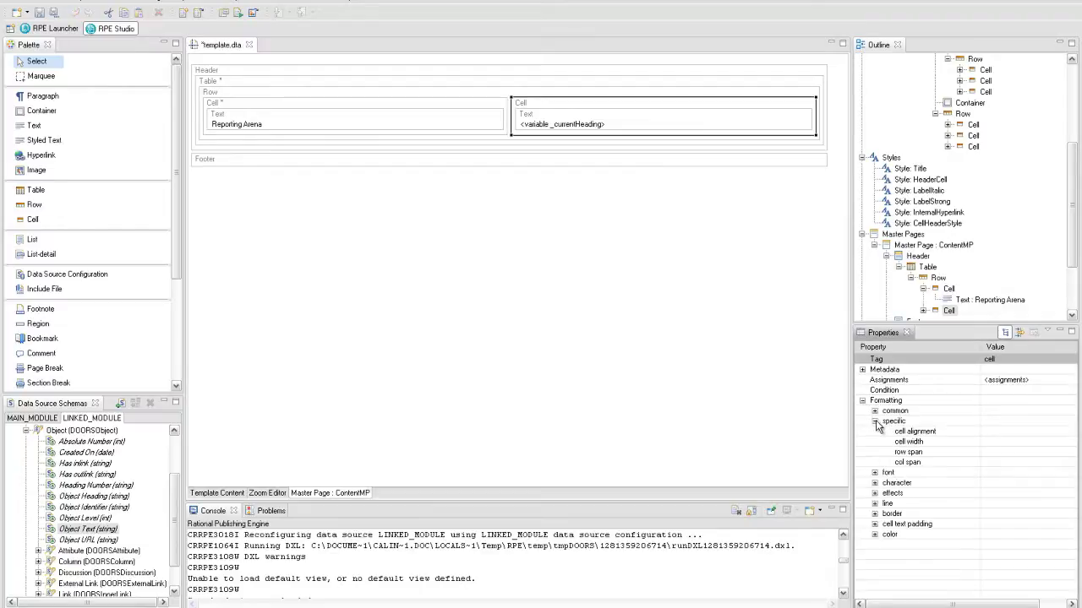
{"action": "left_click", "coordinate": [1022, 432]}
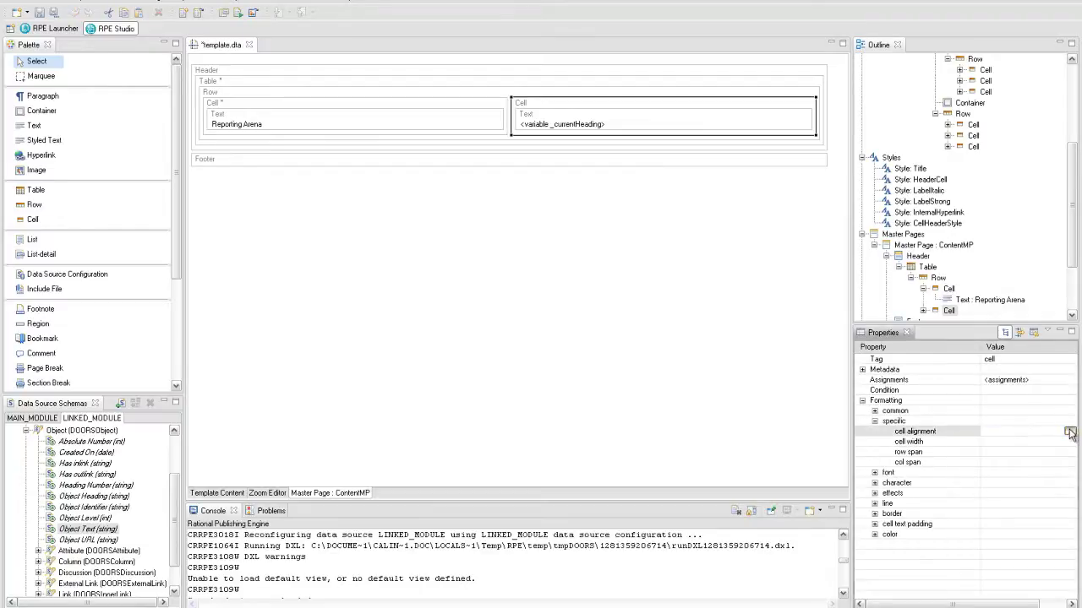
{"action": "left_click", "coordinate": [1070, 431]}
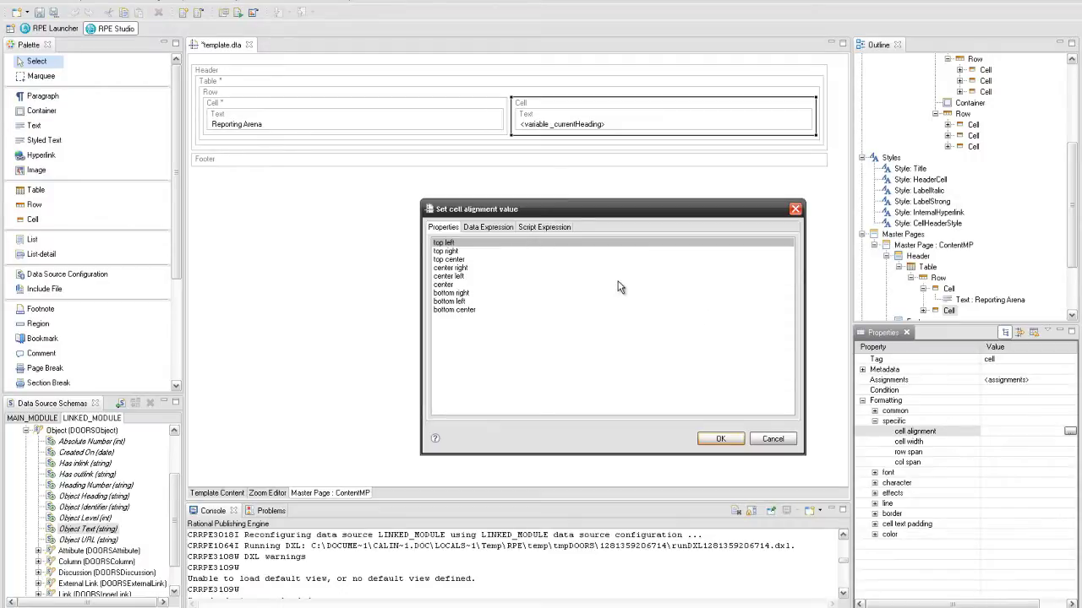
{"action": "left_click", "coordinate": [555, 268]}
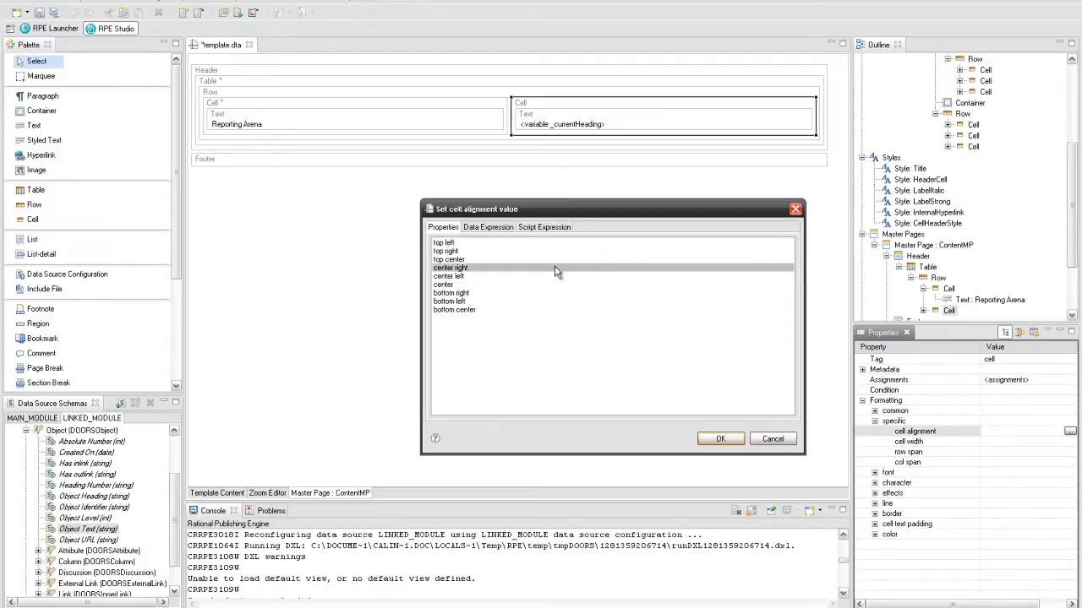
{"action": "left_click", "coordinate": [720, 439]}
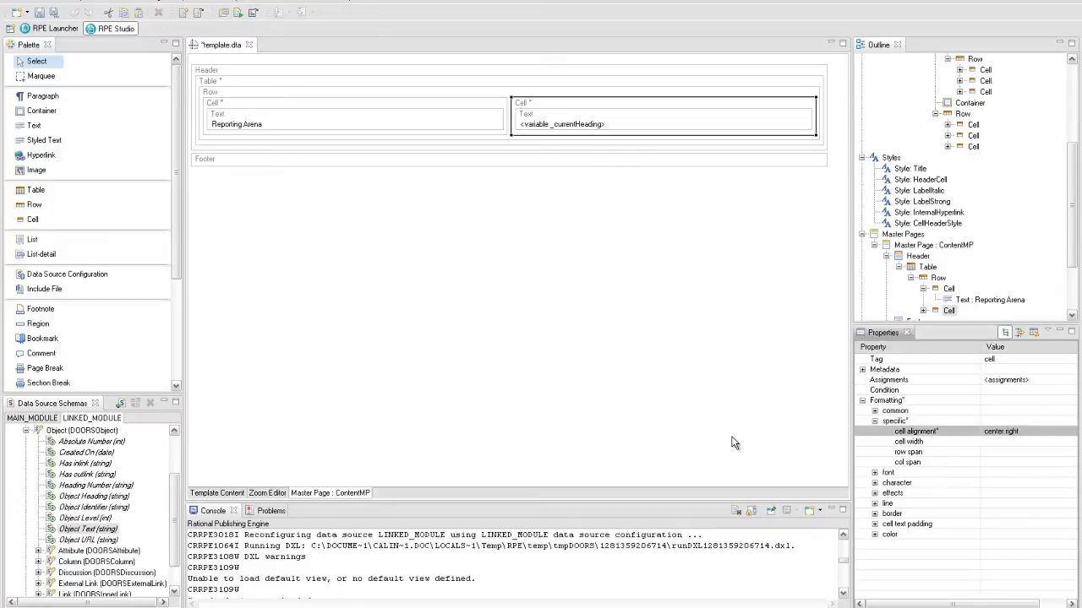
Insert a paragraph into the master page's footer.
{"action": "right_click", "coordinate": [342, 161]}
{"action": "mouse_move", "coordinate": [402, 164]}
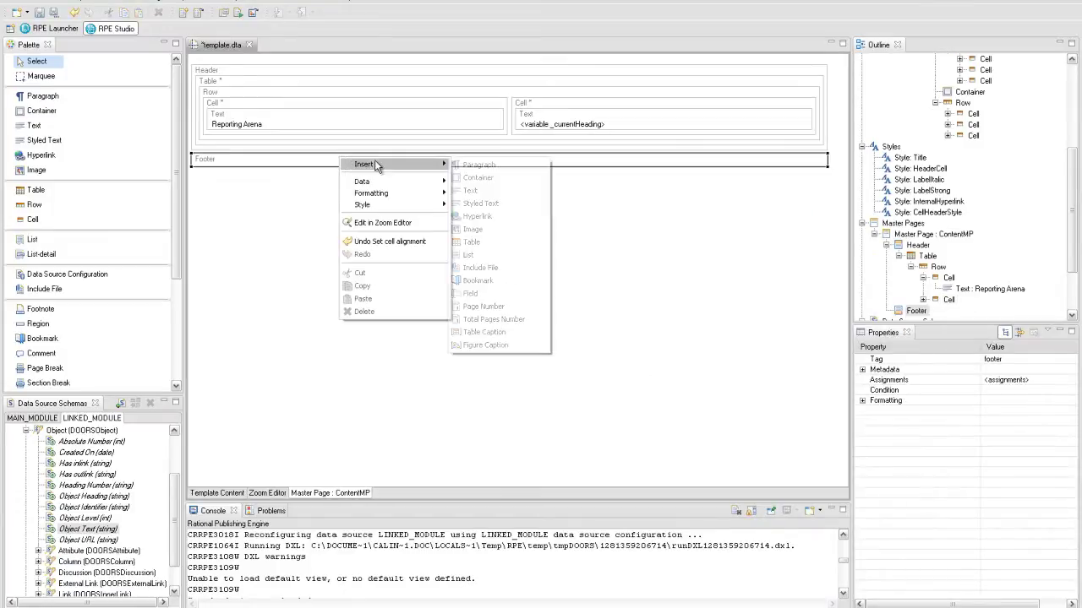
{"action": "left_click", "coordinate": [458, 169]}
{"action": "left_click", "coordinate": [447, 174]}
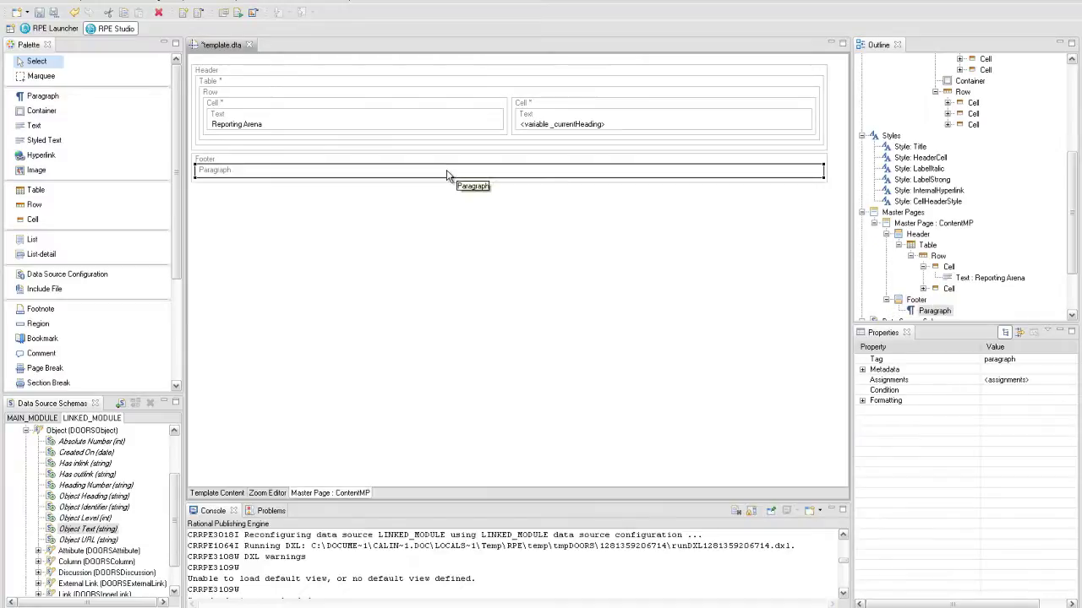
Insert a text element with the content "Page" into the footer paragraph.
{"action": "right_click", "coordinate": [447, 174]}
{"action": "mouse_move", "coordinate": [467, 182]}
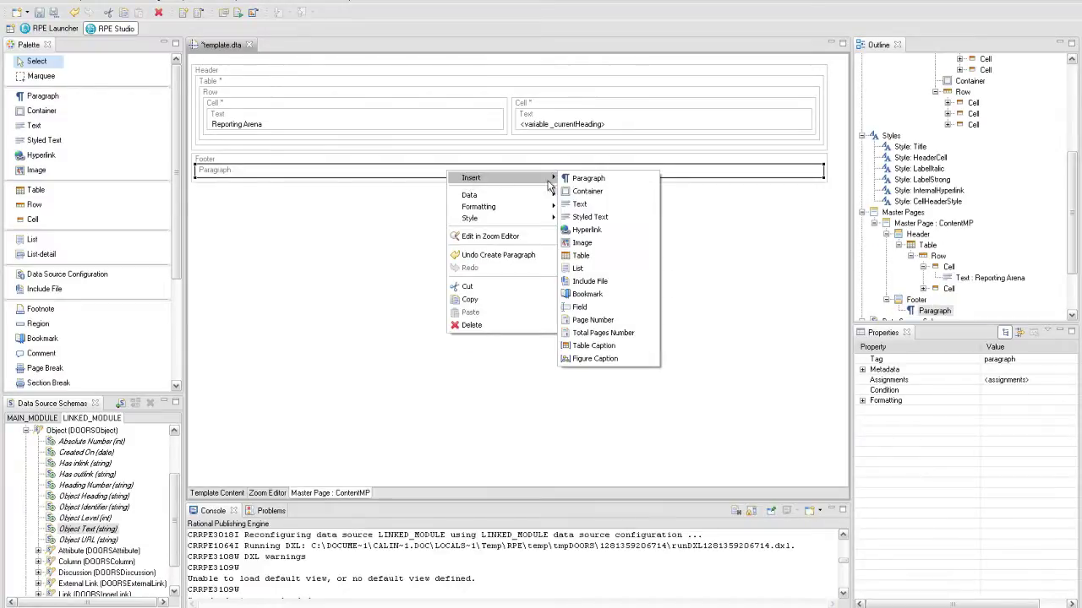
{"action": "left_click", "coordinate": [587, 204]}
{"action": "double_click", "coordinate": [583, 195]}
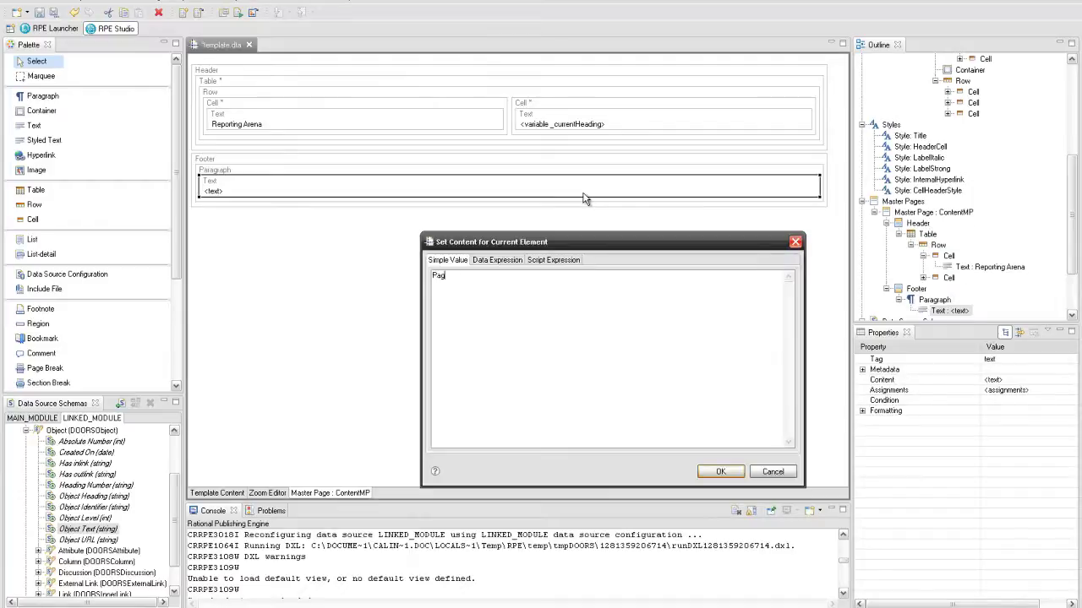
{"action": "left_click", "coordinate": [720, 472]}
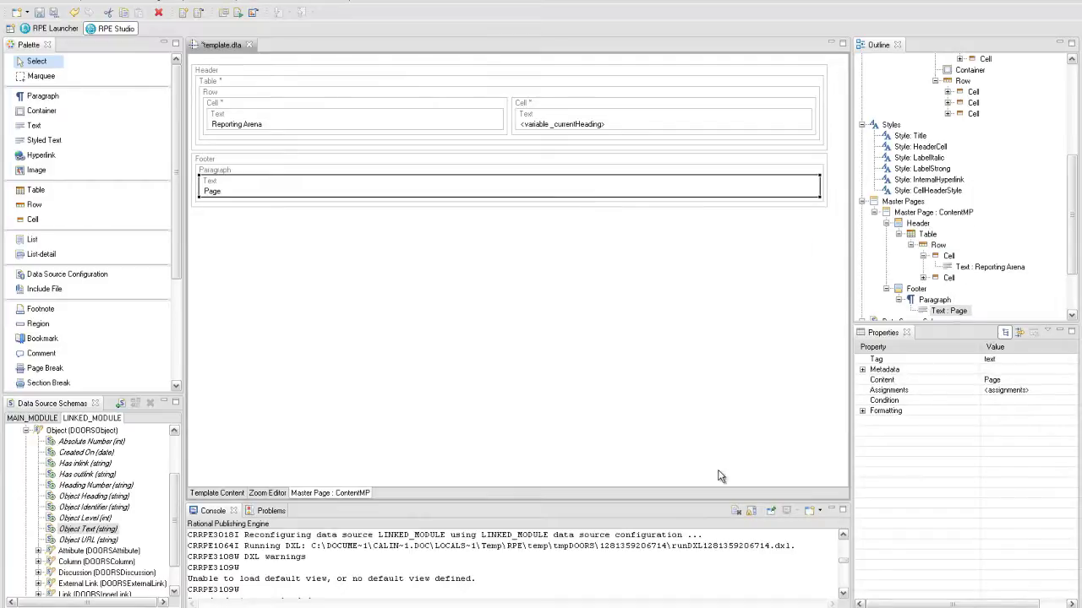
Insert a page number element into the footer paragraph after the "Page" text.
{"action": "right_click", "coordinate": [821, 194]}
{"action": "mouse_move", "coordinate": [858, 197]}
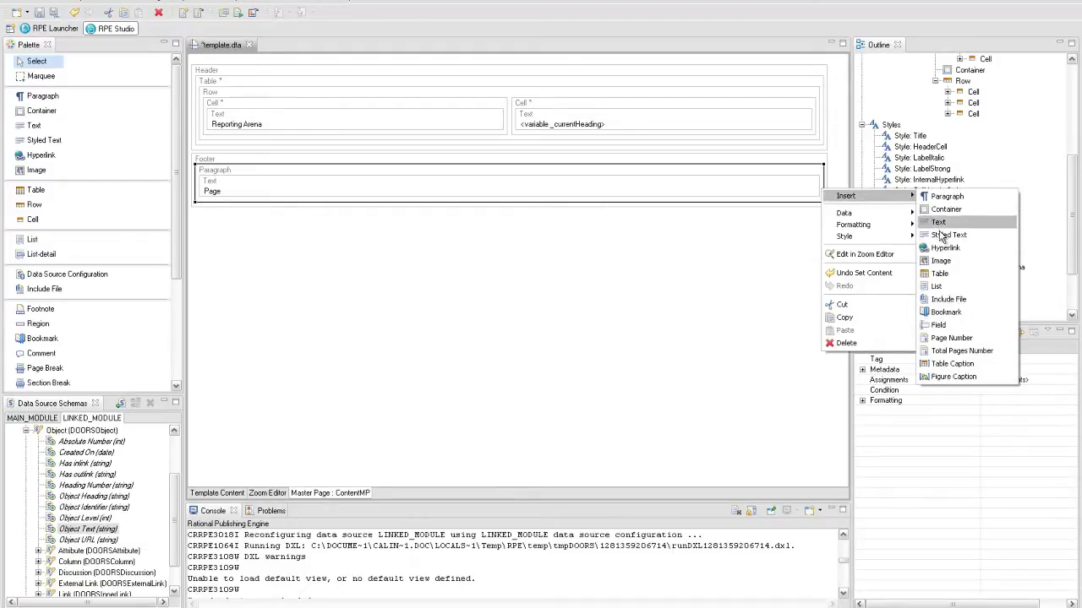
{"action": "left_click", "coordinate": [951, 338]}
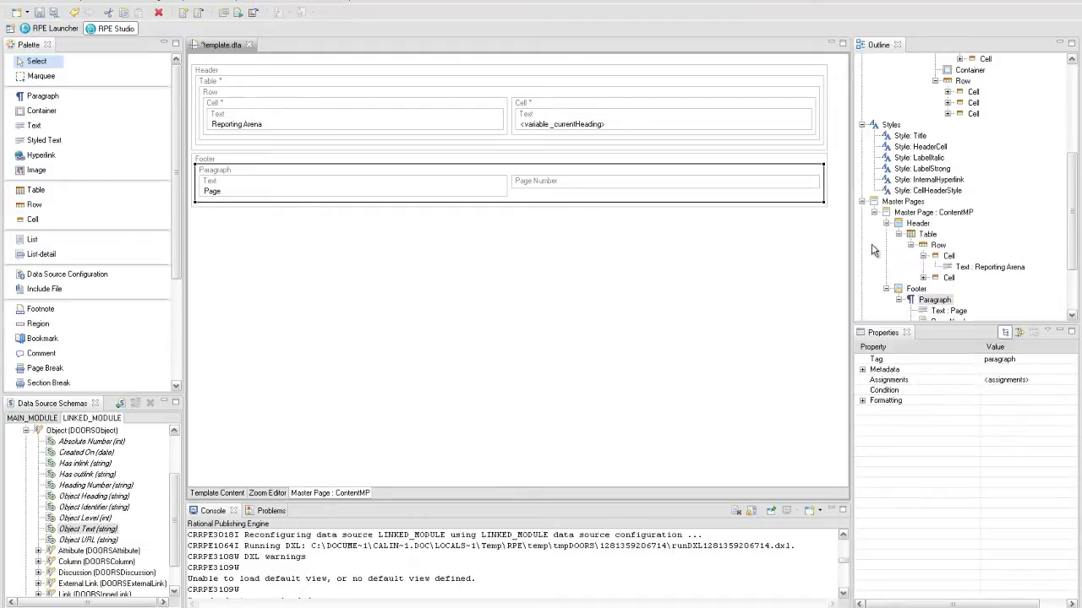
Add a text element with the content "of" after the page number in the footer paragraph.
{"action": "right_click", "coordinate": [824, 194]}
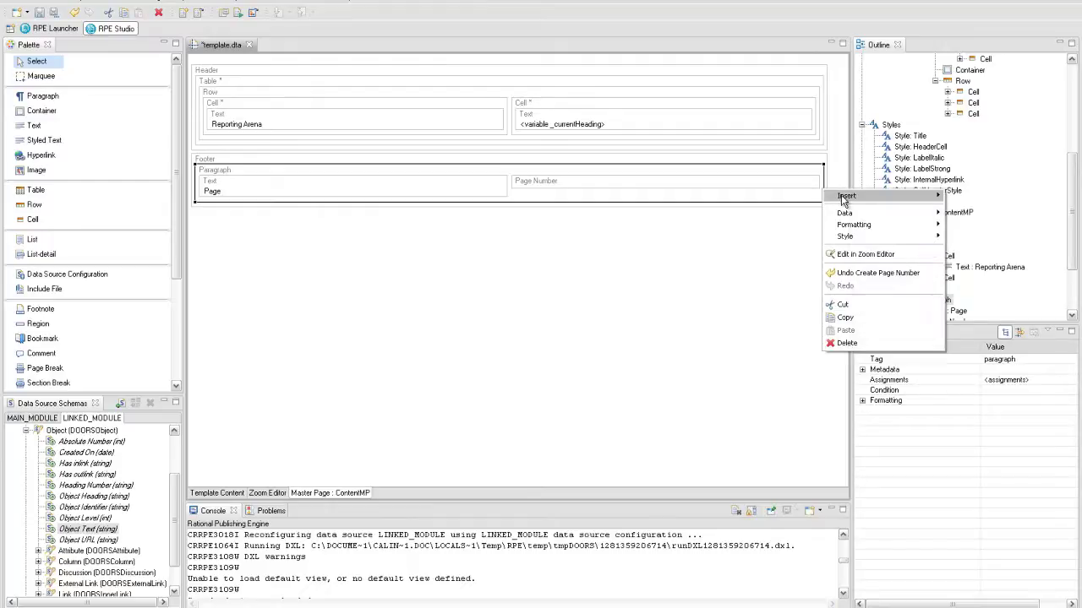
{"action": "mouse_move", "coordinate": [871, 196]}
{"action": "left_click", "coordinate": [965, 221]}
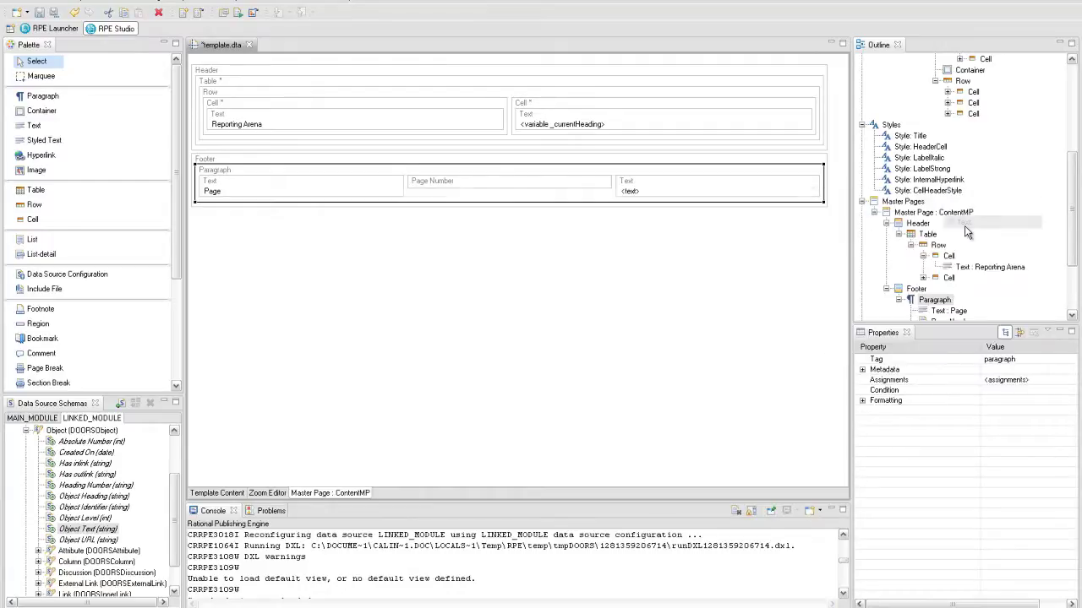
{"action": "double_click", "coordinate": [791, 194]}
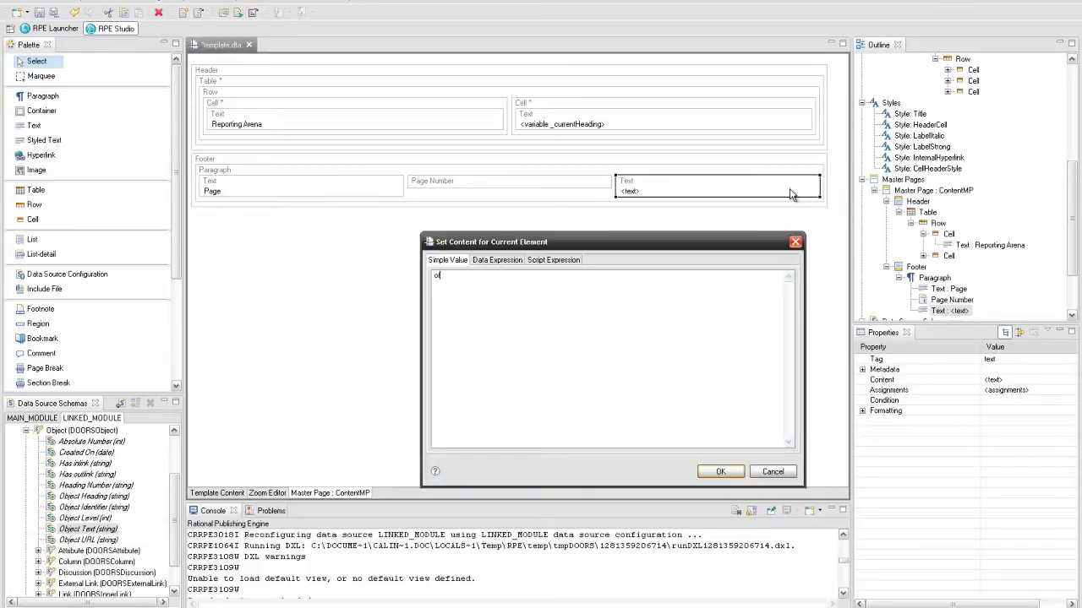
{"action": "left_click", "coordinate": [720, 471]}
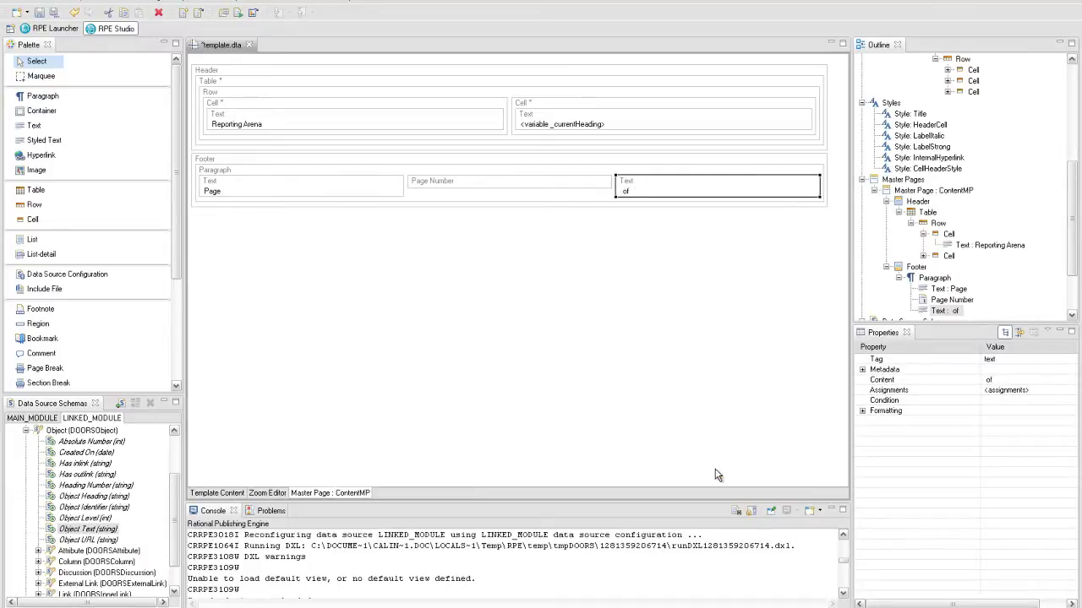
Insert a total pages number element at the end of the footer paragraph.
{"action": "right_click", "coordinate": [826, 196]}
{"action": "mouse_move", "coordinate": [845, 195]}
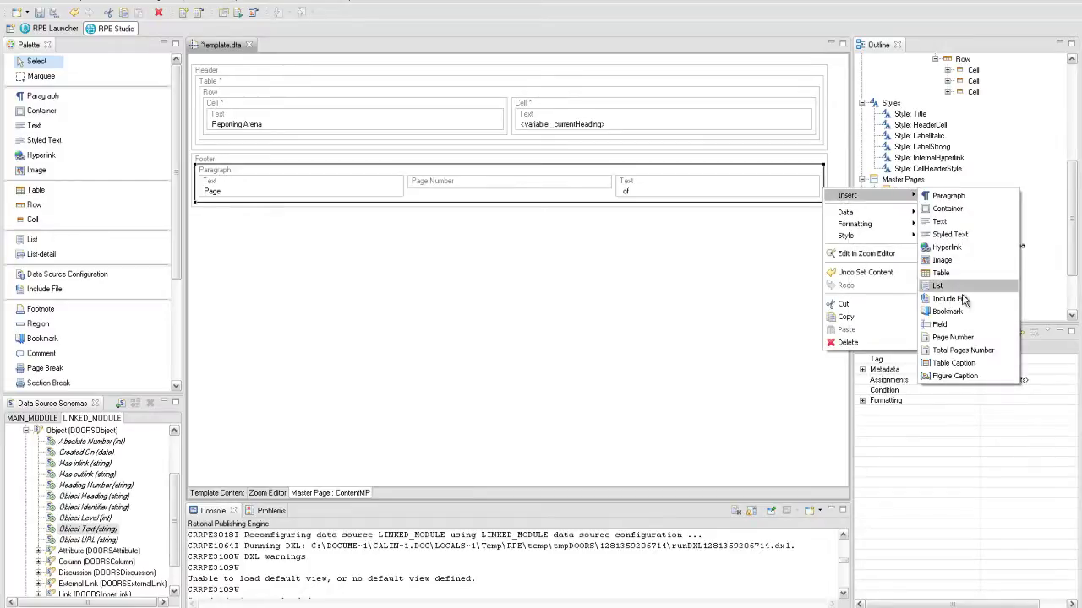
{"action": "left_click", "coordinate": [960, 350]}
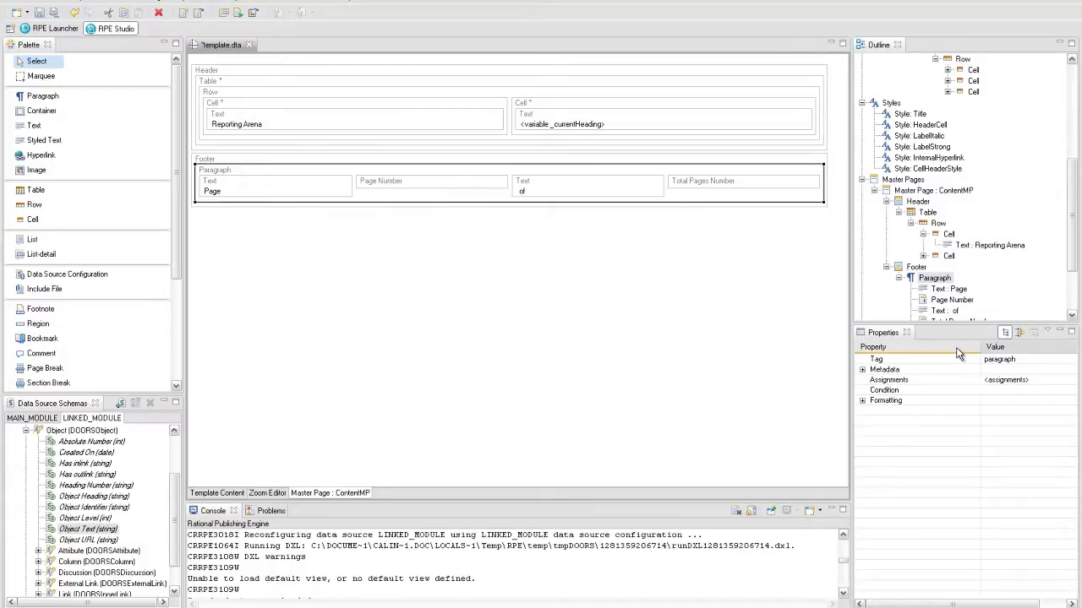
Format the master page's header with font size 10 and font family Arial.
{"action": "left_click", "coordinate": [612, 76]}
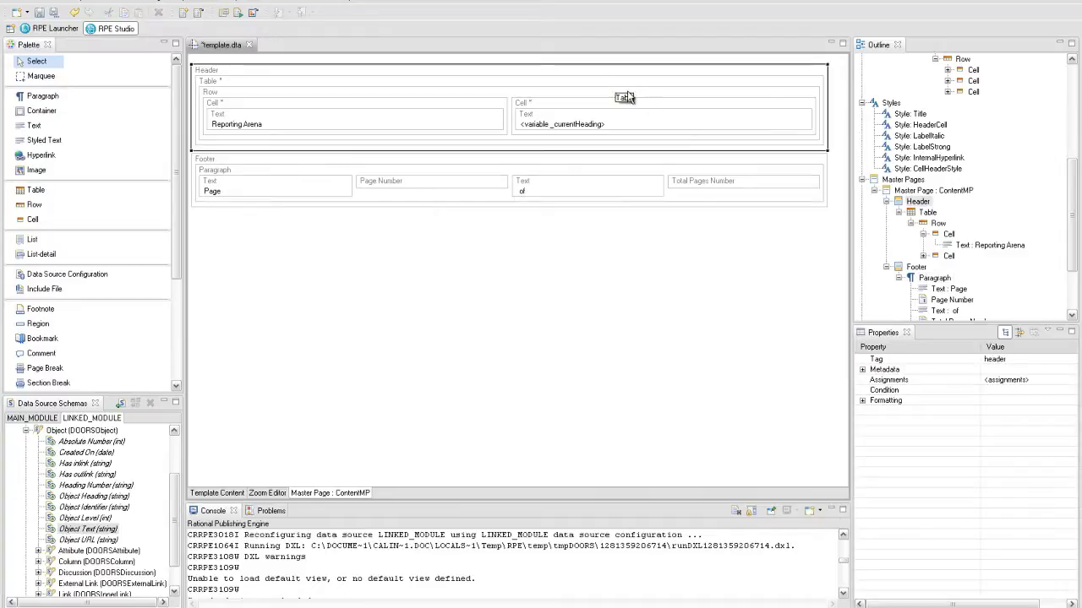
{"action": "left_click", "coordinate": [863, 402]}
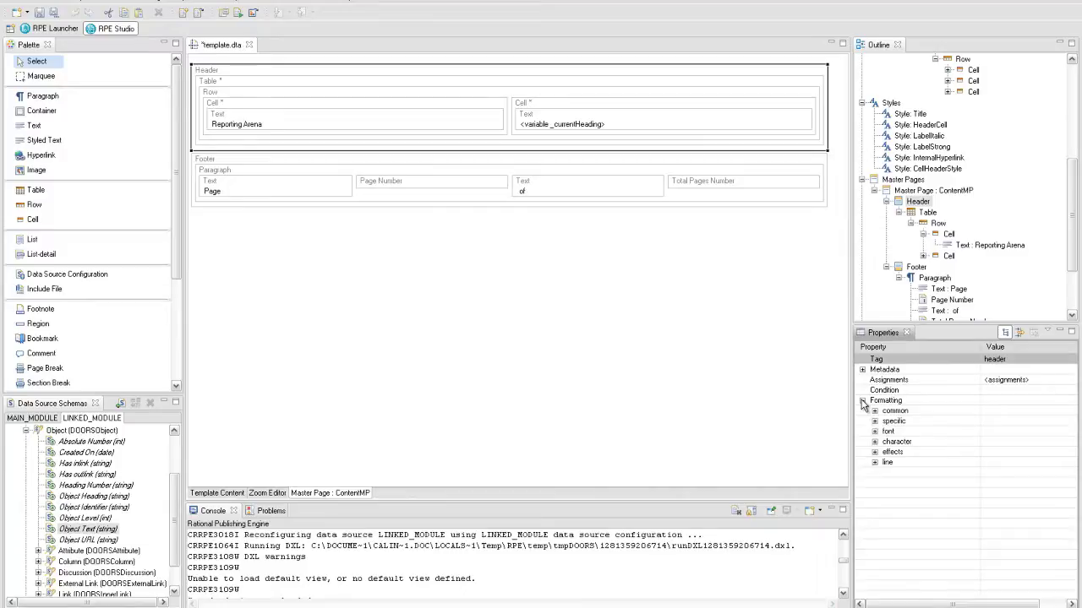
{"action": "left_click", "coordinate": [875, 432]}
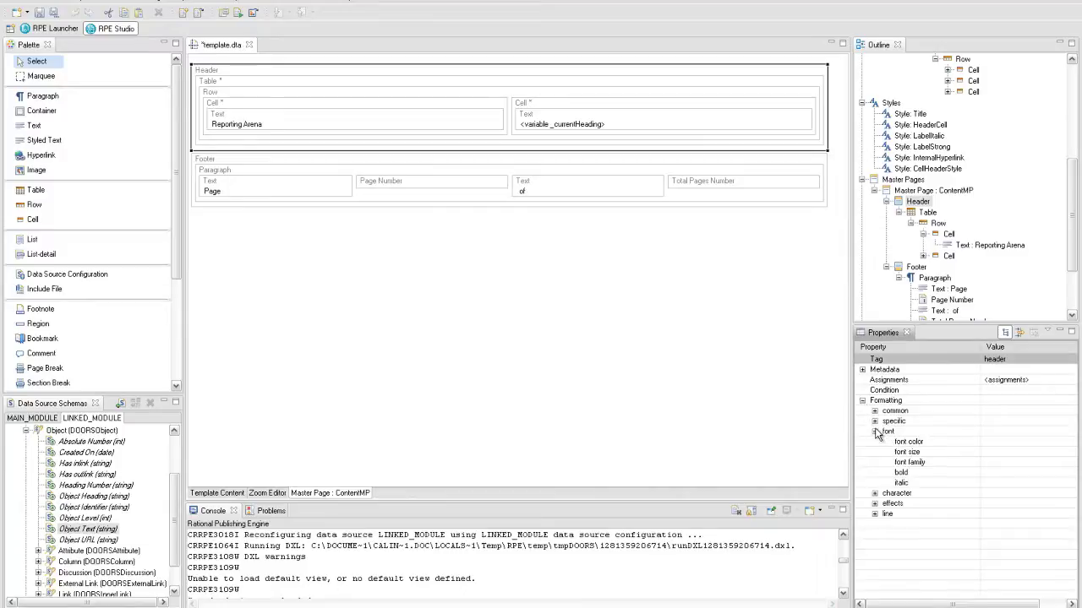
{"action": "left_click", "coordinate": [1006, 452]}
{"action": "type", "text": "10"}
{"action": "key", "text": "Return"}
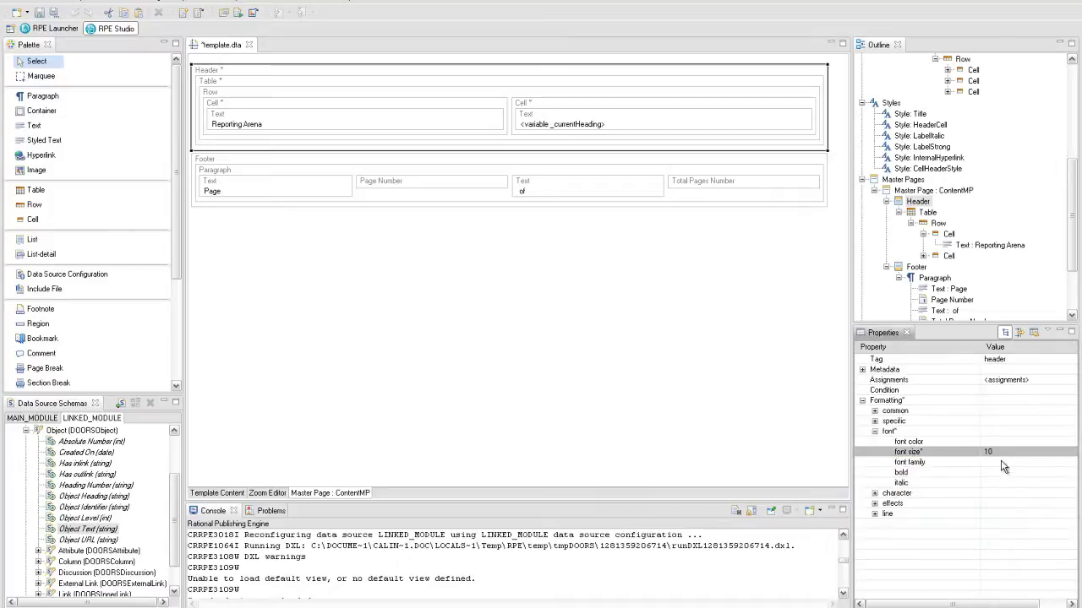
{"action": "left_click", "coordinate": [999, 462]}
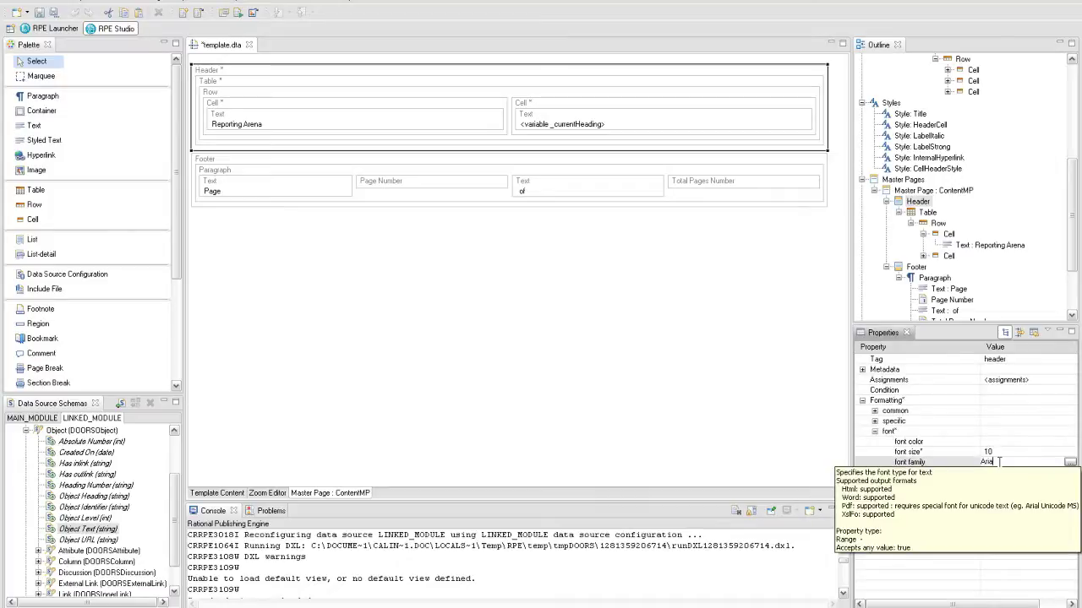
{"action": "type", "text": "Arial"}
{"action": "key", "text": "Return"}
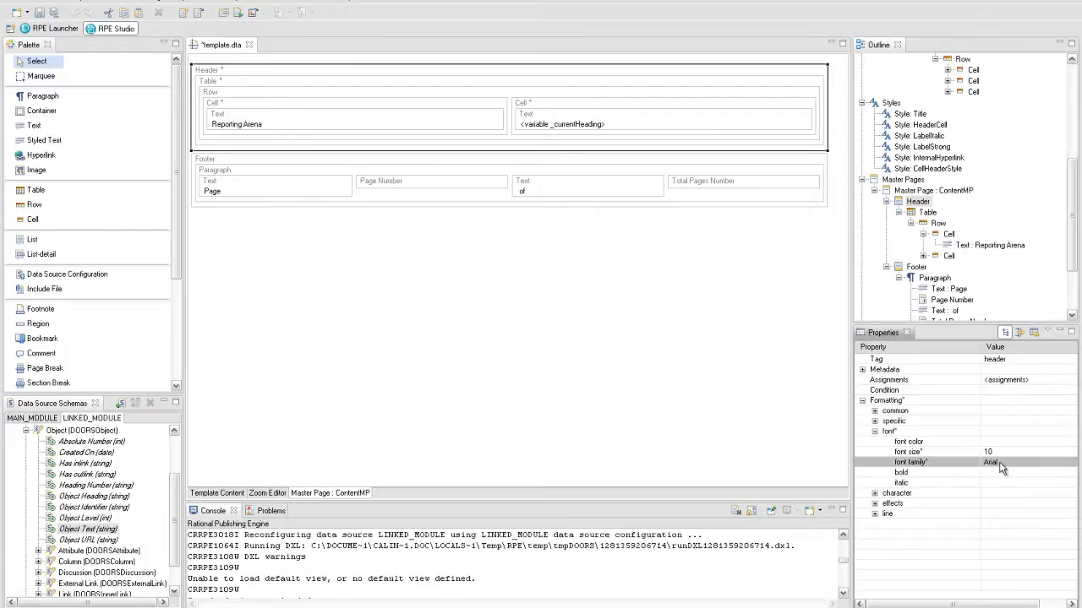
Format the master page's footer with font size 10 and font family Arial.
{"action": "left_click", "coordinate": [732, 165]}
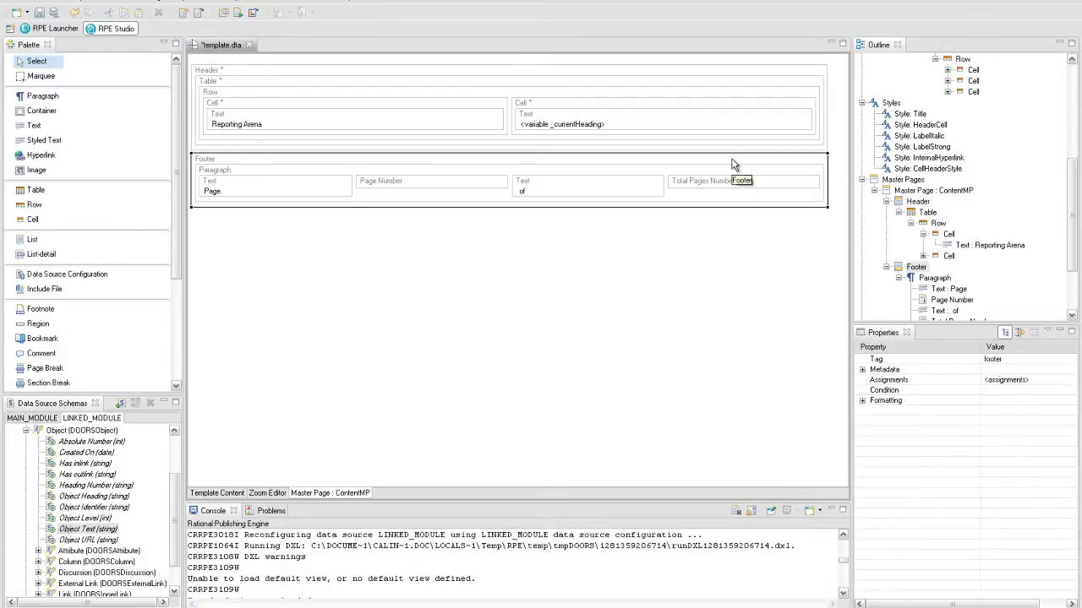
{"action": "left_click", "coordinate": [862, 401]}
{"action": "left_click", "coordinate": [875, 432]}
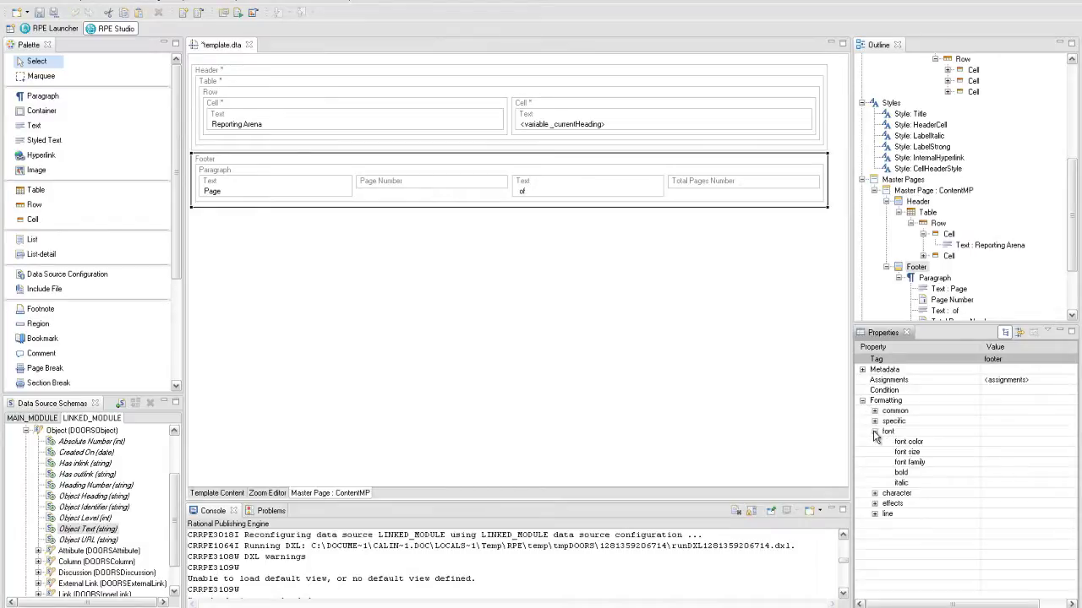
{"action": "left_click", "coordinate": [1004, 453]}
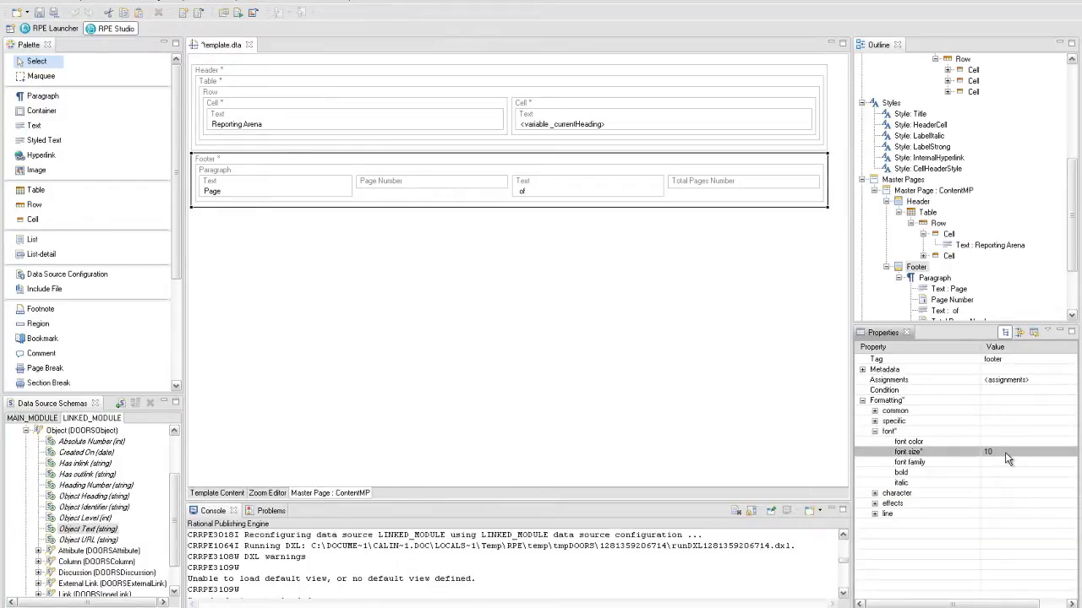
{"action": "left_click", "coordinate": [1008, 462]}
{"action": "type", "text": "Arial"}
{"action": "key", "text": "Return"}
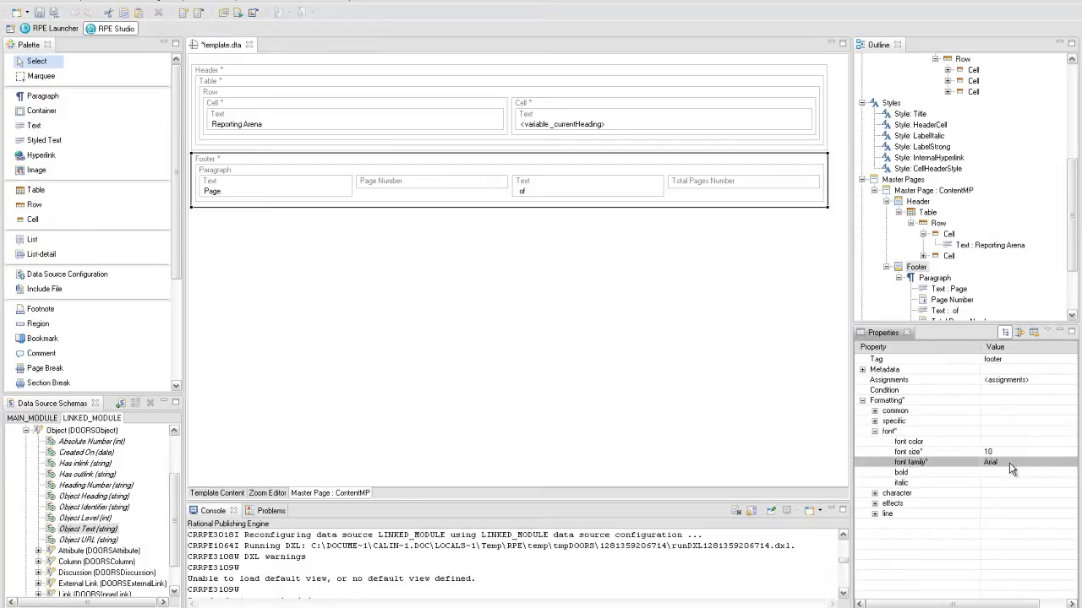
Assign the ContentMP master page to the Object Heading paragraph at the start of the MAIN_MODULE content.
{"action": "left_click", "coordinate": [217, 493]}
{"action": "right_click", "coordinate": [250, 101]}
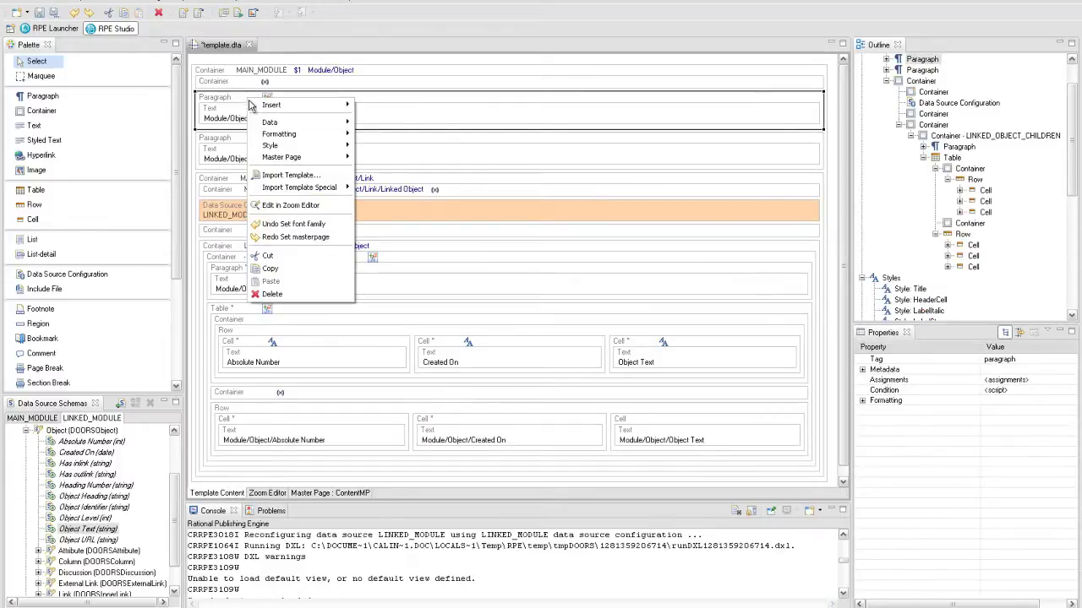
{"action": "mouse_move", "coordinate": [323, 159]}
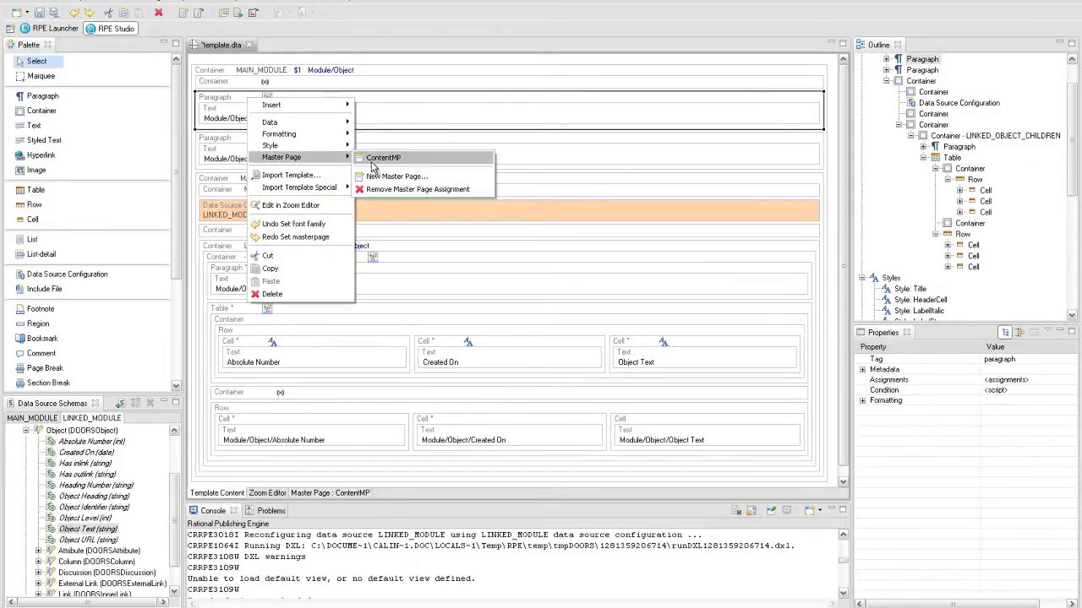
{"action": "left_click", "coordinate": [377, 159]}
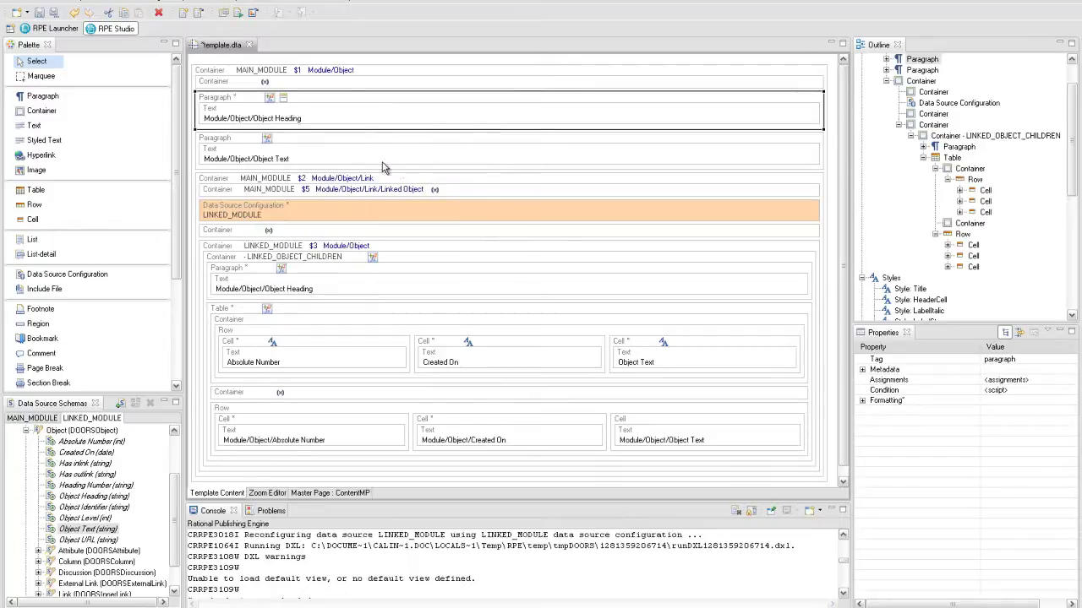
Set the Object Heading paragraph's force page change property to a script expression that tests the object's level attribute with ==.
{"action": "left_click", "coordinate": [862, 401]}
{"action": "left_click", "coordinate": [874, 411]}
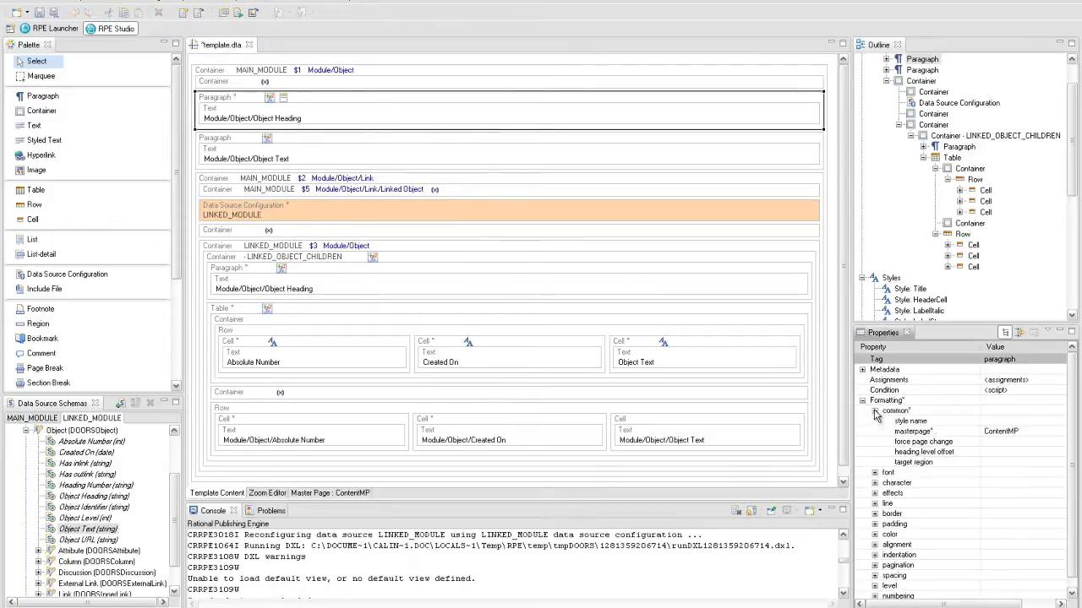
{"action": "left_click", "coordinate": [1039, 441]}
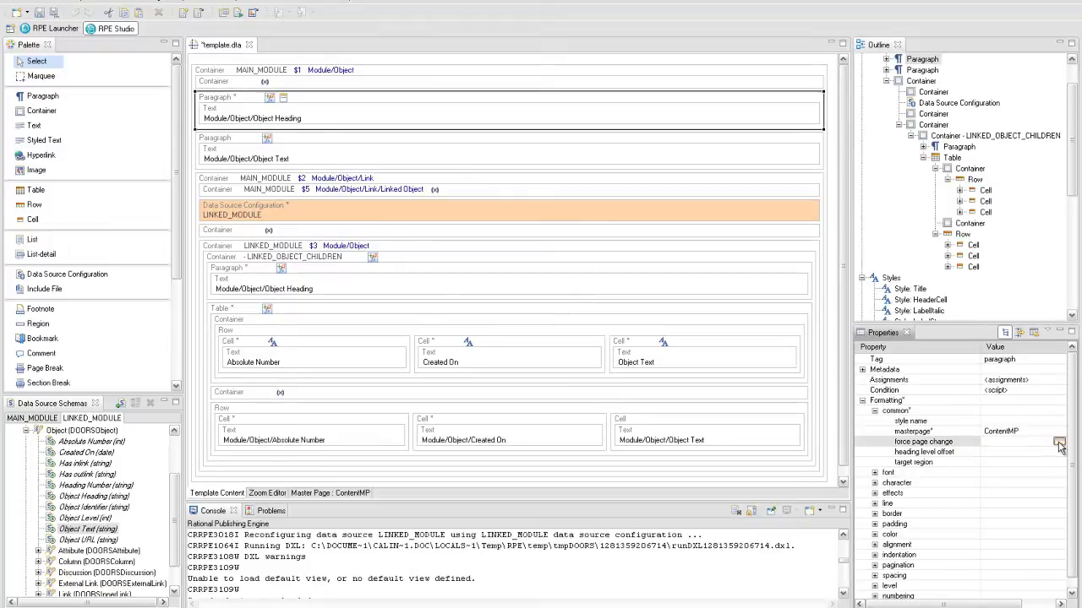
{"action": "left_click", "coordinate": [1059, 442]}
{"action": "left_click", "coordinate": [542, 257]}
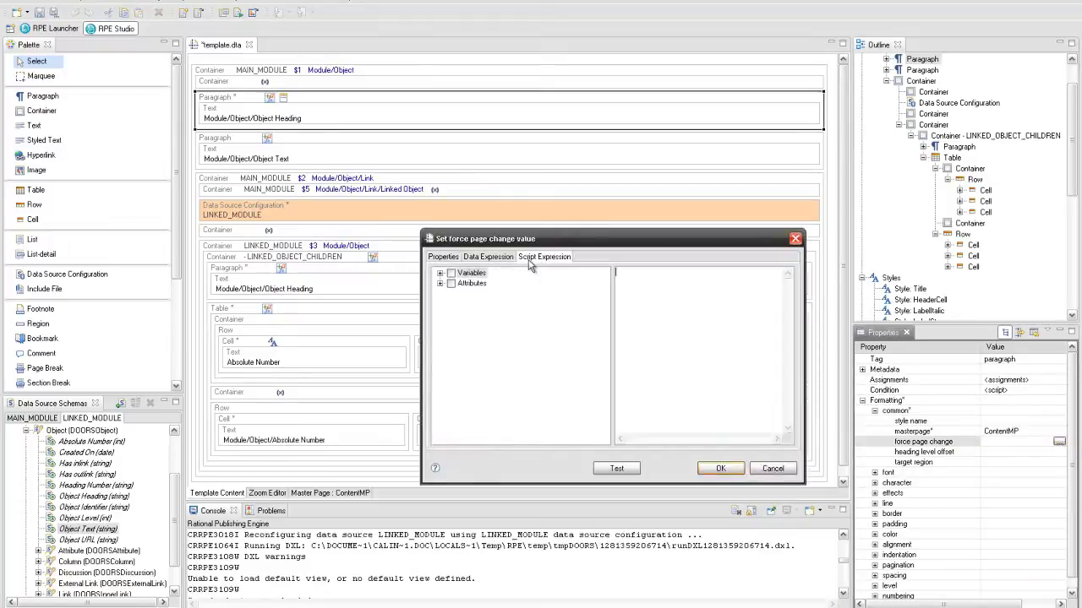
{"action": "left_click", "coordinate": [441, 283]}
{"action": "left_click", "coordinate": [452, 294]}
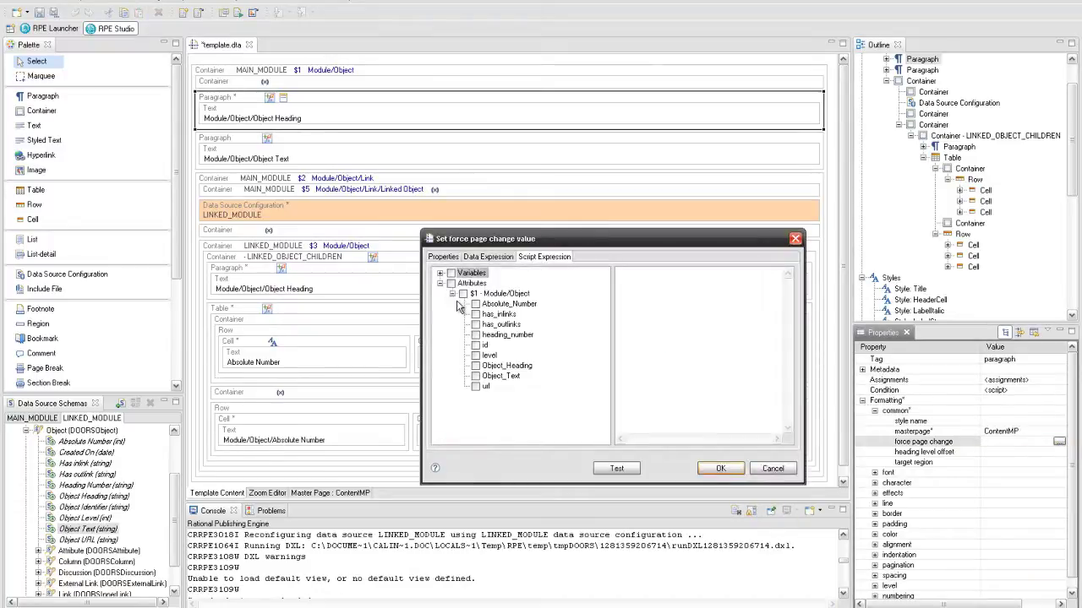
{"action": "left_click", "coordinate": [475, 355]}
{"action": "double_click", "coordinate": [491, 356]}
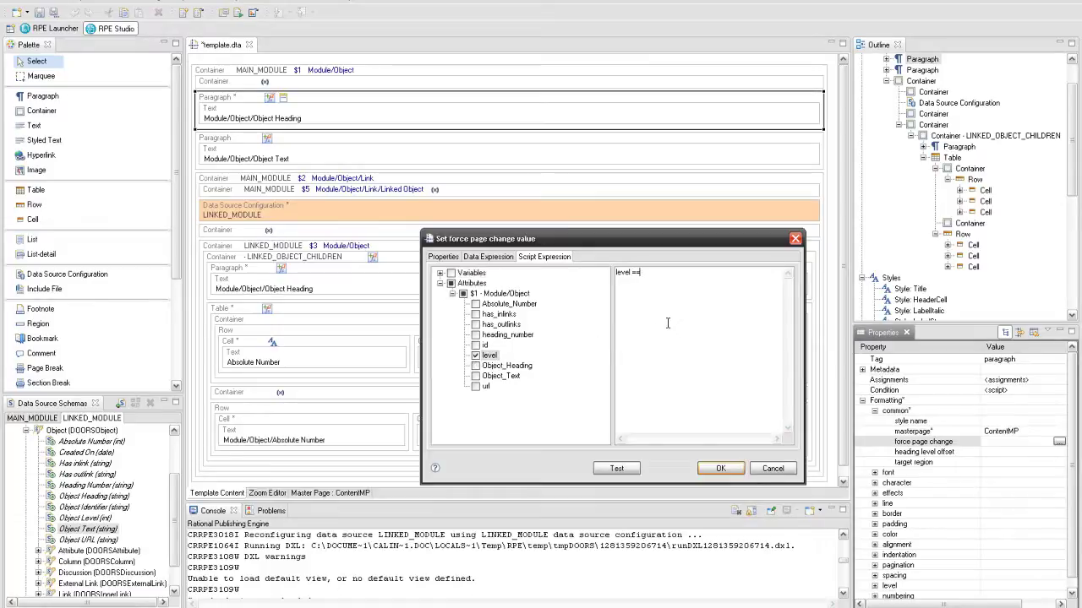
{"action": "left_click", "coordinate": [720, 469]}
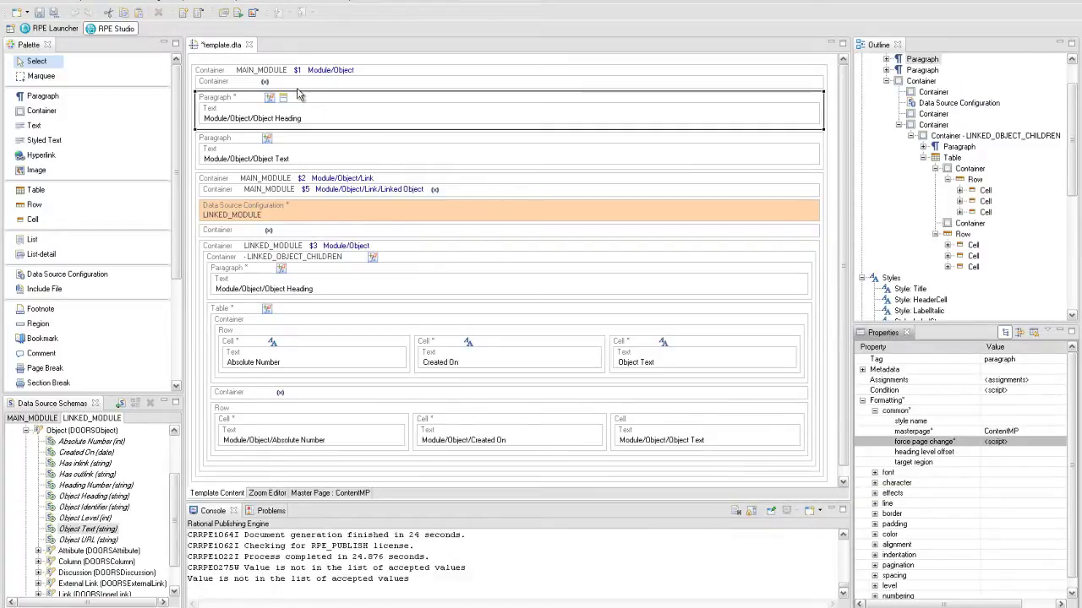
Save the document template and bring up its document specification in RPE Launcher.
{"action": "key", "text": "ctrl+s"}
{"action": "left_click", "coordinate": [39, 13]}
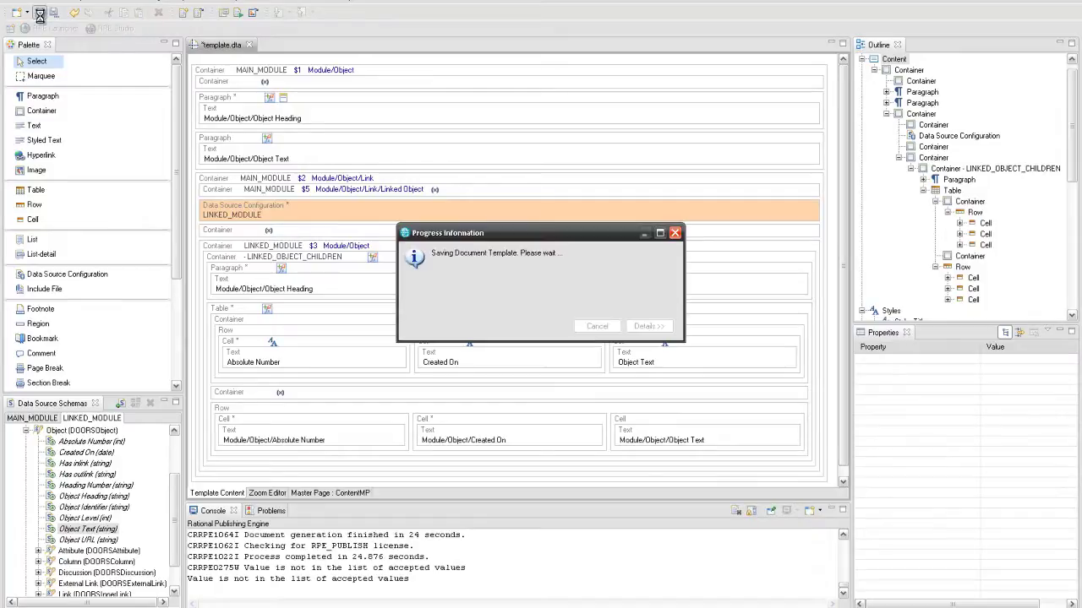
{"action": "left_click", "coordinate": [224, 13]}
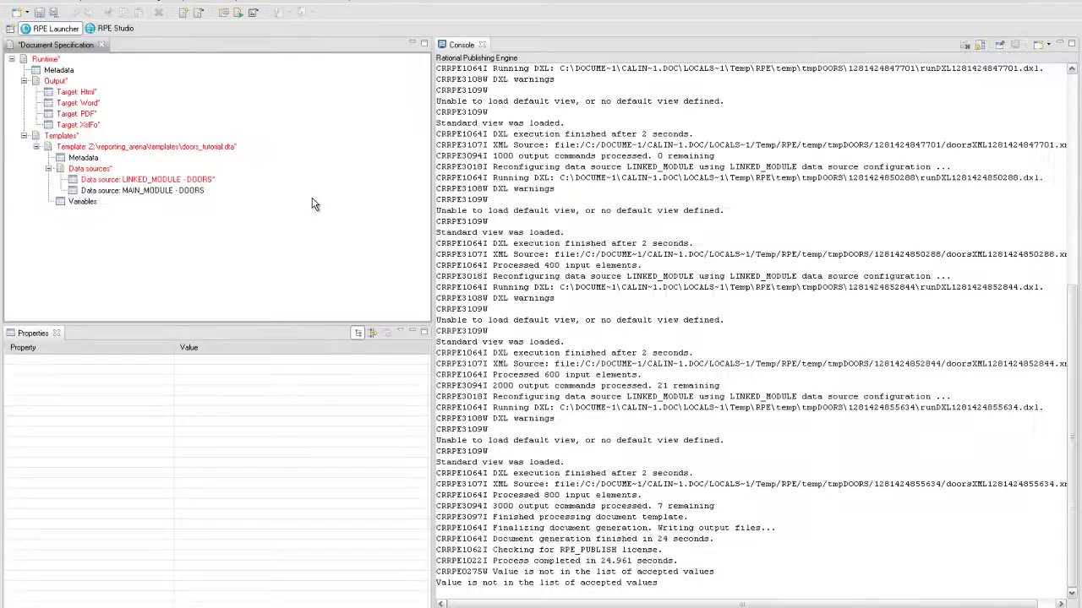
Generate the output documents despite the unconfigured data sources, and open the resulting Word document.
{"action": "left_click", "coordinate": [237, 13]}
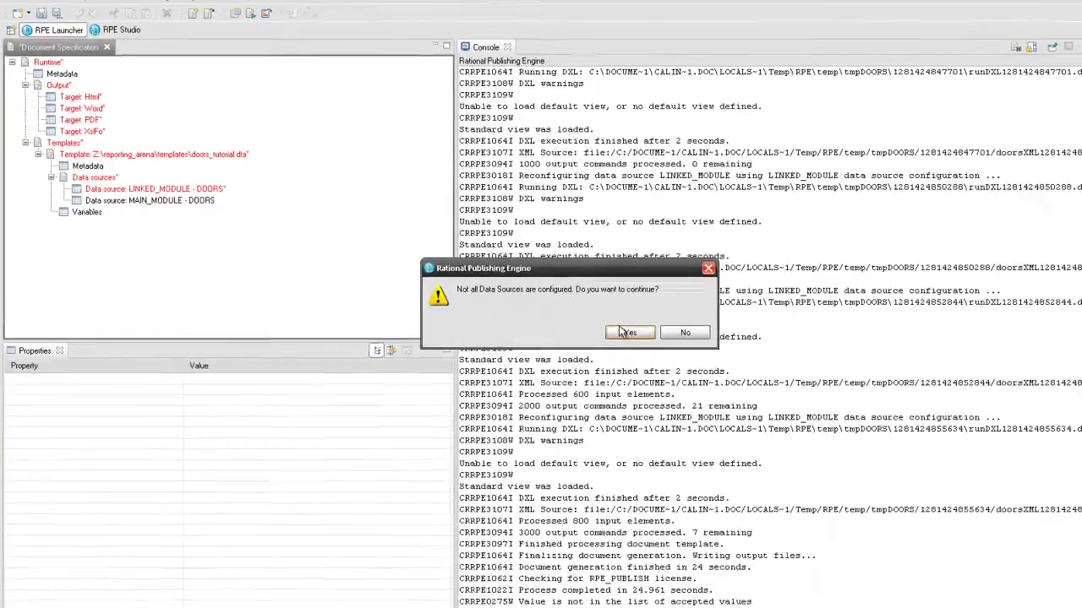
{"action": "left_click", "coordinate": [627, 333]}
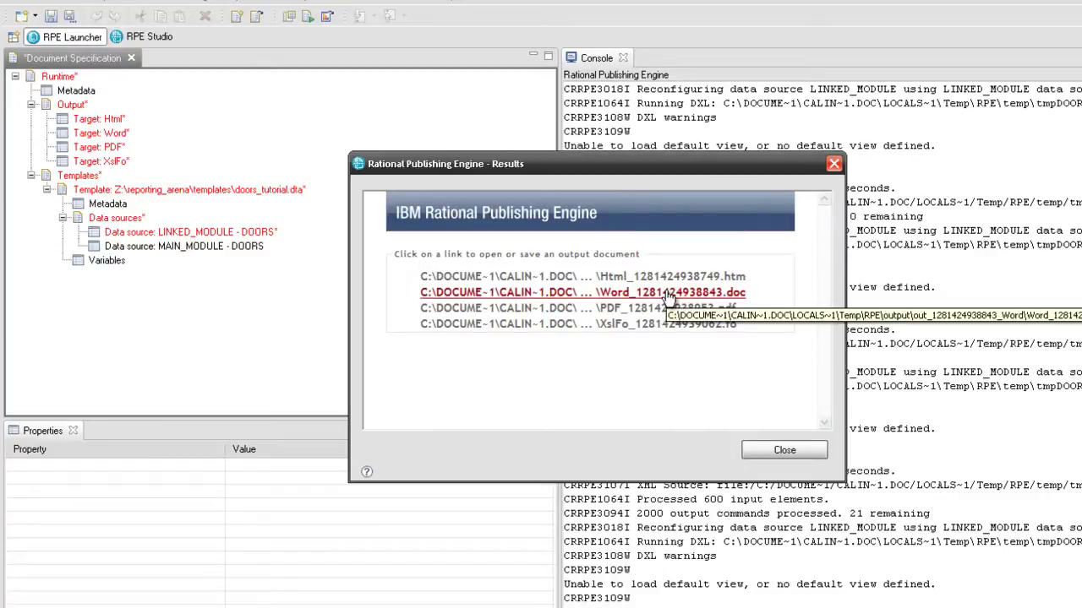
{"action": "left_click", "coordinate": [668, 293]}
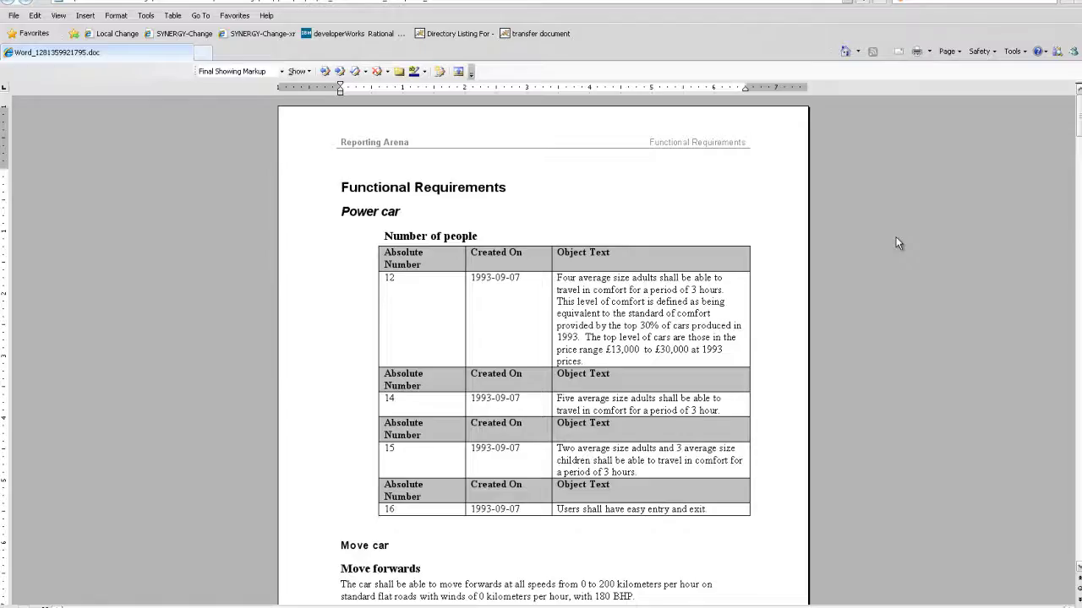
Look through the generated Word report, dismiss the generation results, and return to the template in RPE Studio.
{"action": "scroll", "coordinate": [896, 243], "scroll_direction": "down", "scroll_amount": 12}
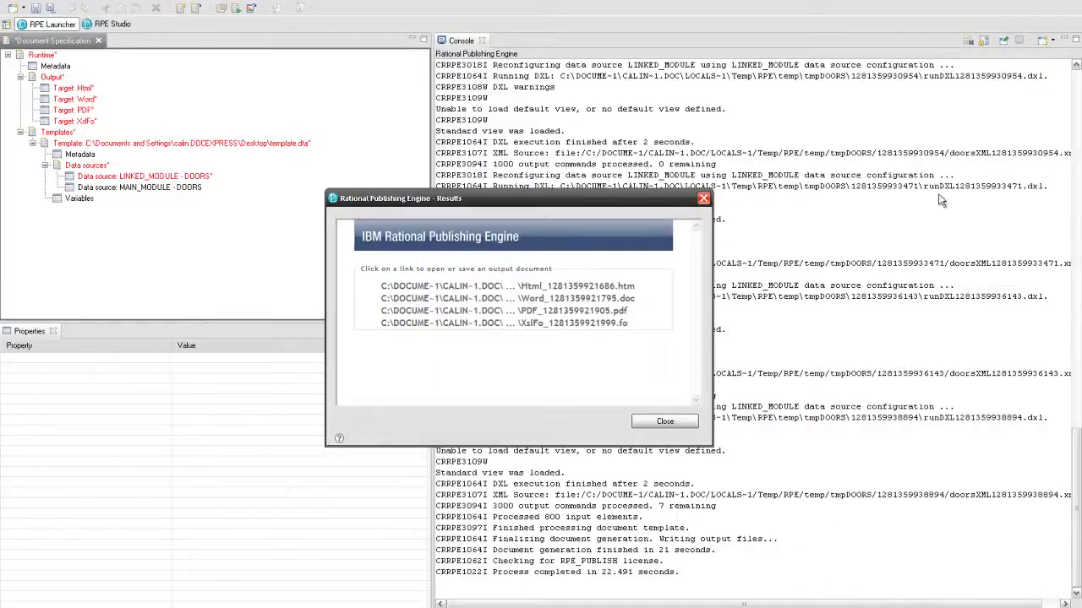
{"action": "left_click", "coordinate": [664, 421]}
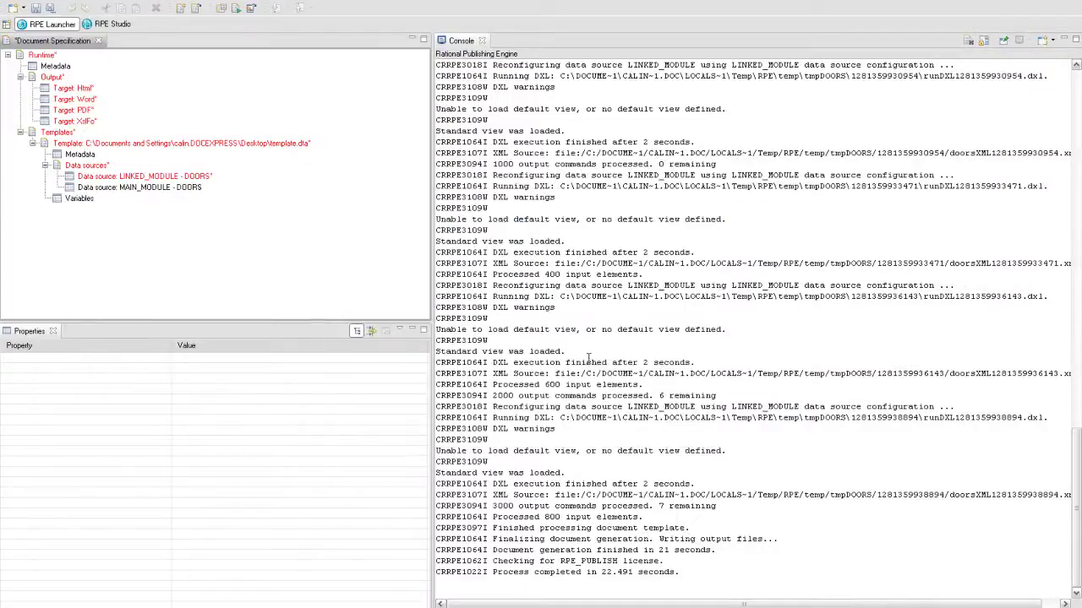
{"action": "left_click", "coordinate": [118, 30]}
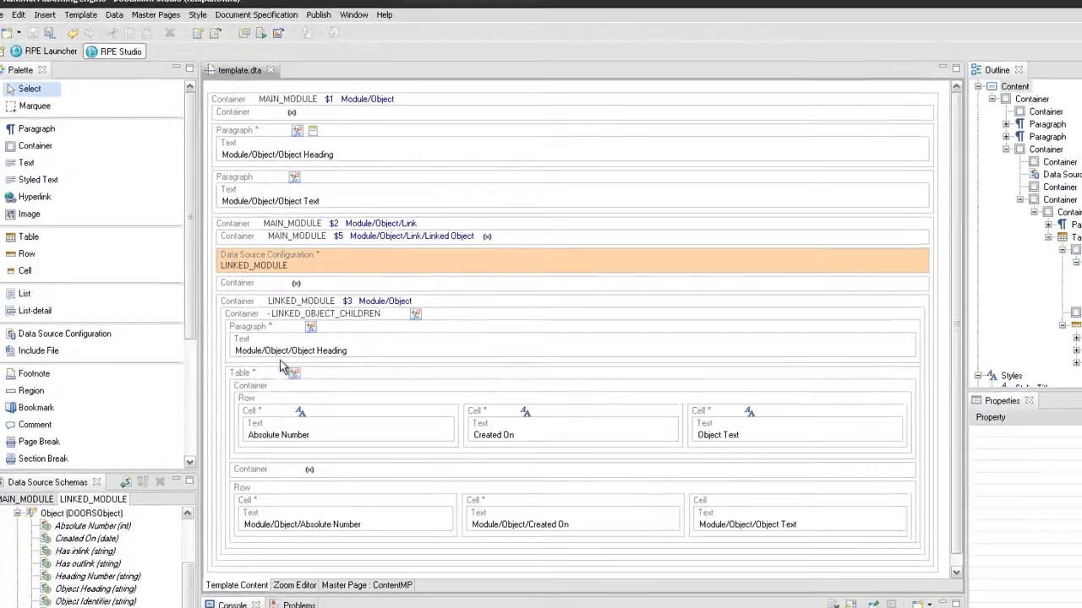
Set a condition on the container around the table's header row so that _firstRowWasPrinted equals "false".
{"action": "right_click", "coordinate": [285, 387]}
{"action": "mouse_move", "coordinate": [338, 410]}
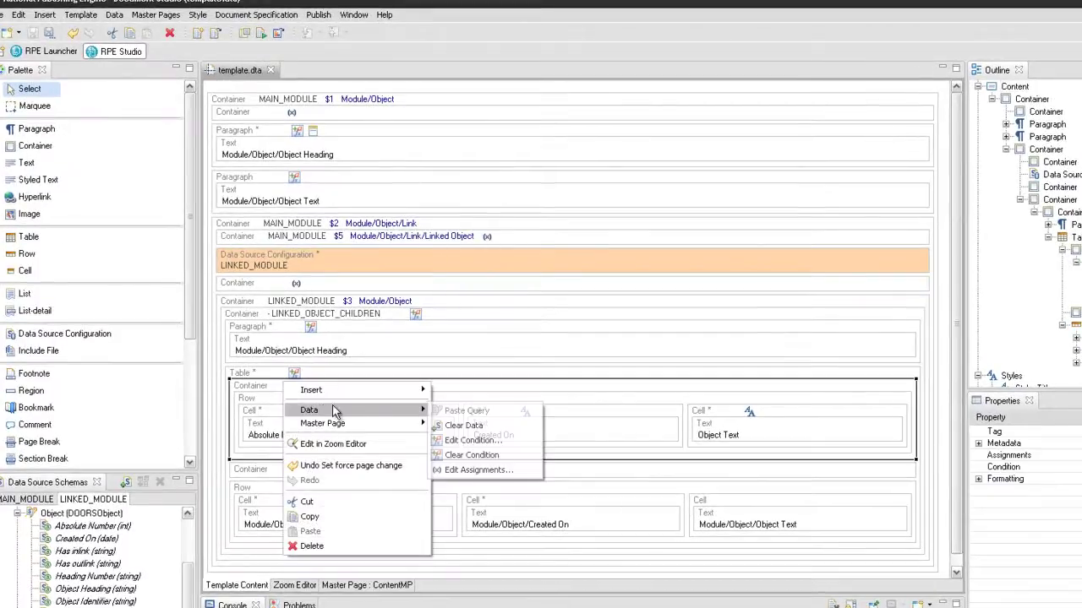
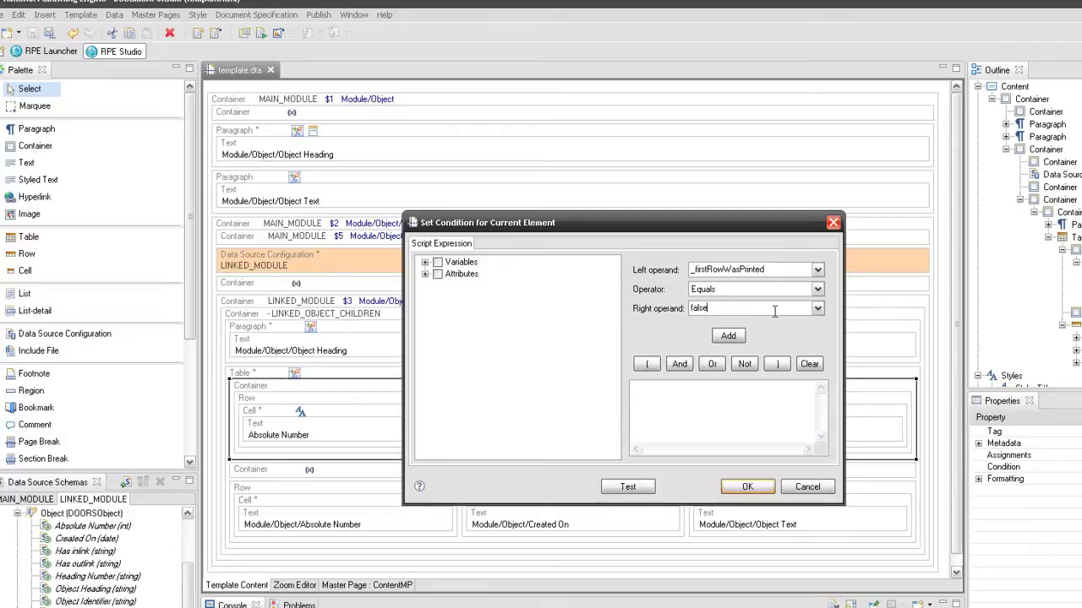
{"action": "left_click", "coordinate": [732, 339]}
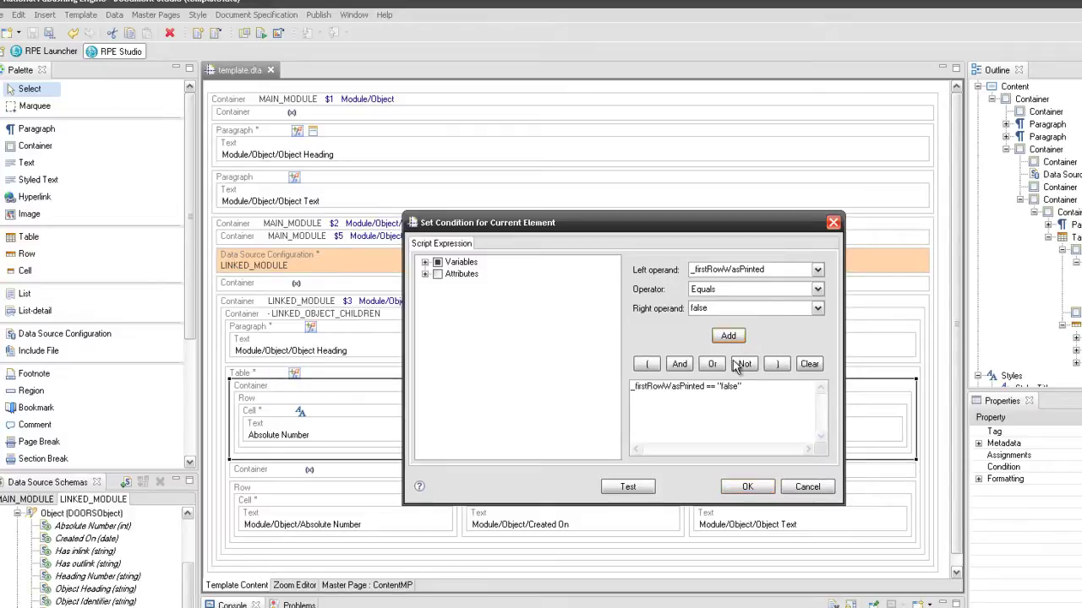
{"action": "left_click", "coordinate": [736, 487]}
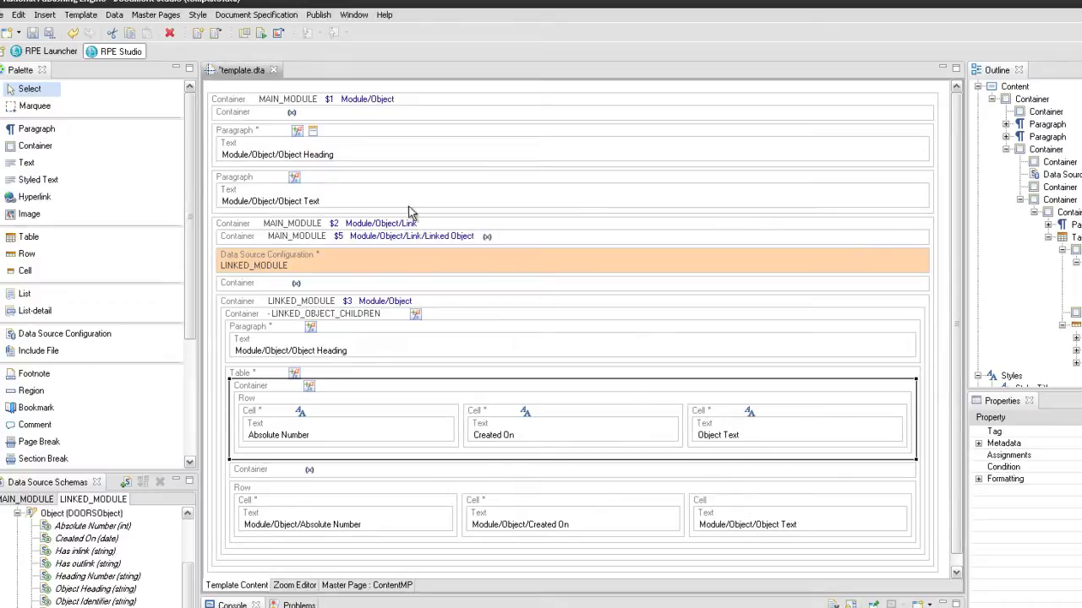
Insert a new container at the start of the template content, above the MAIN_MODULE container, and add a paragraph inside it.
{"action": "right_click", "coordinate": [245, 87]}
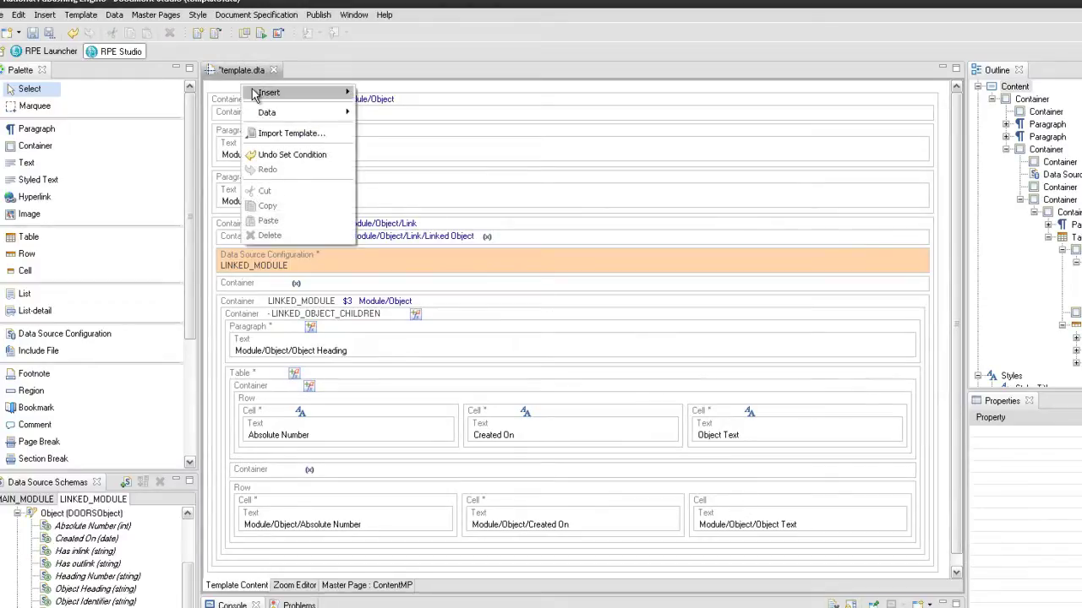
{"action": "mouse_move", "coordinate": [253, 92]}
{"action": "left_click", "coordinate": [369, 108]}
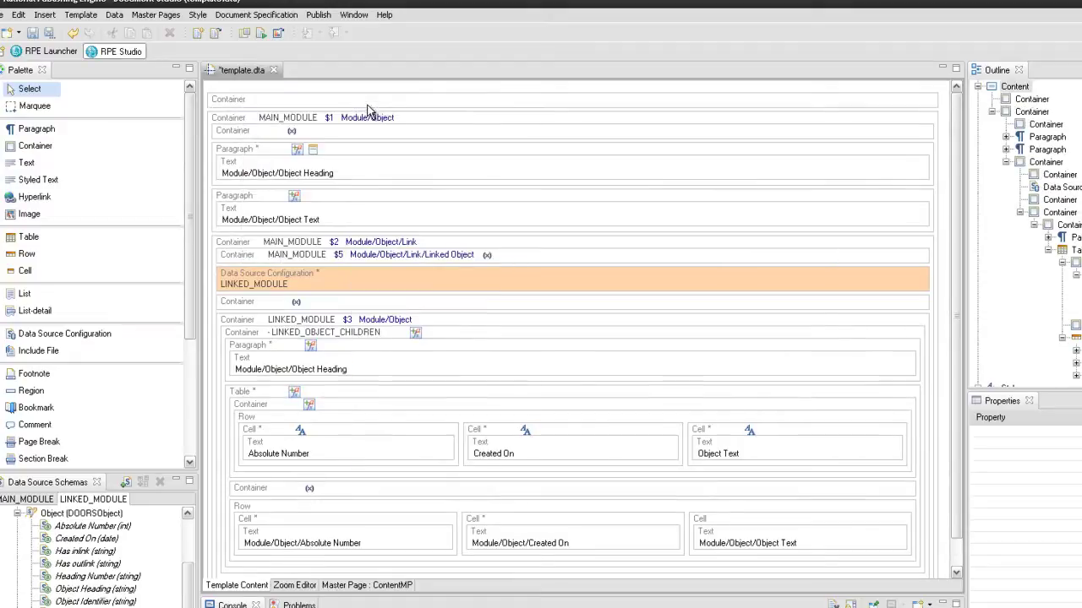
{"action": "right_click", "coordinate": [368, 110]}
{"action": "mouse_move", "coordinate": [401, 113]}
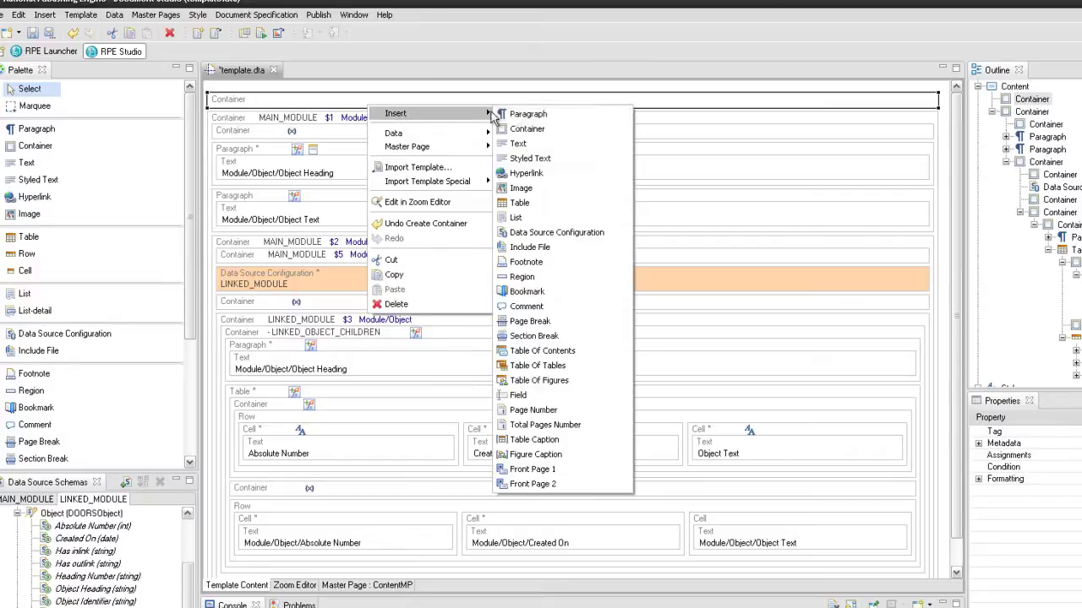
{"action": "left_click", "coordinate": [514, 115]}
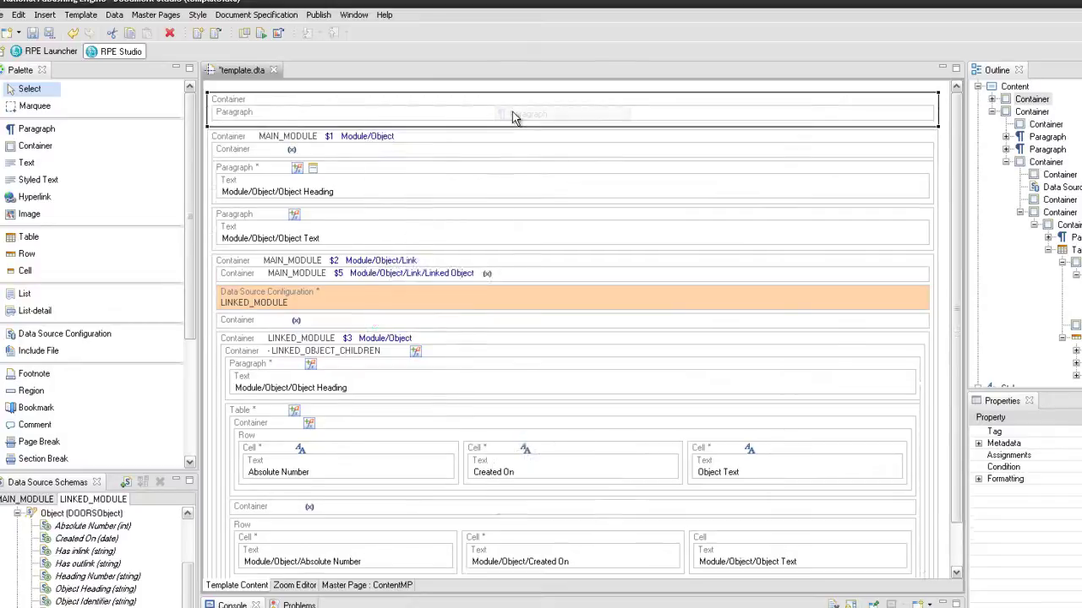
Add a text element to the new paragraph and set its content to the simple value "Table of Contents".
{"action": "right_click", "coordinate": [458, 117]}
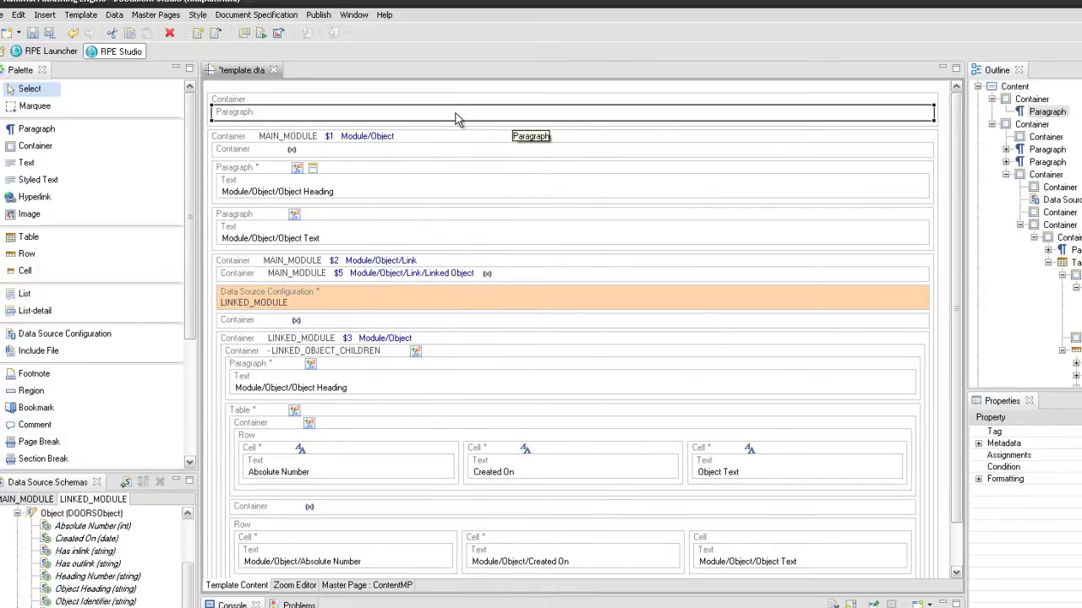
{"action": "mouse_move", "coordinate": [497, 123]}
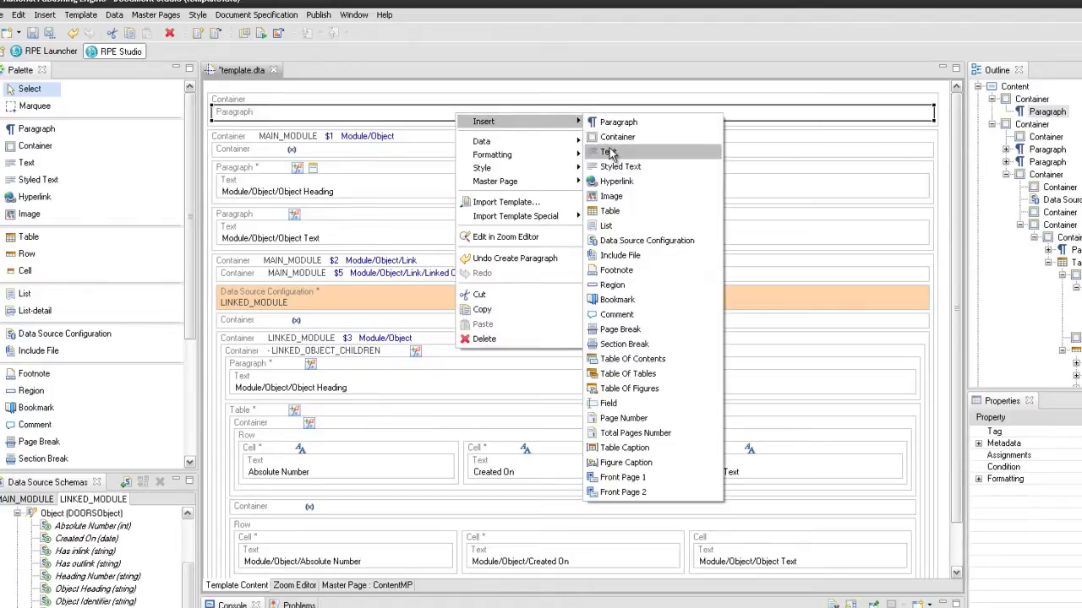
{"action": "left_click", "coordinate": [608, 152]}
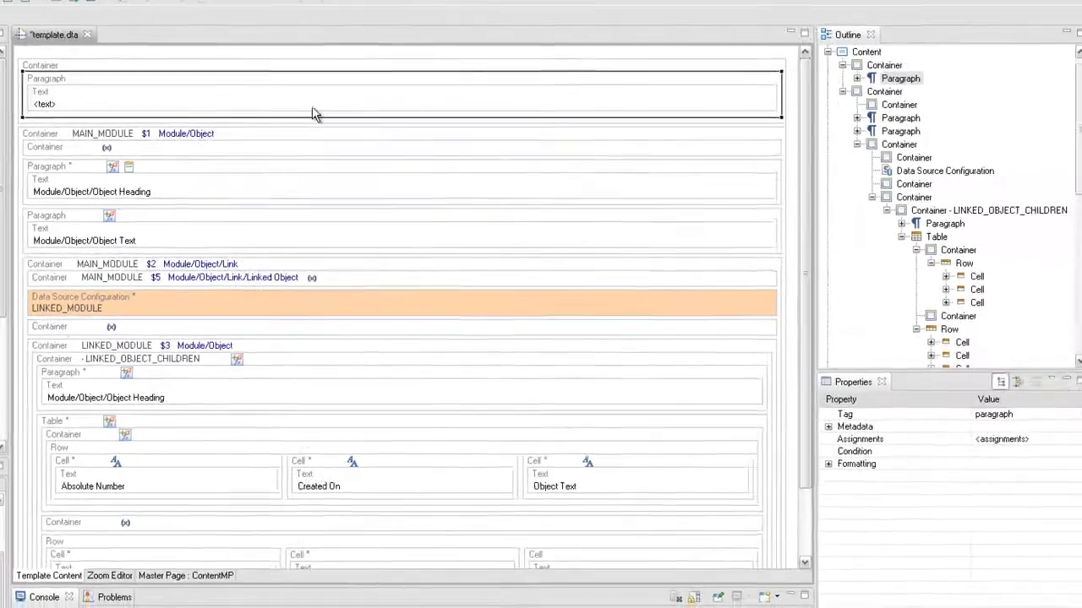
{"action": "double_click", "coordinate": [229, 109]}
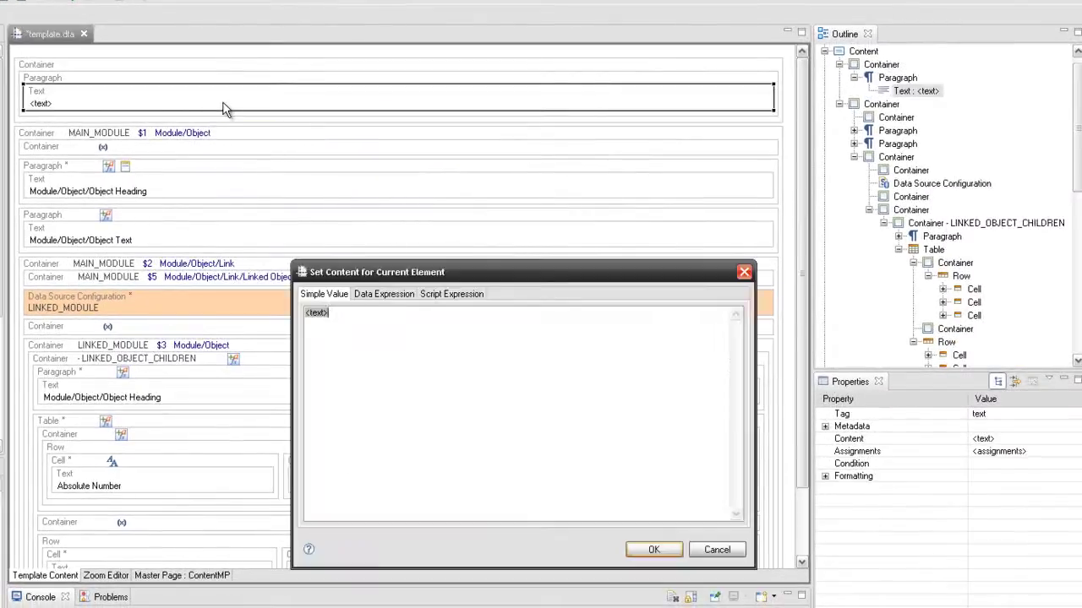
{"action": "type", "text": "Table of Contents"}
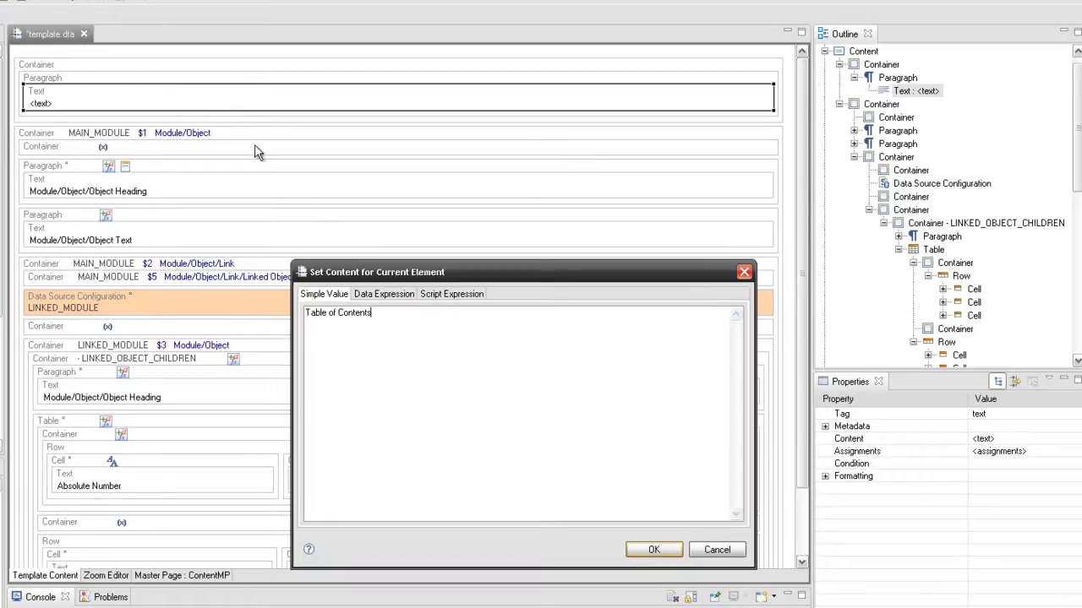
{"action": "left_click", "coordinate": [653, 550]}
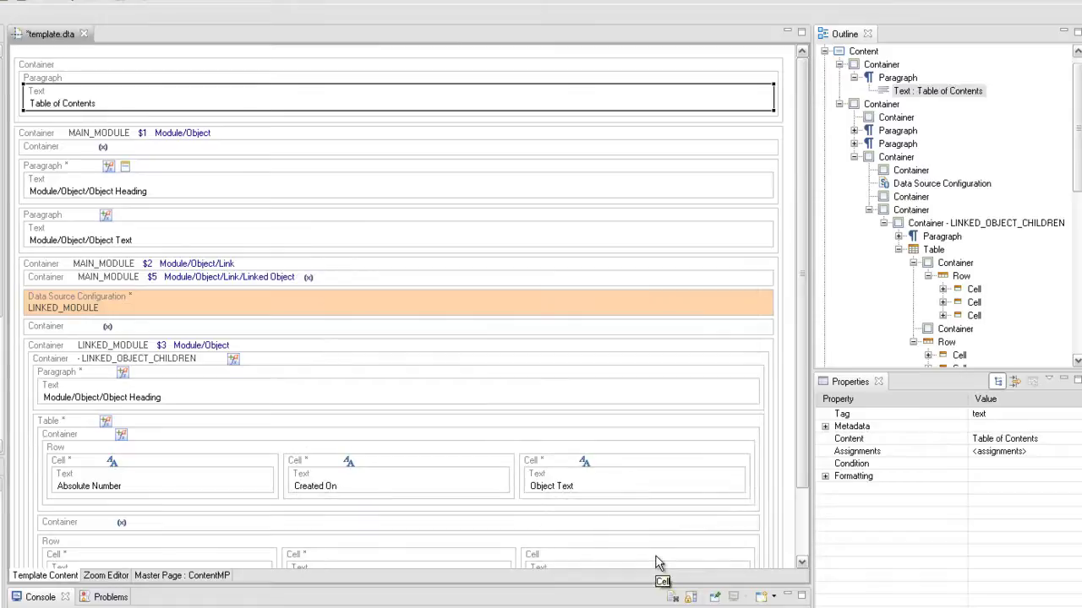
Set the font size of the "Table of Contents" paragraph to 24.
{"action": "left_click", "coordinate": [269, 82]}
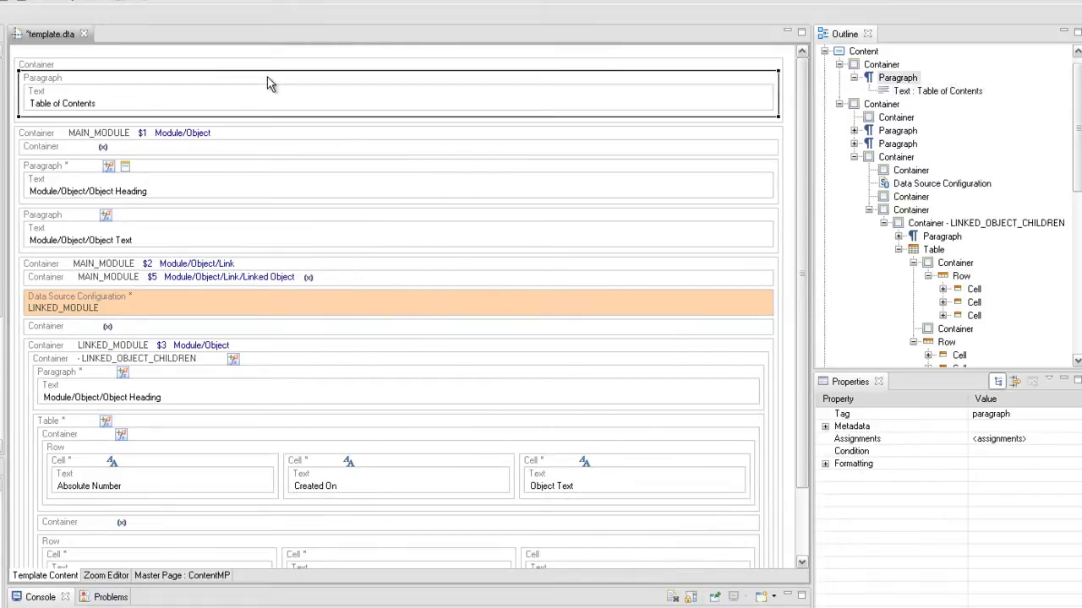
{"action": "left_click", "coordinate": [825, 463]}
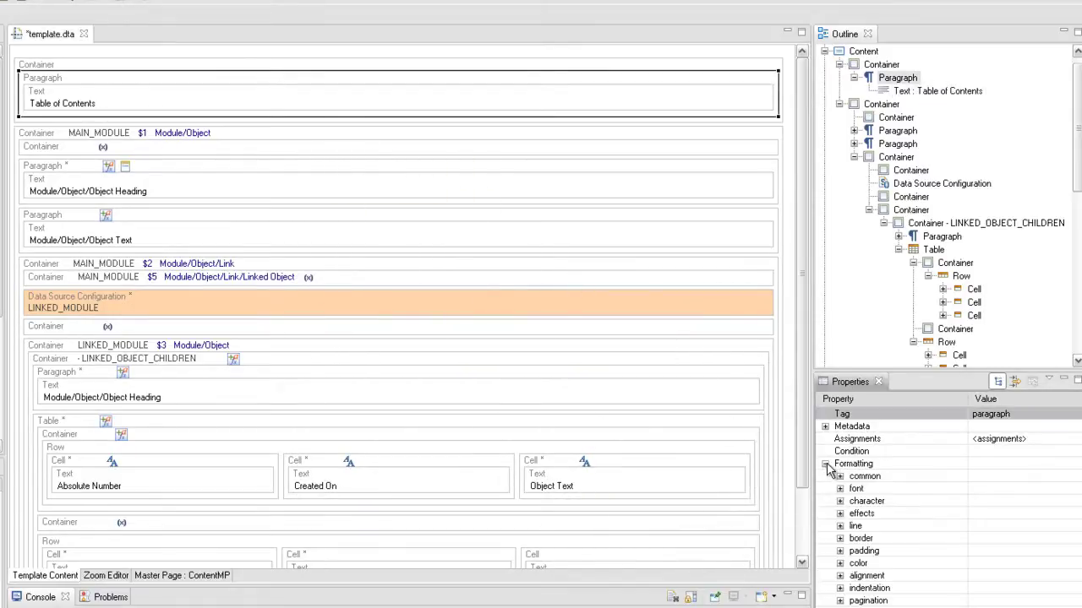
{"action": "left_click", "coordinate": [840, 489]}
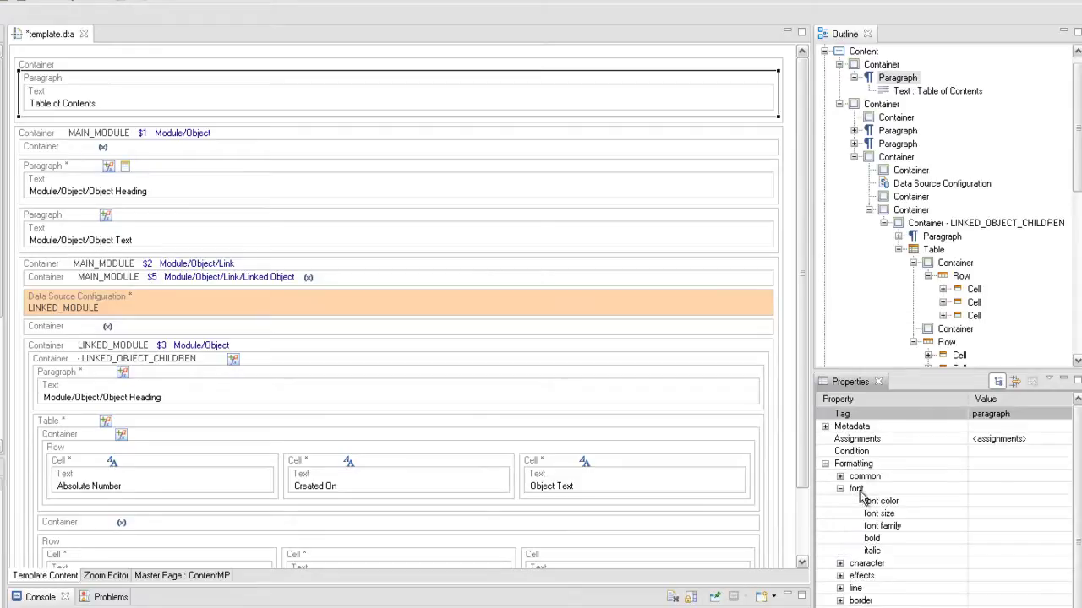
{"action": "left_click", "coordinate": [990, 513]}
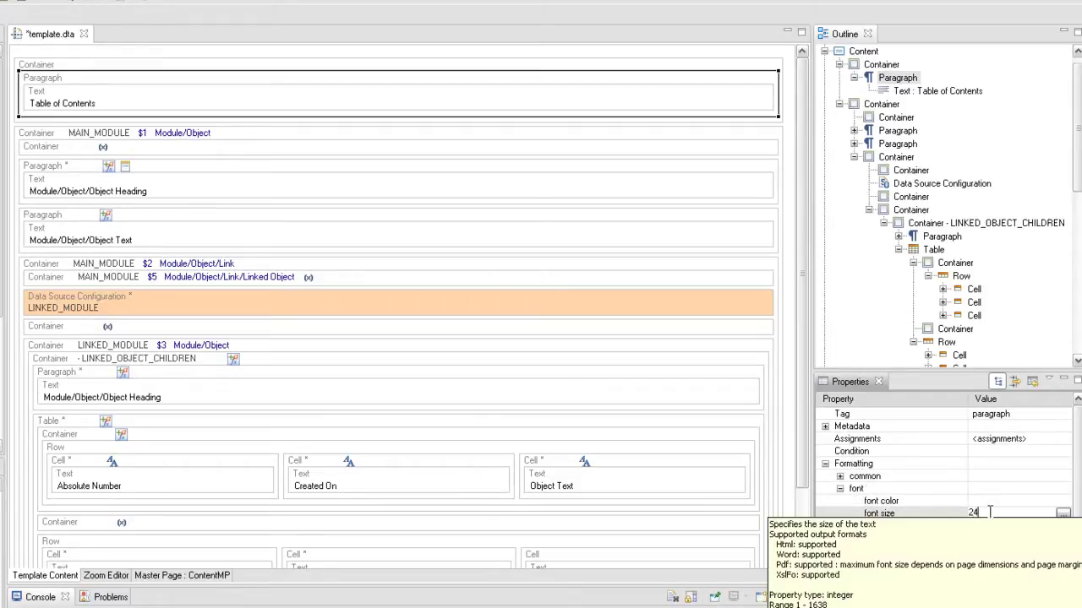
{"action": "key", "text": "Return"}
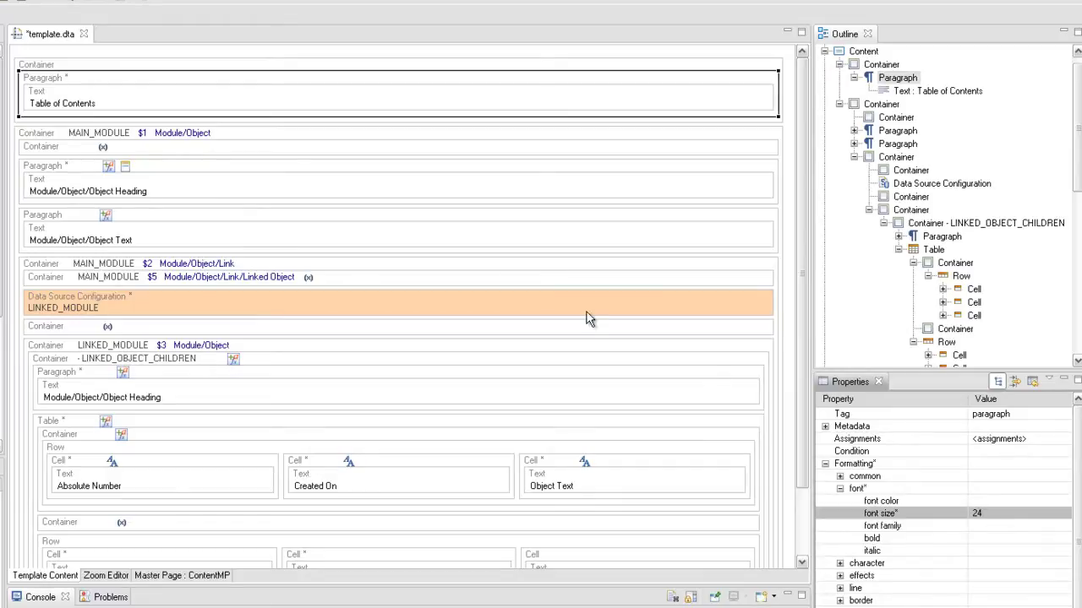
Insert a Table Of Contents element below the heading paragraph in the first container.
{"action": "left_click", "coordinate": [83, 125]}
{"action": "right_click", "coordinate": [83, 124]}
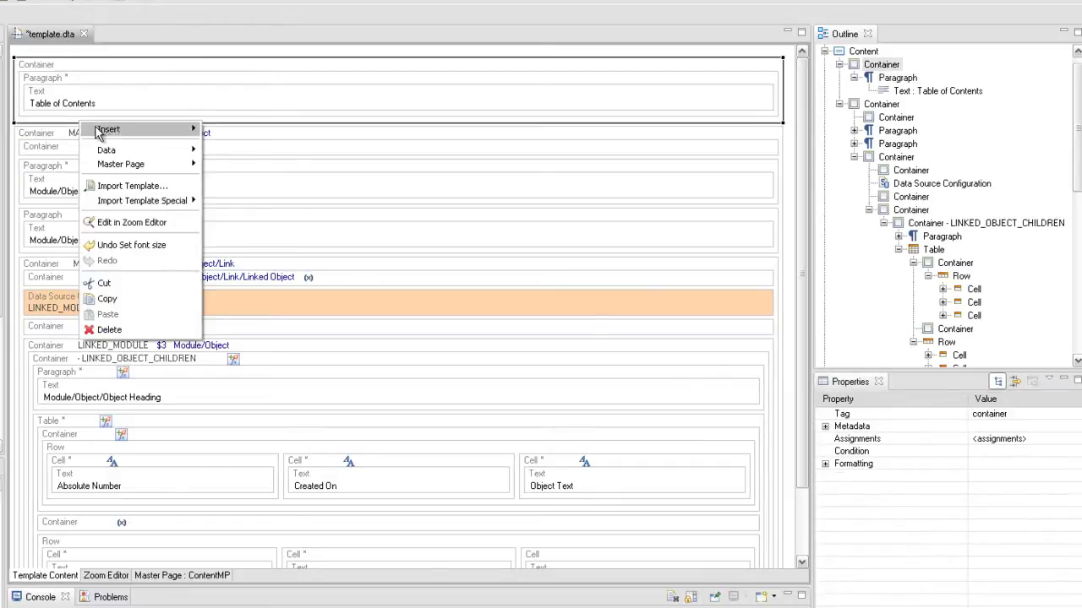
{"action": "mouse_move", "coordinate": [122, 131]}
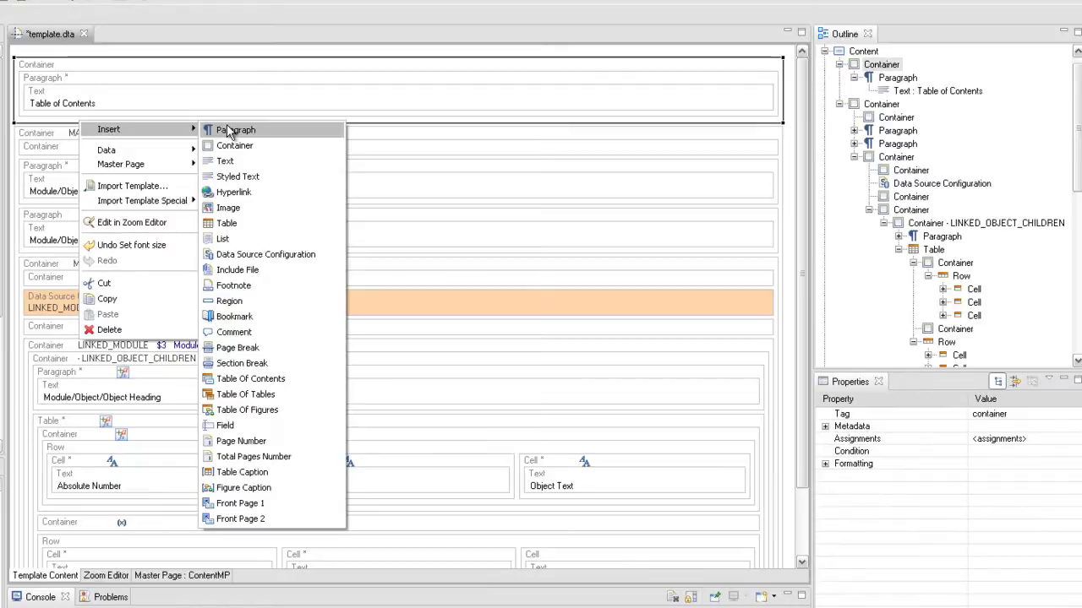
{"action": "left_click", "coordinate": [240, 382]}
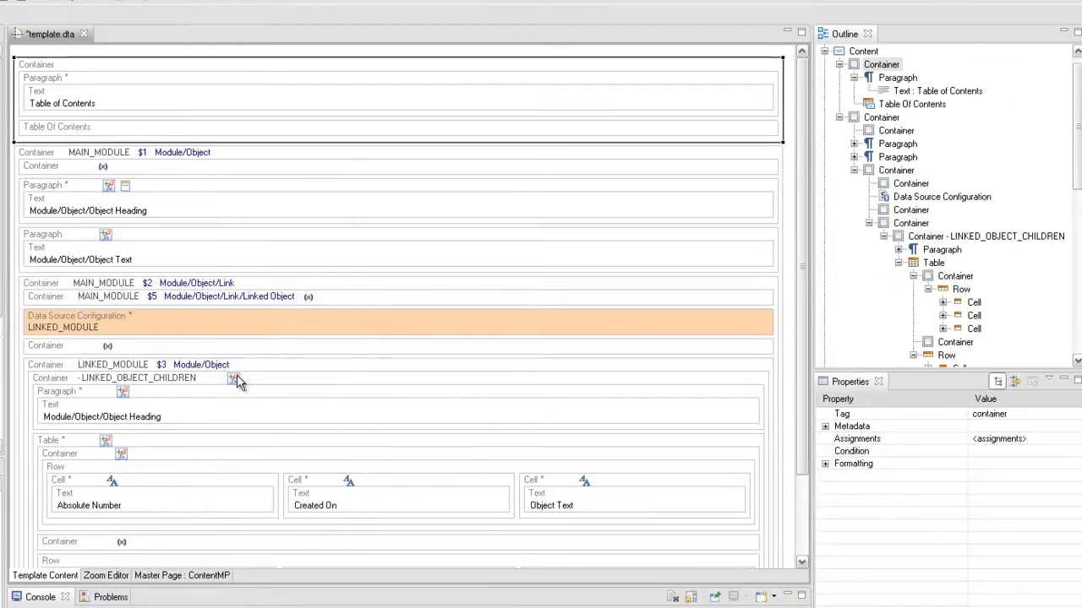
Insert a container named "Title Page" at the start of the template and place a page break right after it.
{"action": "mouse_move", "coordinate": [135, 157]}
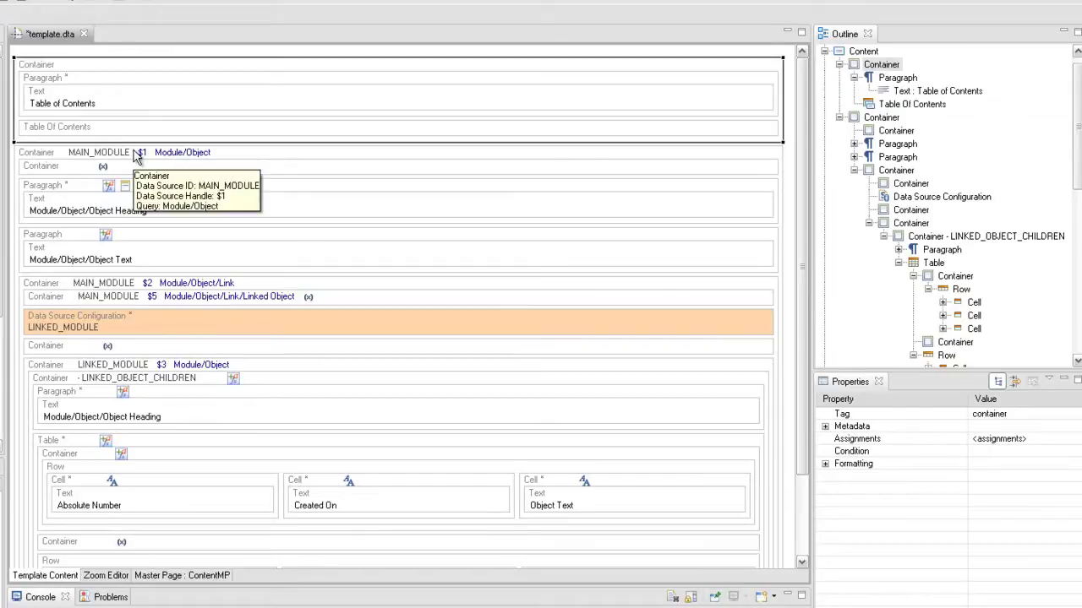
{"action": "right_click", "coordinate": [94, 53]}
{"action": "mouse_move", "coordinate": [110, 60]}
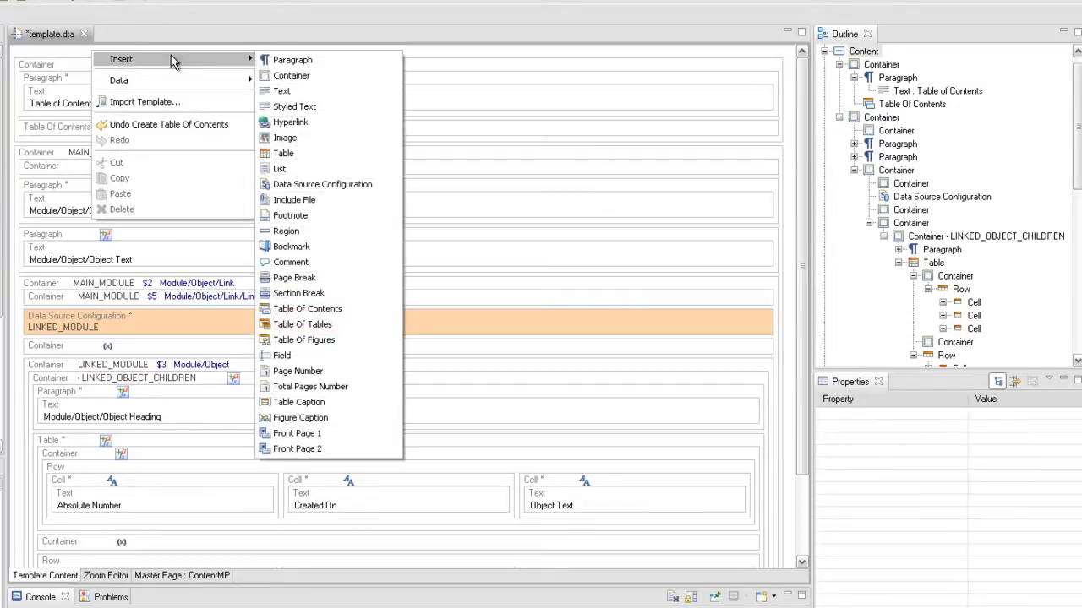
{"action": "left_click", "coordinate": [310, 75]}
{"action": "left_click", "coordinate": [309, 70]}
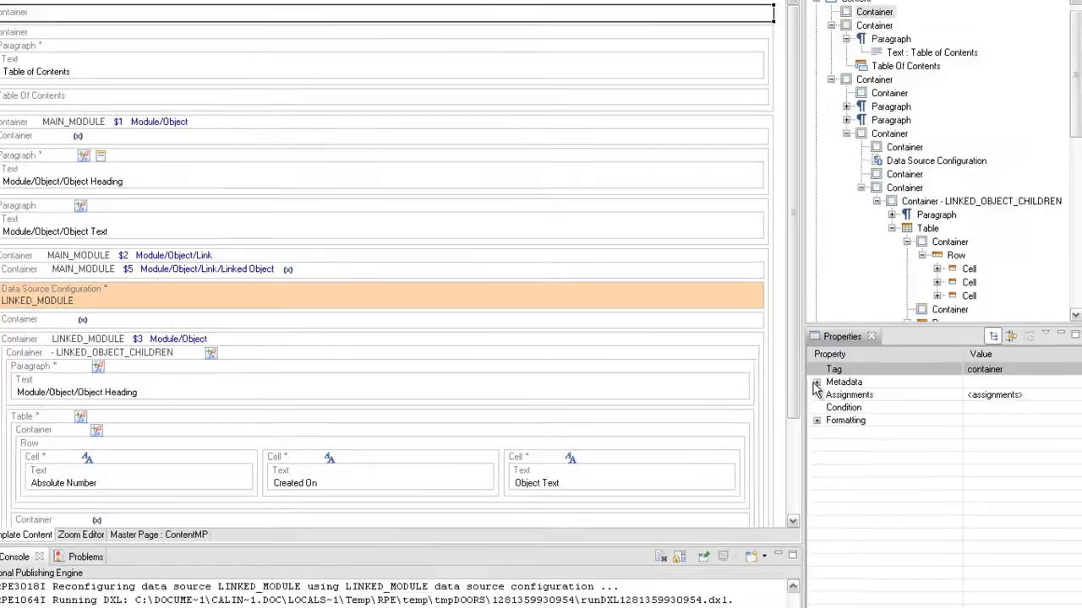
{"action": "left_click", "coordinate": [825, 427]}
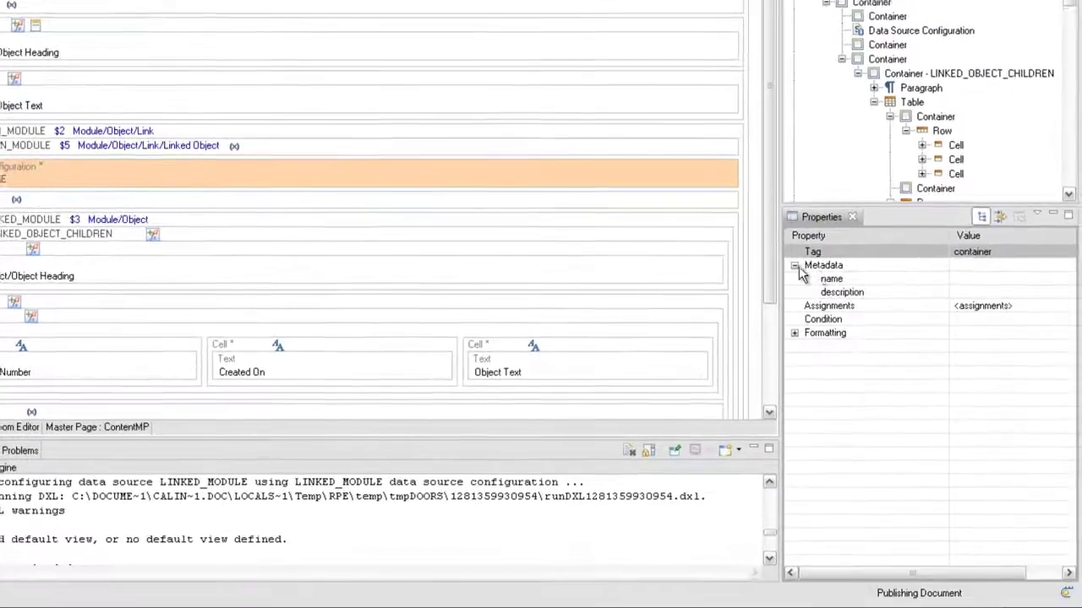
{"action": "left_click", "coordinate": [975, 276]}
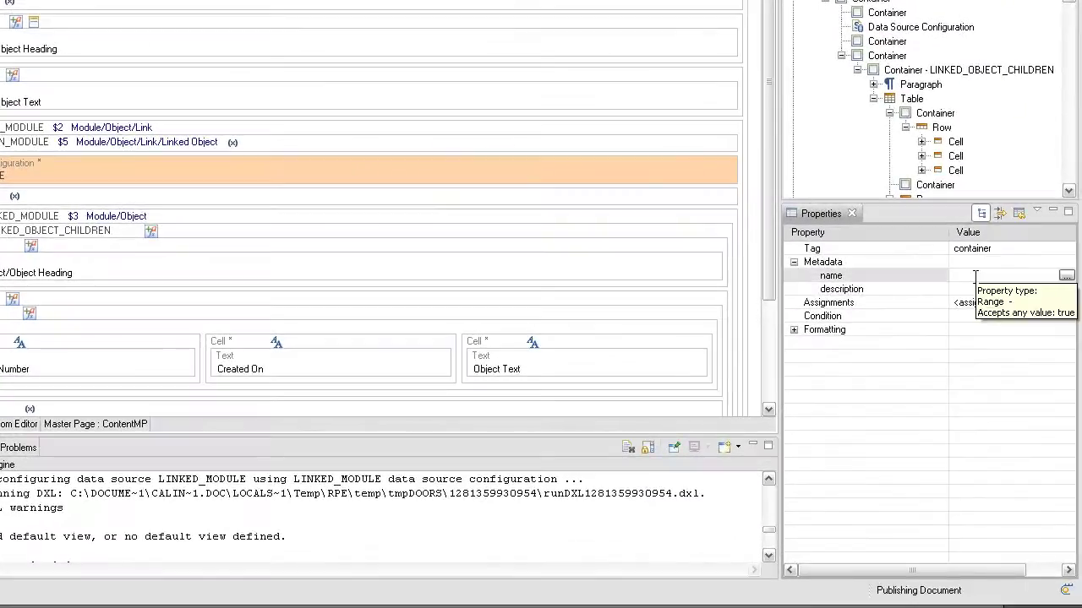
{"action": "type", "text": "Title Page"}
{"action": "key", "text": "Return"}
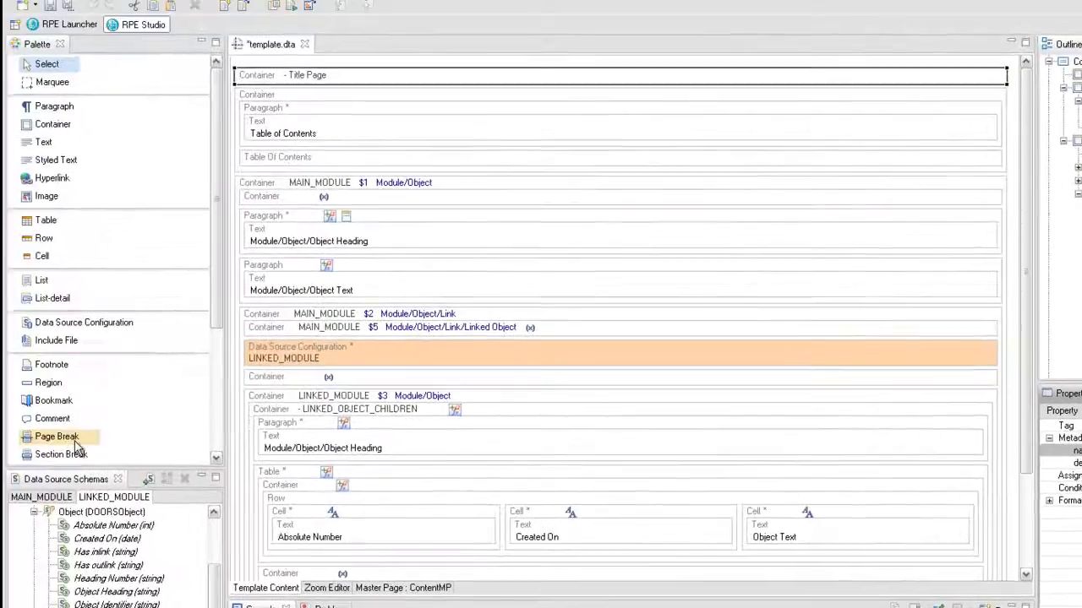
{"action": "left_click_drag", "start_coordinate": [73, 439], "coordinate": [306, 93]}
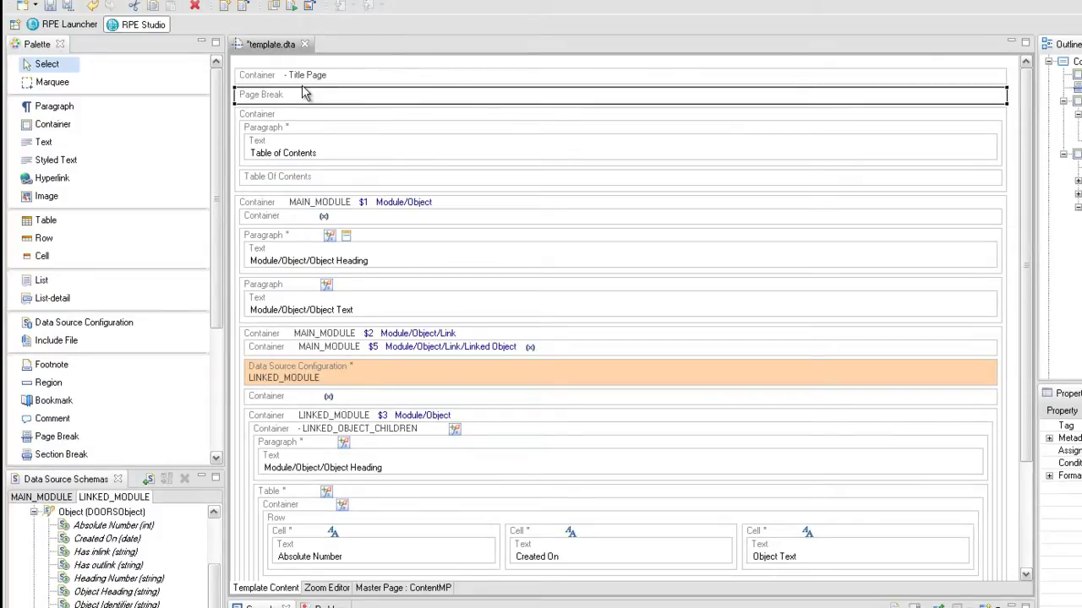
Insert three empty paragraphs into the "Title Page" container.
{"action": "right_click", "coordinate": [302, 74]}
{"action": "mouse_move", "coordinate": [334, 84]}
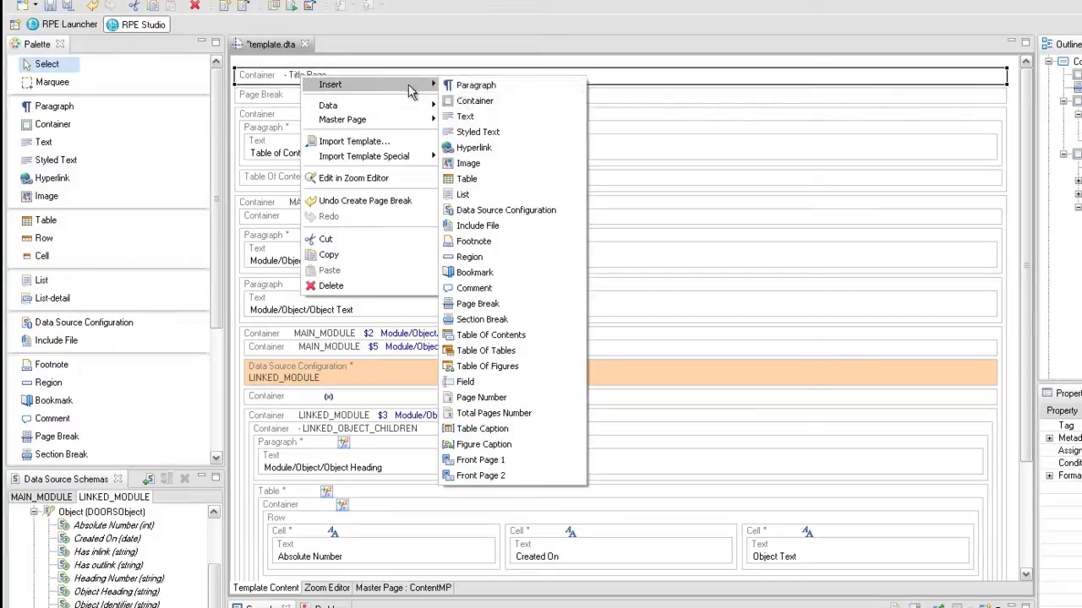
{"action": "left_click", "coordinate": [460, 88]}
{"action": "right_click", "coordinate": [411, 77]}
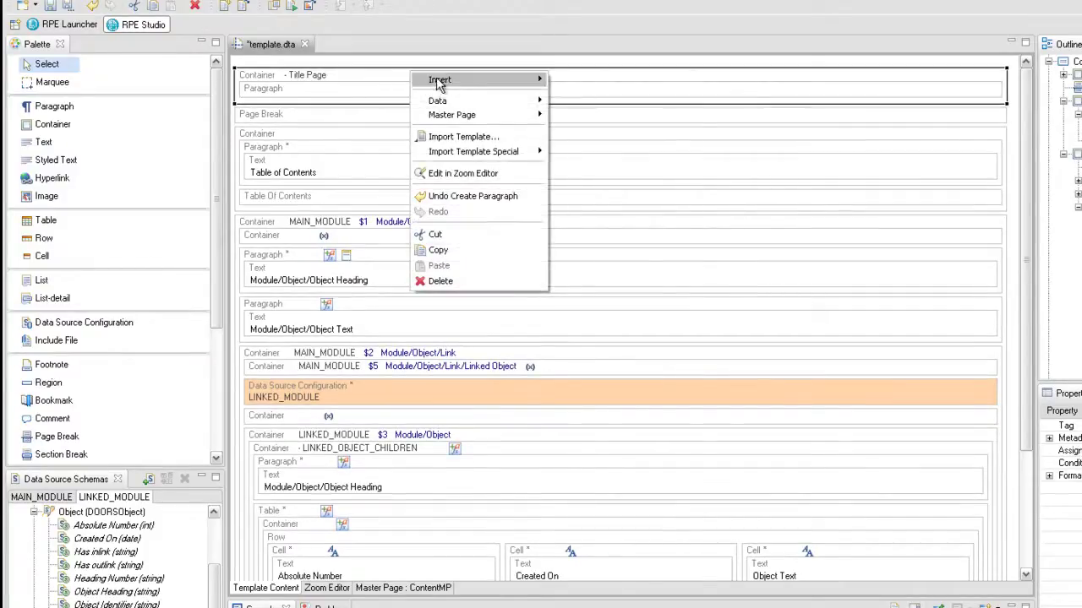
{"action": "left_click", "coordinate": [557, 80]}
{"action": "right_click", "coordinate": [505, 74]}
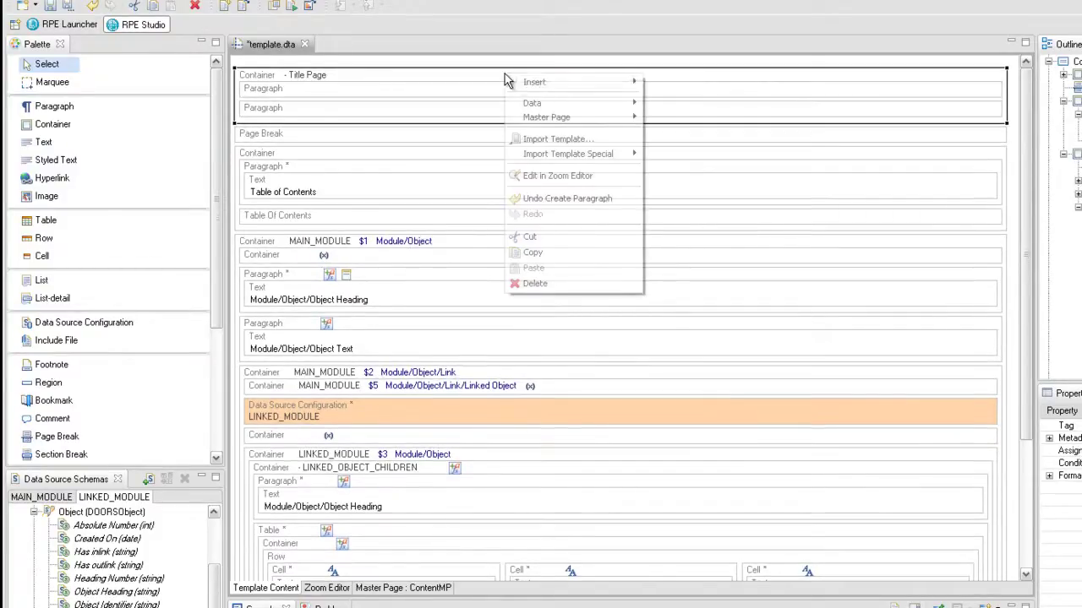
{"action": "left_click", "coordinate": [656, 82]}
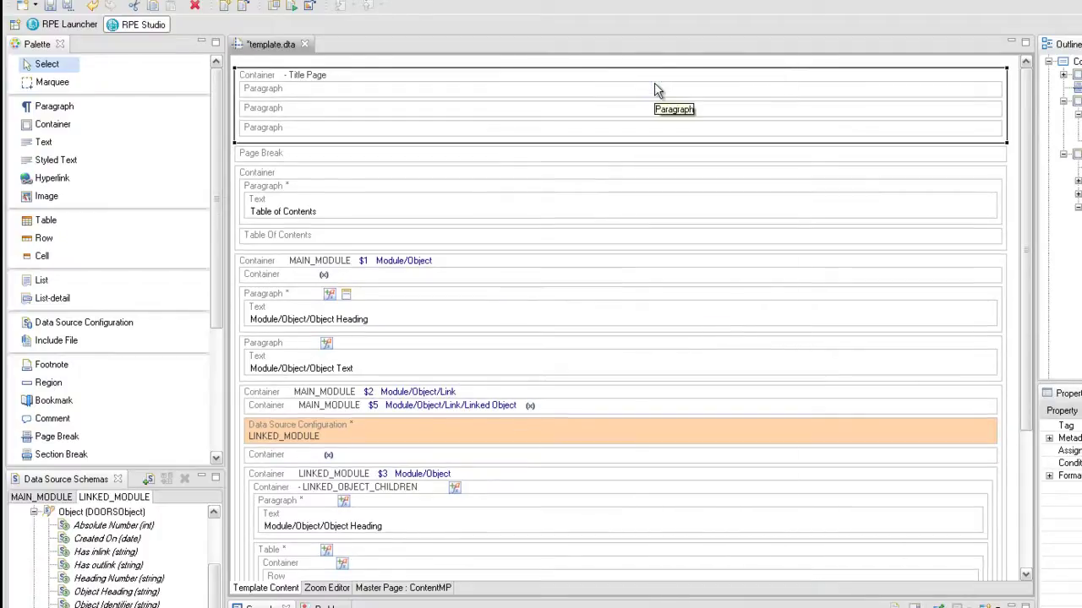
Add a text element to the first title page paragraph with the simple value "Extract all System Requirements".
{"action": "right_click", "coordinate": [363, 88]}
{"action": "mouse_move", "coordinate": [431, 101]}
{"action": "left_click", "coordinate": [543, 126]}
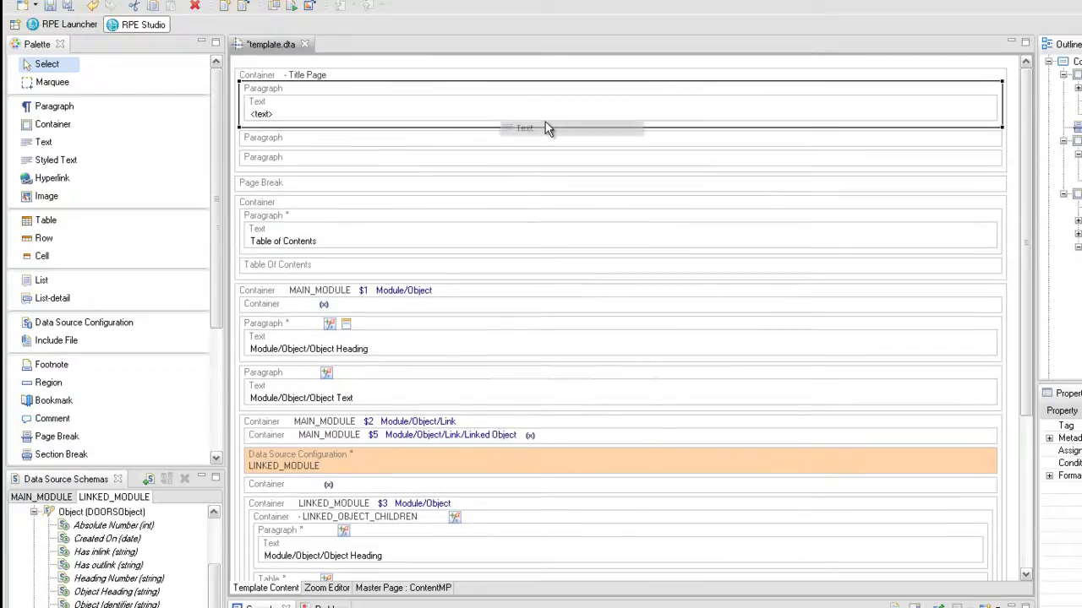
{"action": "double_click", "coordinate": [543, 122]}
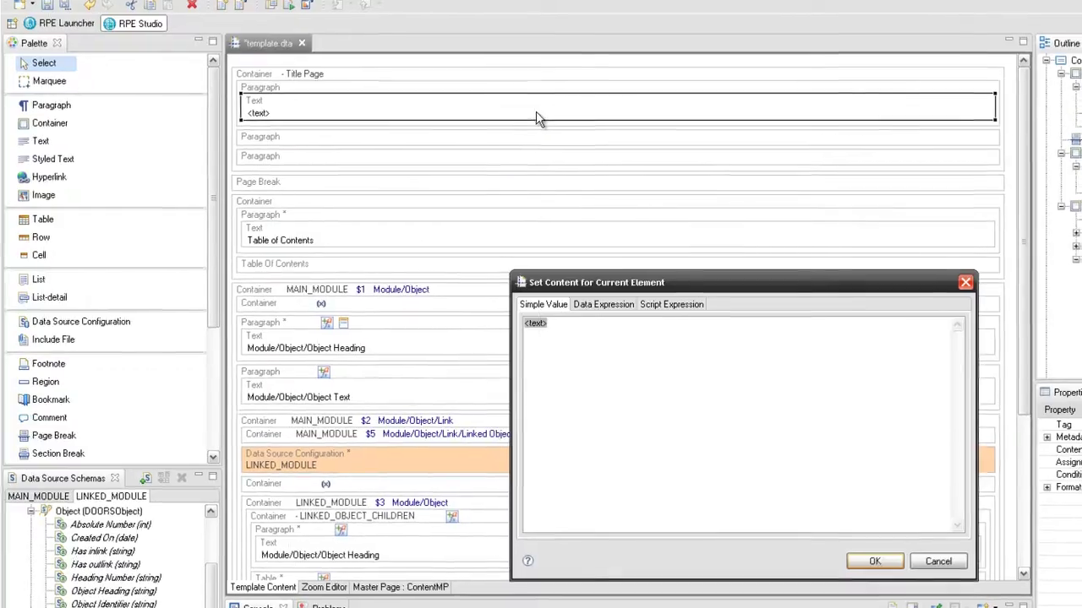
{"action": "type", "text": "Extract al"}
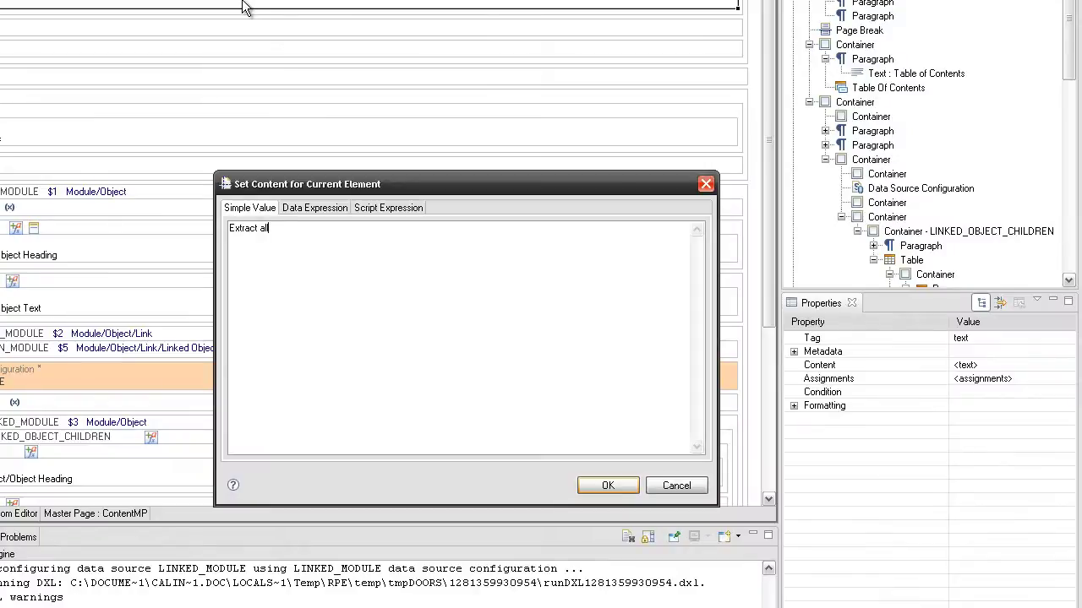
{"action": "type", "text": "l System Requirements"}
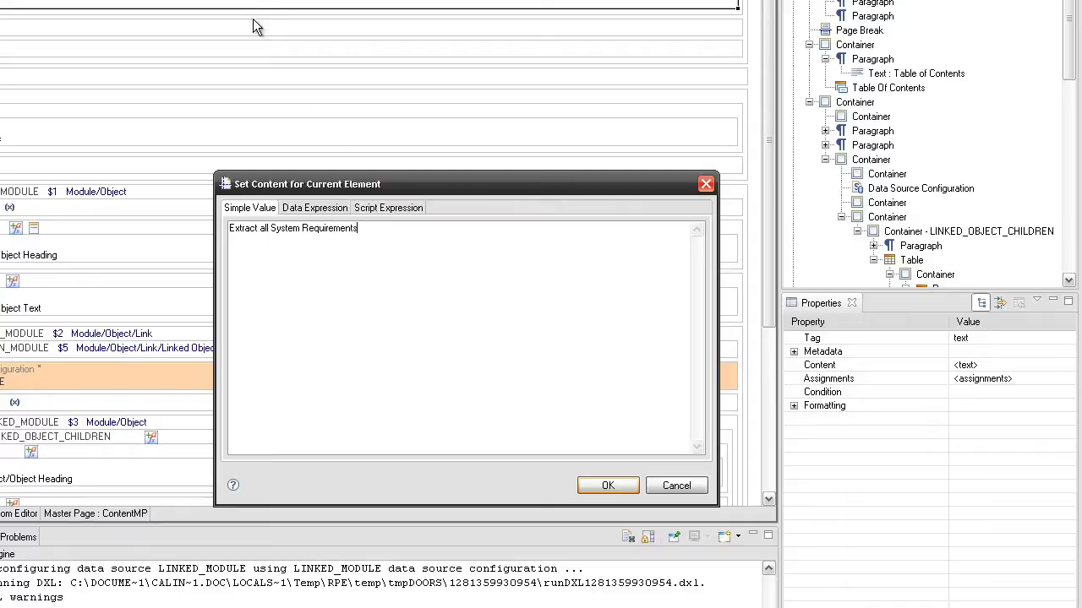
{"action": "left_click", "coordinate": [608, 485]}
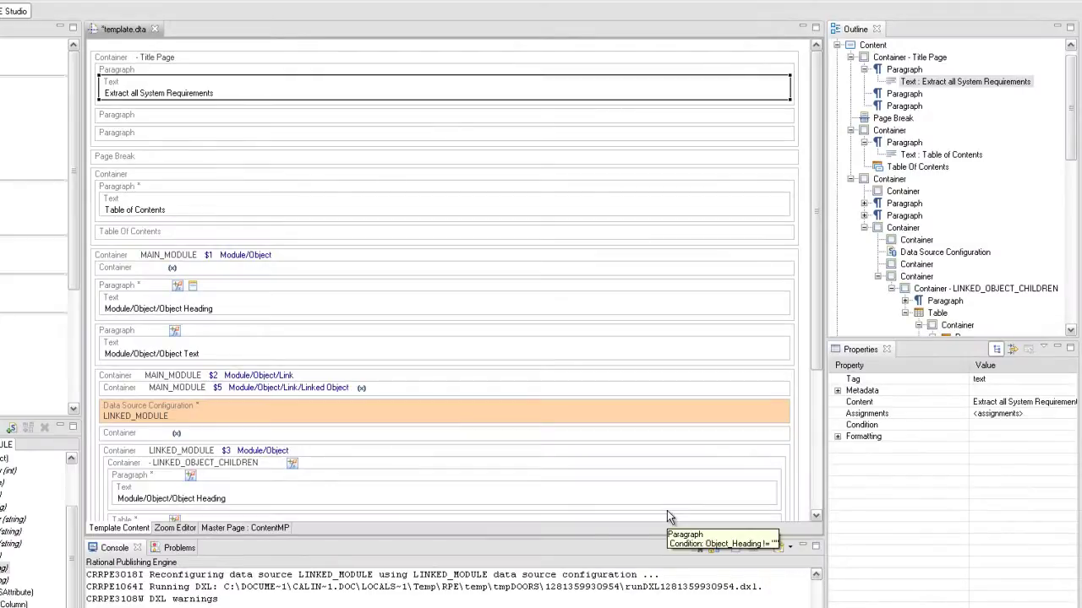
Create a variable named "author" with external access and place it in the second title page paragraph.
{"action": "left_click_drag", "start_coordinate": [1070, 159], "coordinate": [1078, 322]}
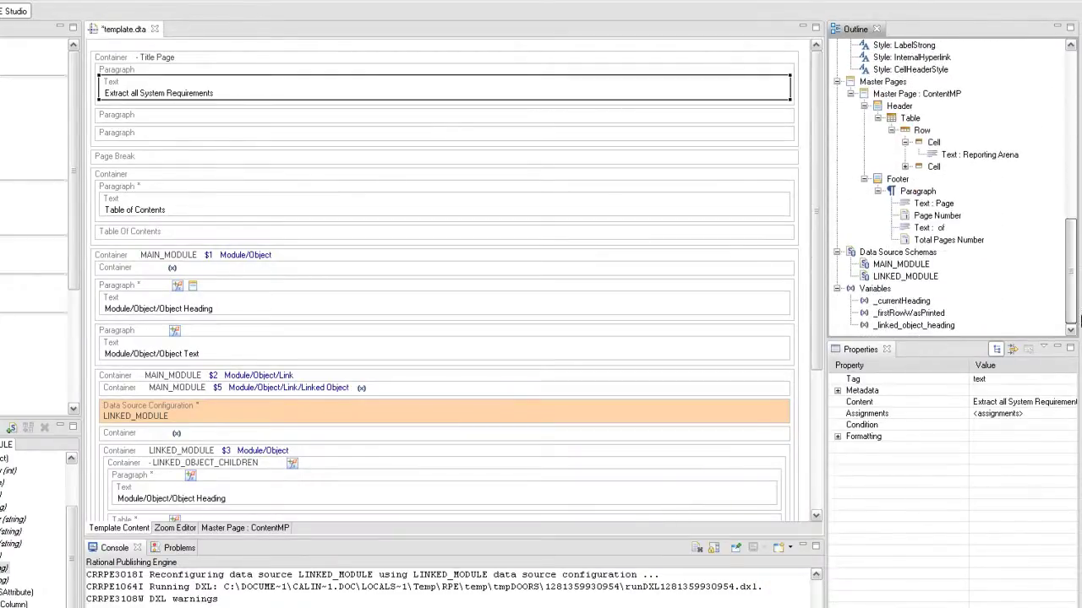
{"action": "right_click", "coordinate": [875, 289]}
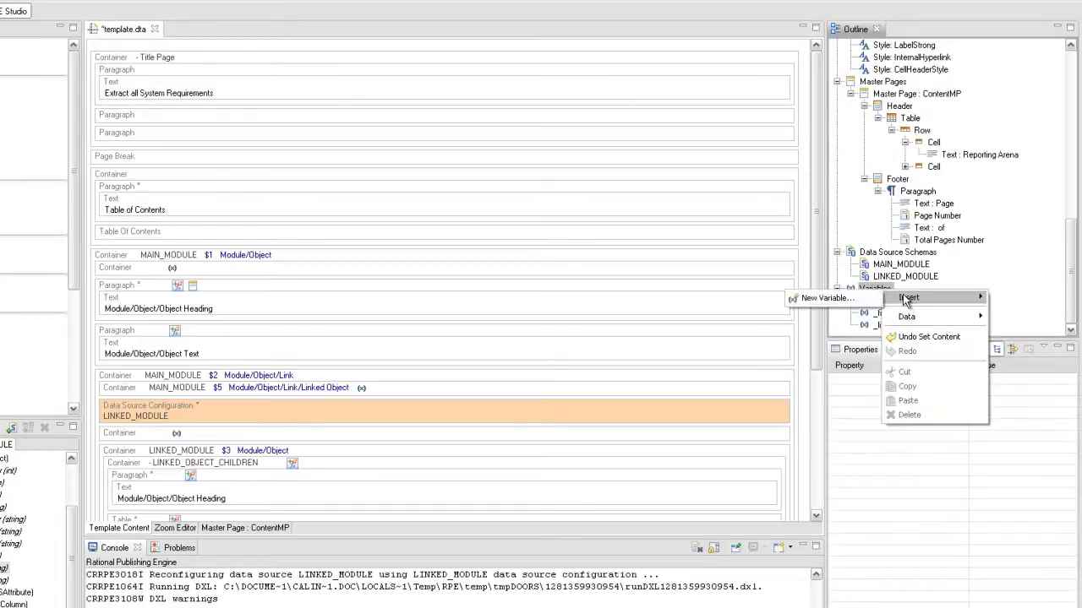
{"action": "left_click", "coordinate": [876, 299]}
{"action": "type", "text": "author"}
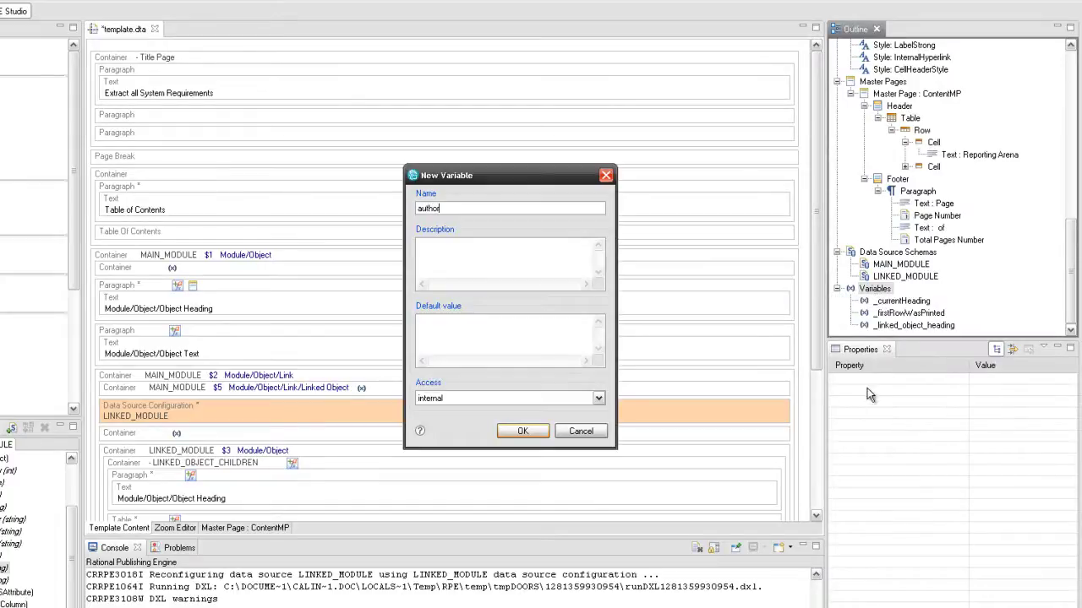
{"action": "left_click", "coordinate": [599, 398]}
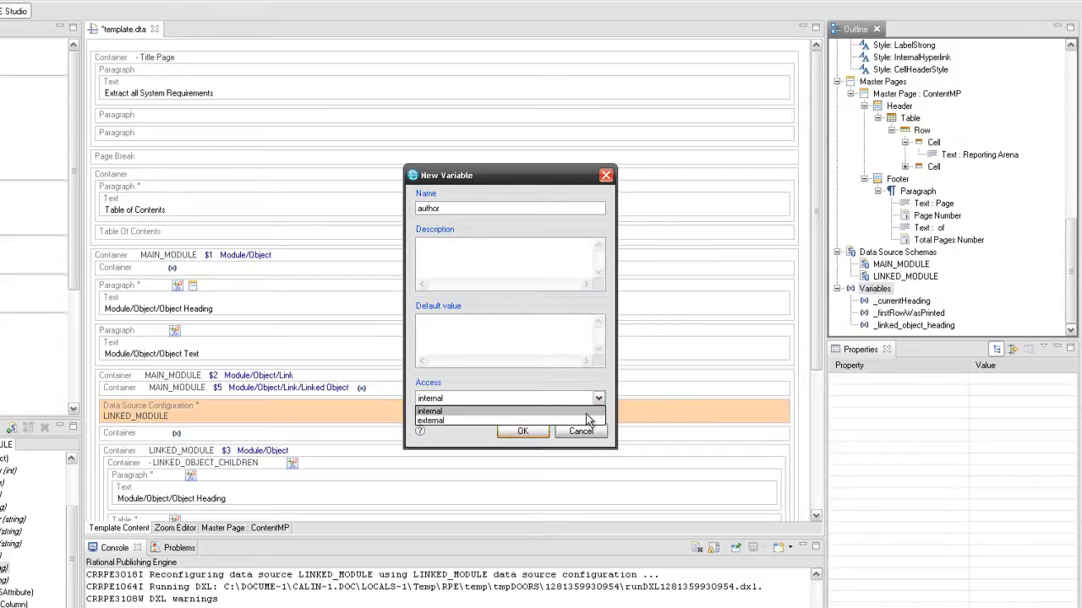
{"action": "left_click", "coordinate": [590, 420]}
{"action": "left_click", "coordinate": [524, 431]}
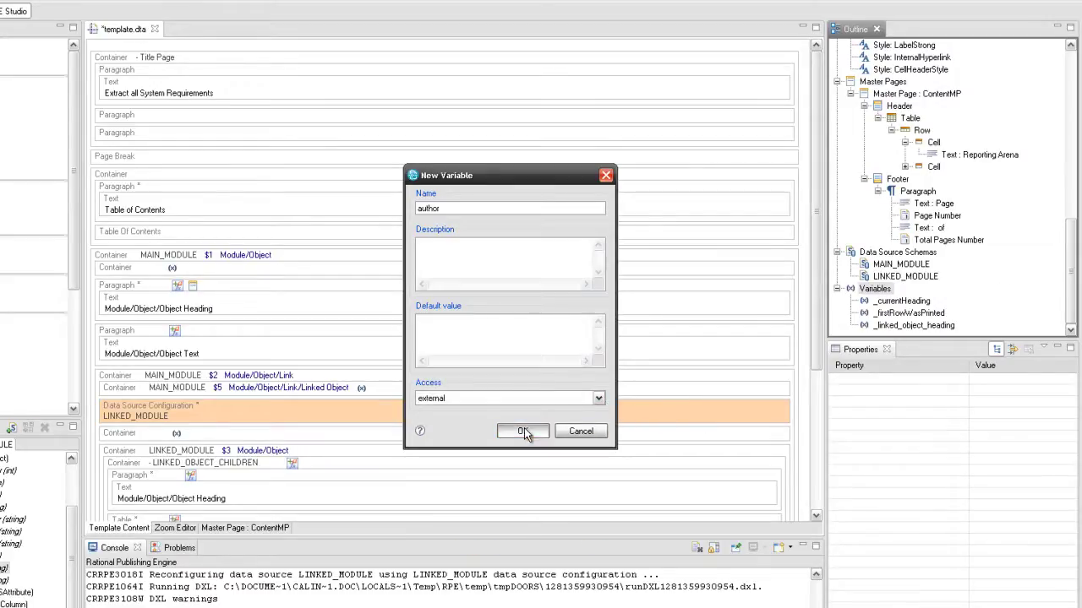
{"action": "left_click_drag", "start_coordinate": [1070, 143], "coordinate": [1056, 312]}
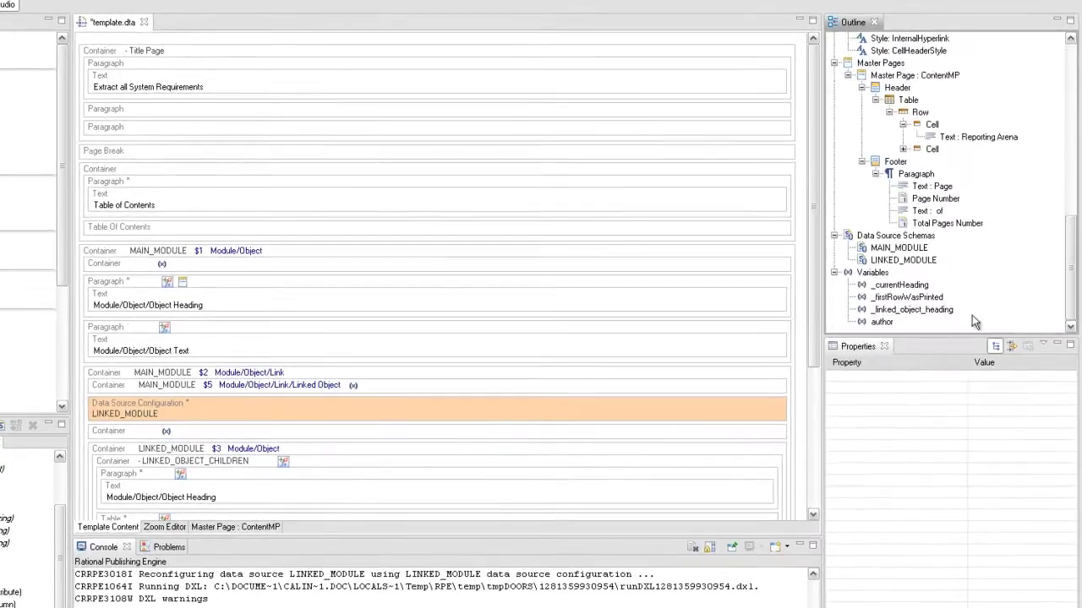
{"action": "left_click_drag", "start_coordinate": [881, 326], "coordinate": [244, 112]}
Insert a text element into the third paragraph of the "Title Page" container.
{"action": "right_click", "coordinate": [214, 156]}
{"action": "mouse_move", "coordinate": [278, 161]}
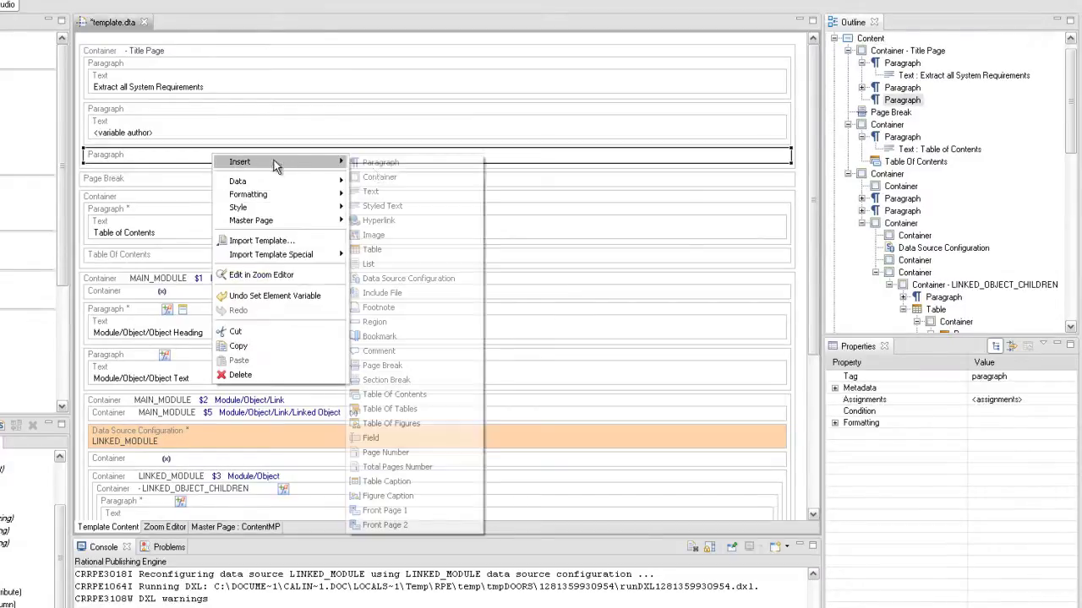
{"action": "left_click", "coordinate": [376, 192]}
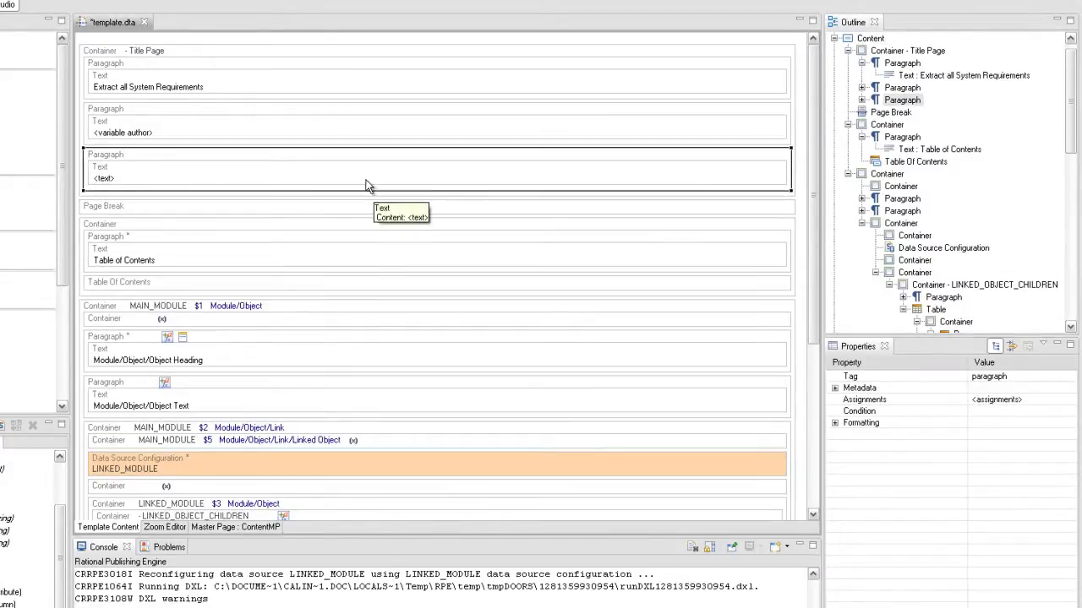
In the new text's script expression, define date as new java.util.Date() and formatter as new java.text.SimpleDateFormat("EEE, MMM d, yyyy").
{"action": "double_click", "coordinate": [362, 181]}
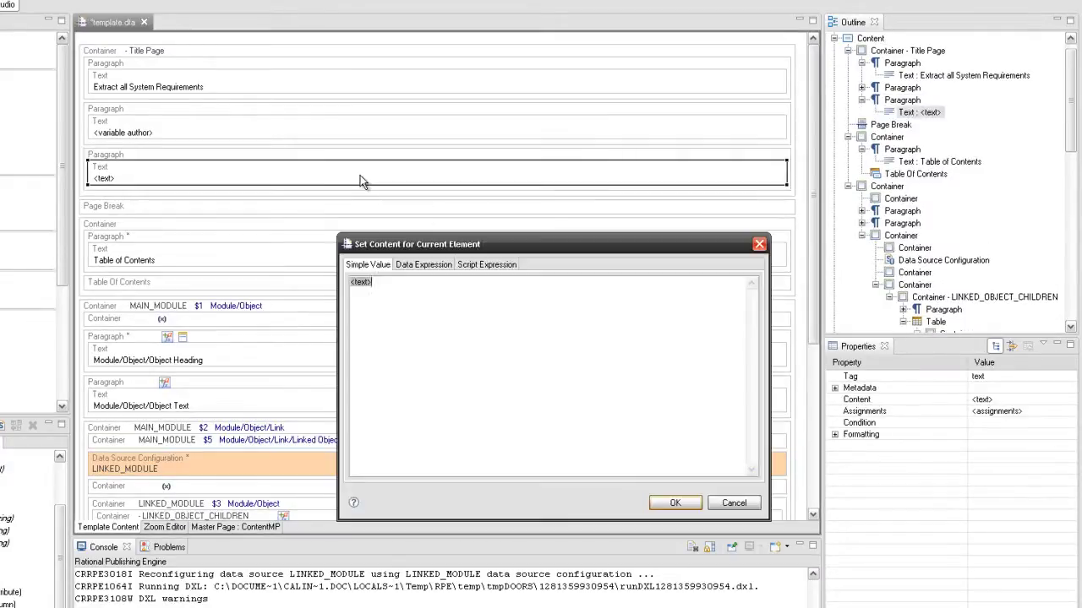
{"action": "left_click", "coordinate": [499, 264]}
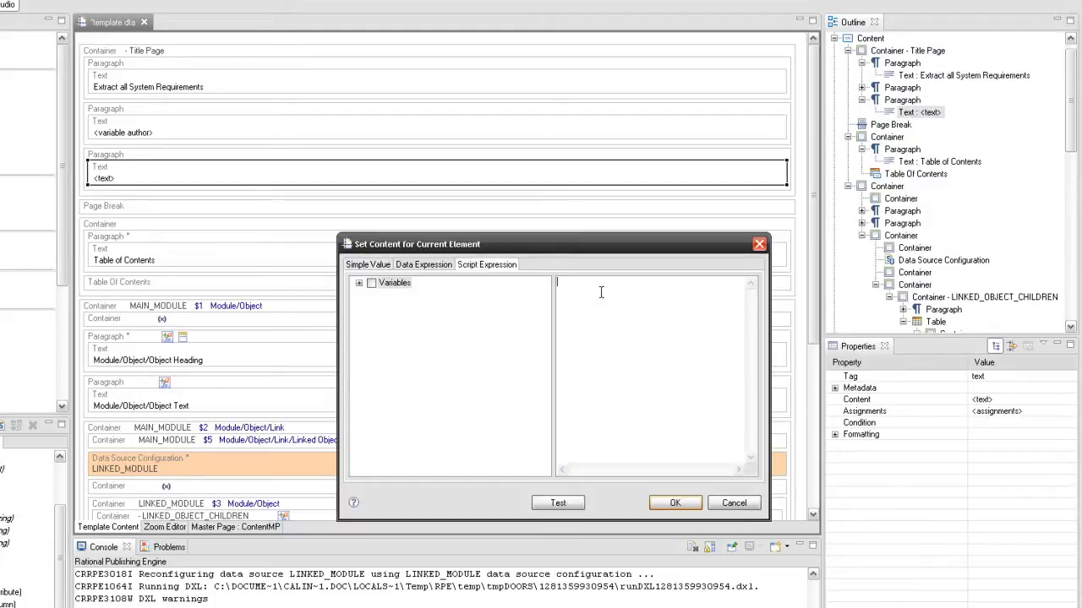
{"action": "type", "text": "var date = new java.util"}
{"action": "type", "text": "rma"}
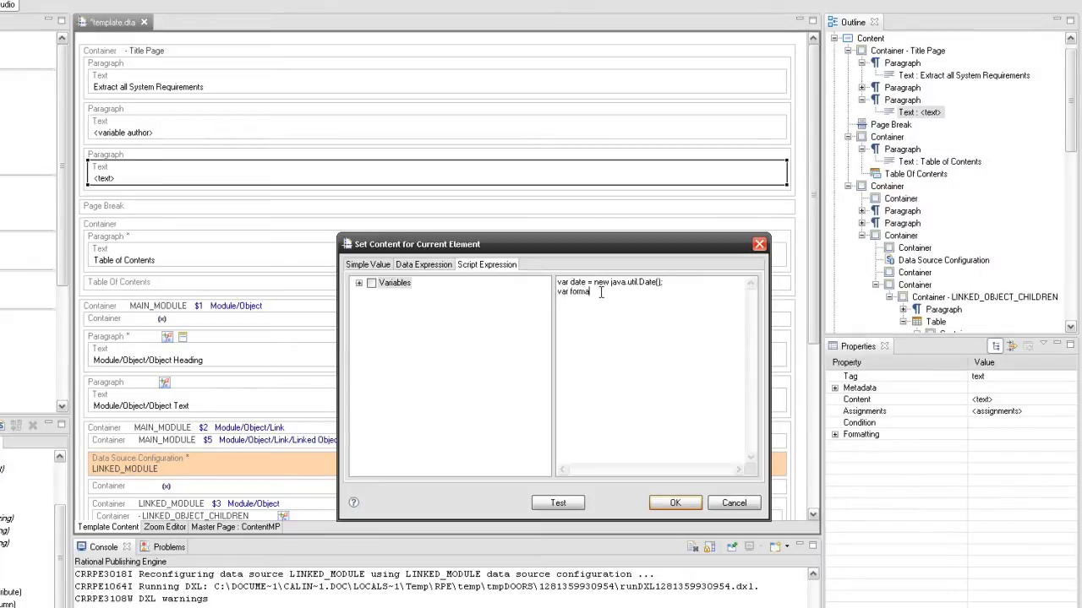
{"action": "type", "text": "tter = new java.text.SimpleDateFormat(\"EEE"}
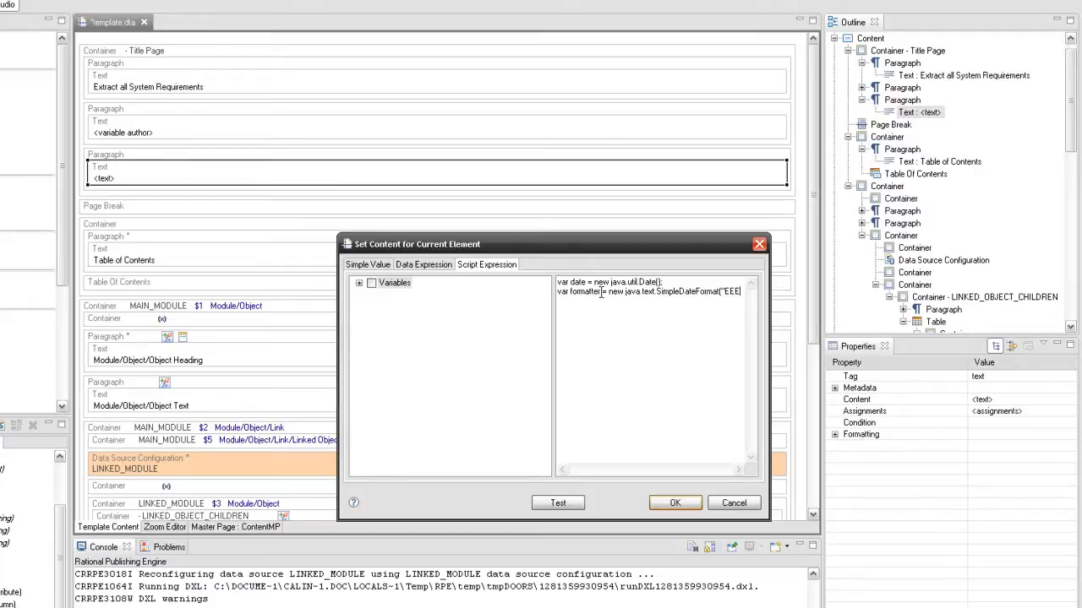
{"action": "type", "text": "MMM"}
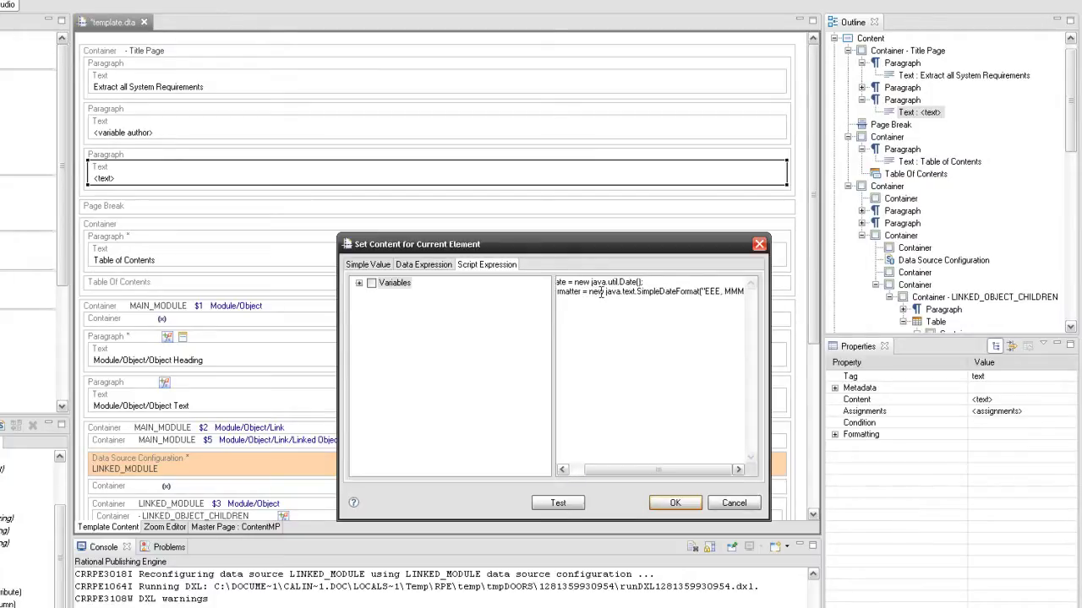
{"action": "type", "text": " d"}
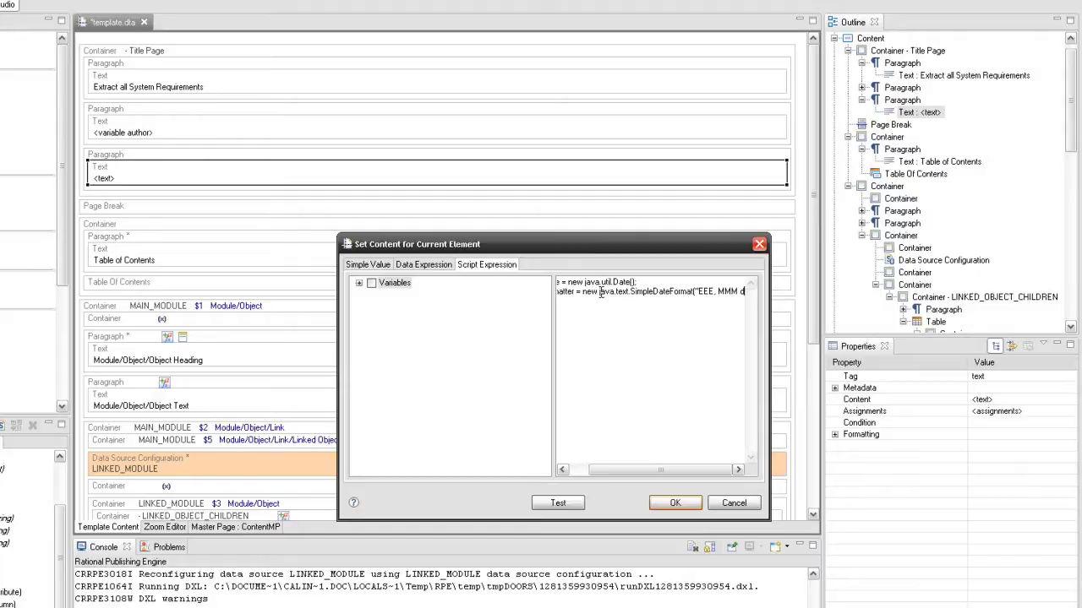
{"action": "type", "text": ","}
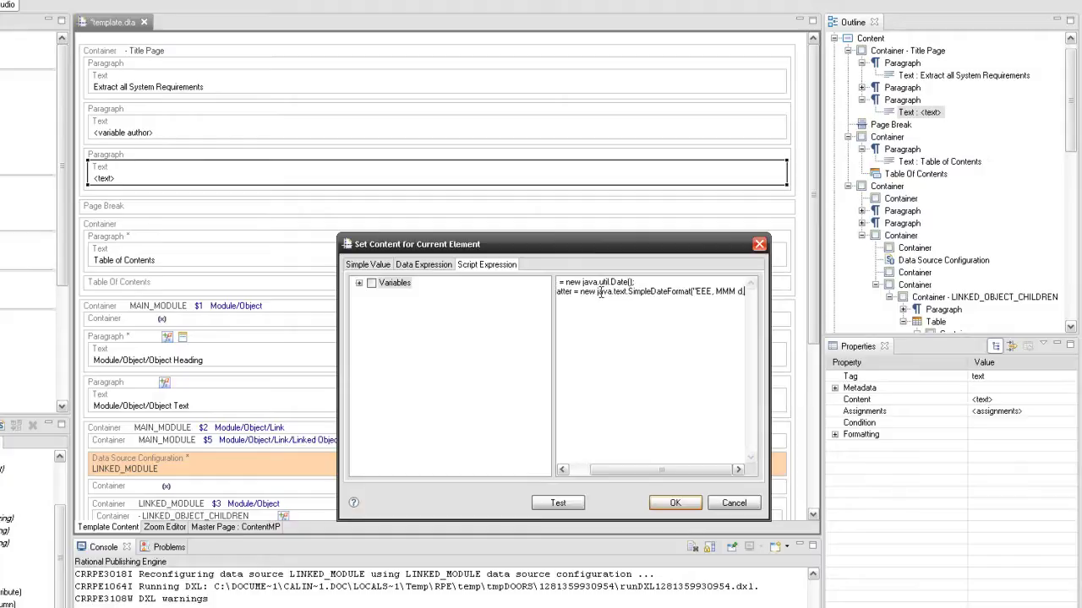
{"action": "type", "text": " yyyy\");"}
{"action": "key", "text": "Return"}
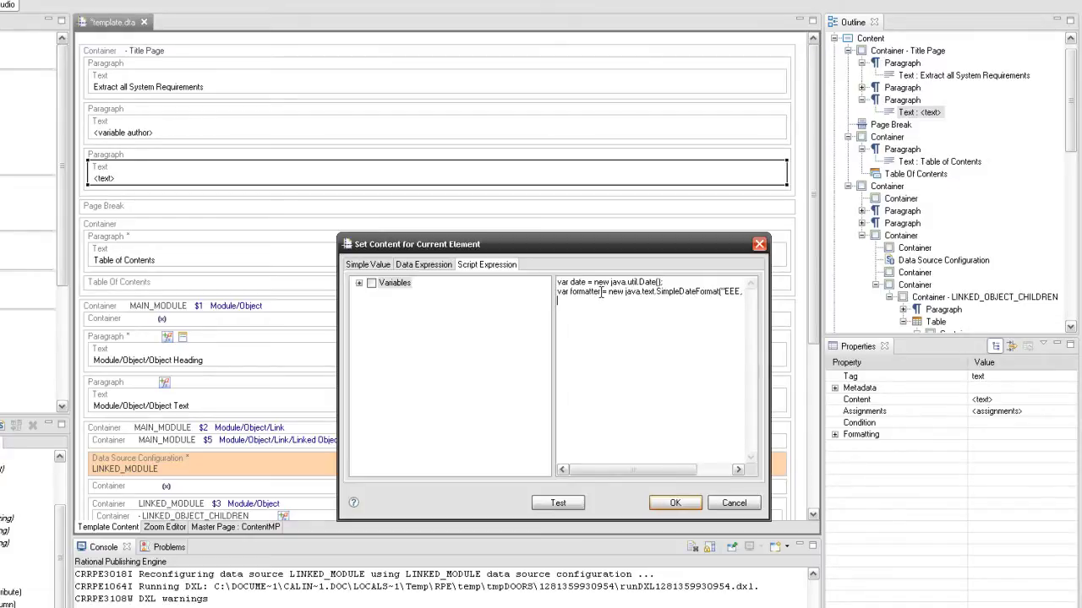
End the script with "formatter.format(date);" and apply it as the text's content.
{"action": "type", "text": "formatte"}
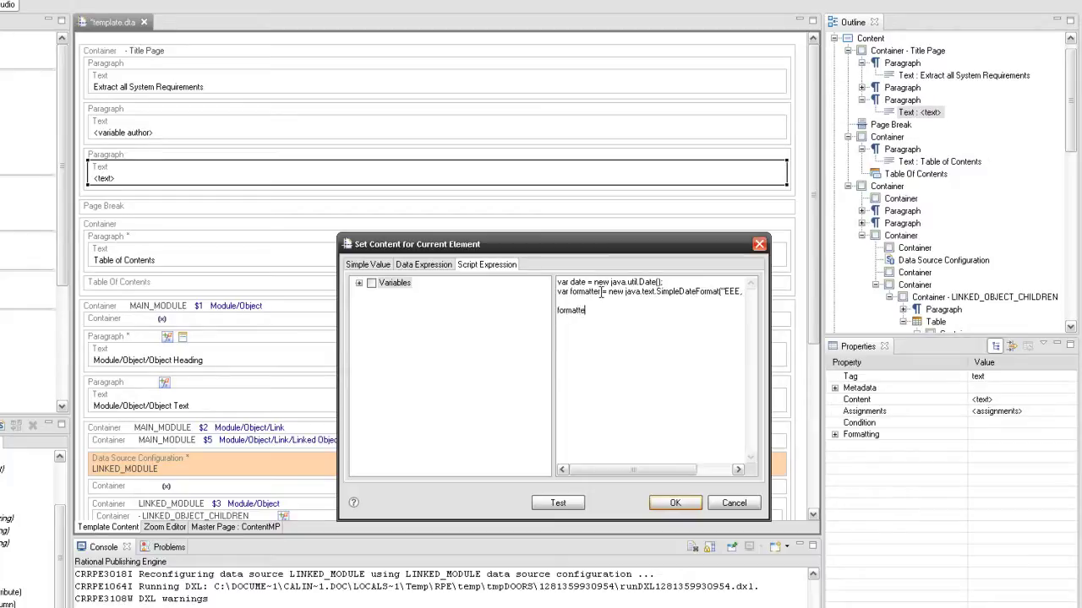
{"action": "type", "text": "r.format(date);"}
{"action": "left_click", "coordinate": [691, 503]}
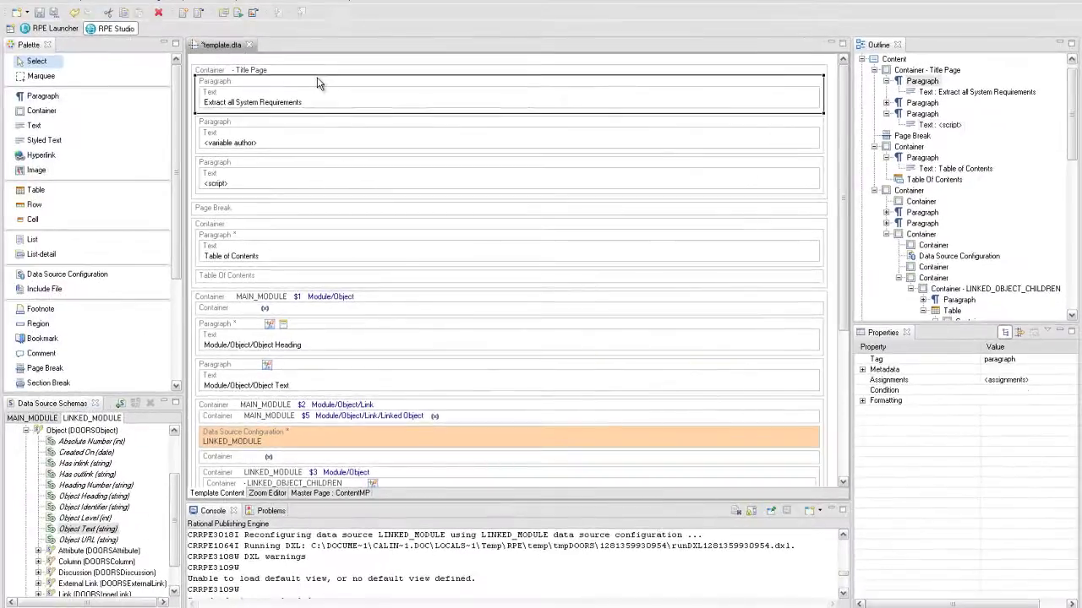
Apply a predefined style to the "Extract all System Requirements" paragraph.
{"action": "right_click", "coordinate": [318, 82]}
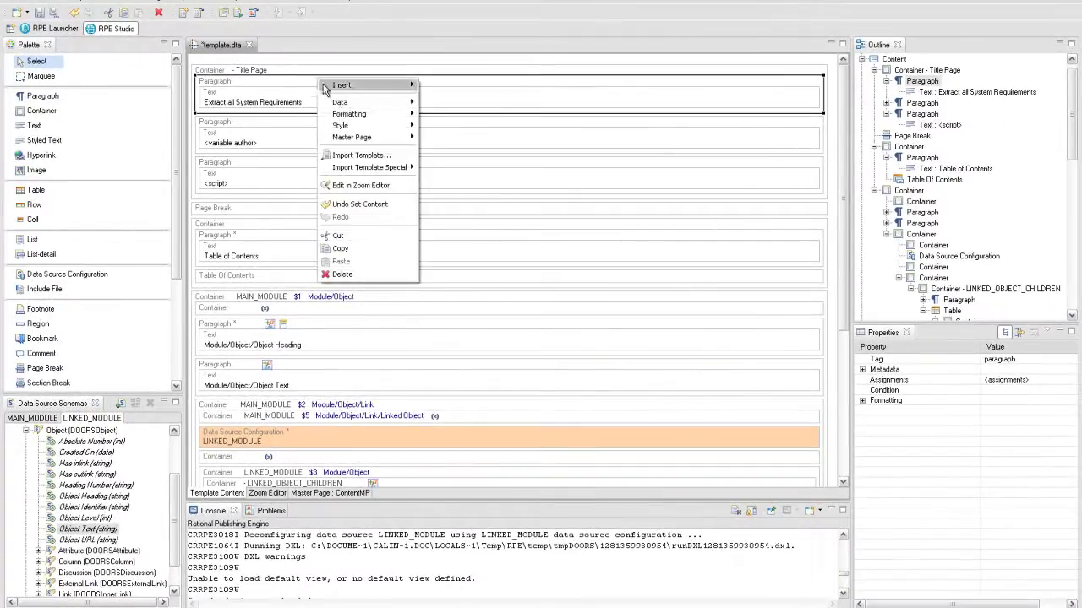
{"action": "mouse_move", "coordinate": [353, 127]}
{"action": "left_click", "coordinate": [431, 126]}
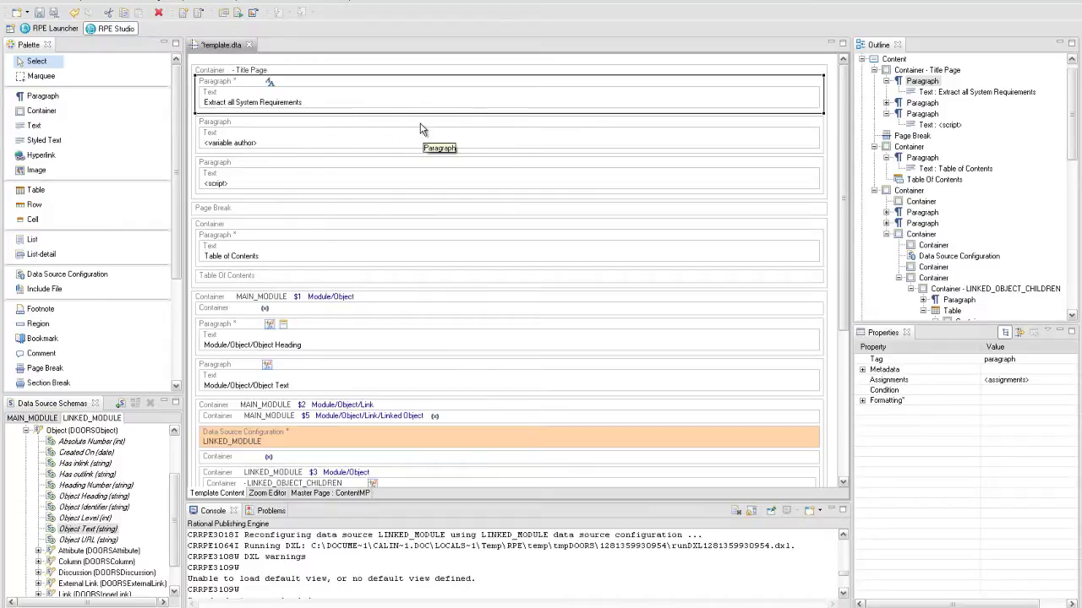
Set the before spacing of the "Extract all System Requirements" paragraph to 200.
{"action": "left_click", "coordinate": [862, 401]}
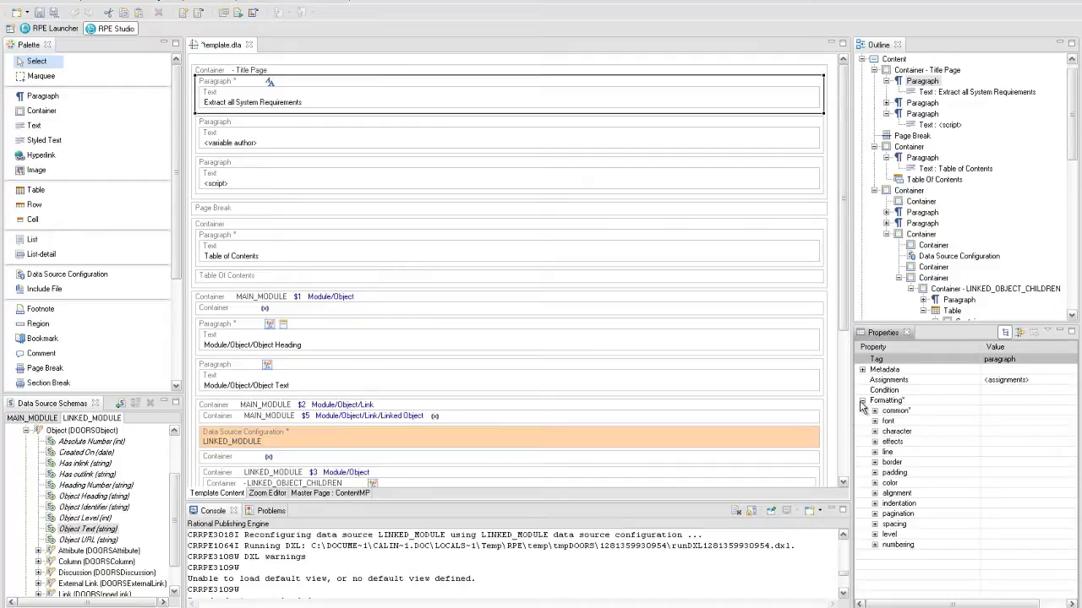
{"action": "left_click", "coordinate": [875, 524]}
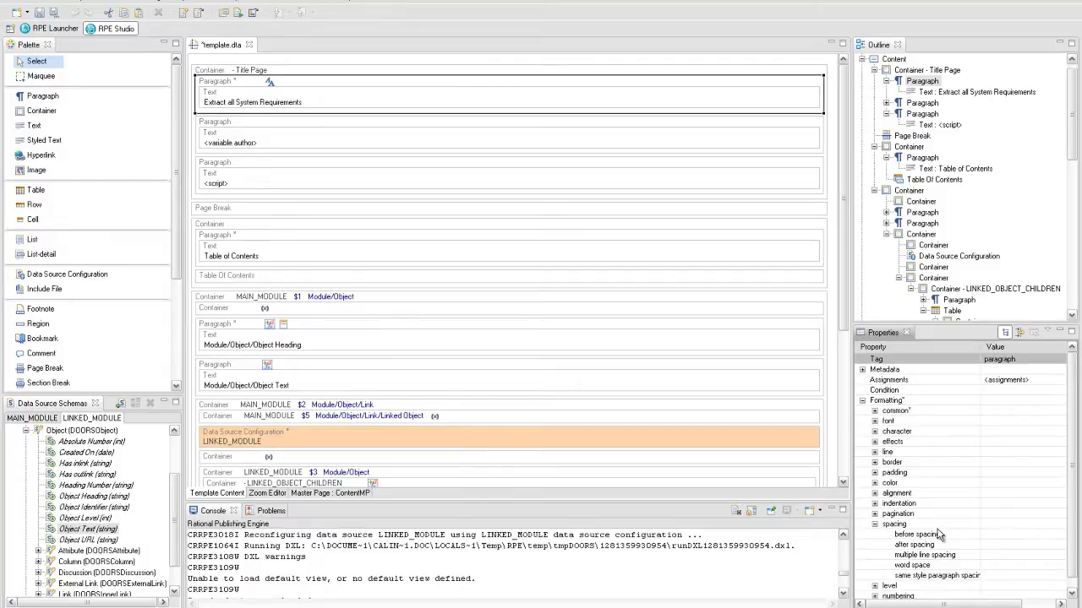
{"action": "left_click", "coordinate": [1001, 534]}
{"action": "type", "text": "20"}
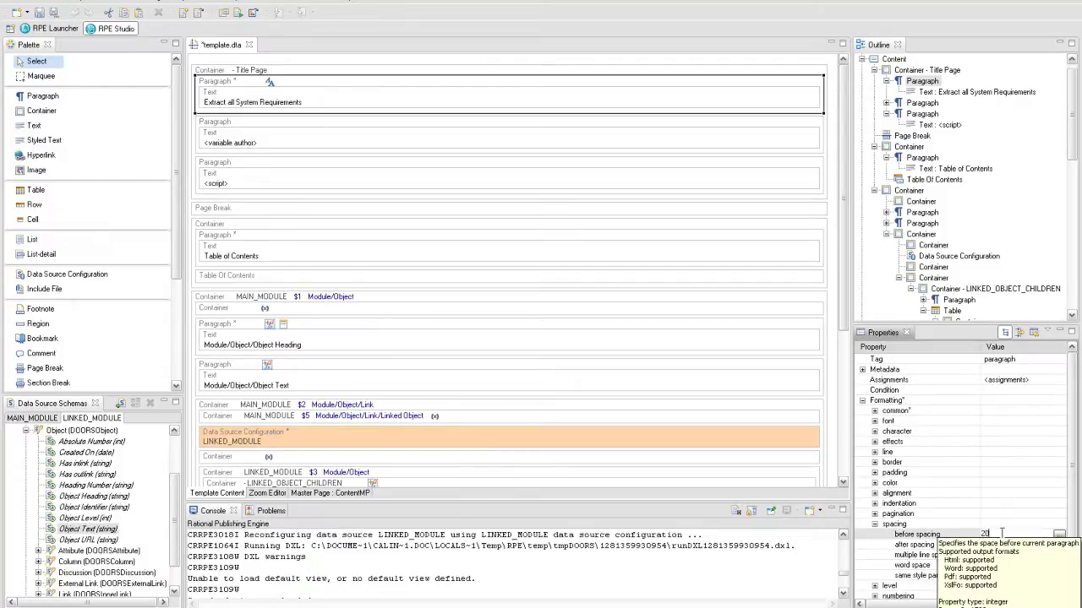
{"action": "type", "text": "0"}
{"action": "key", "text": "Return"}
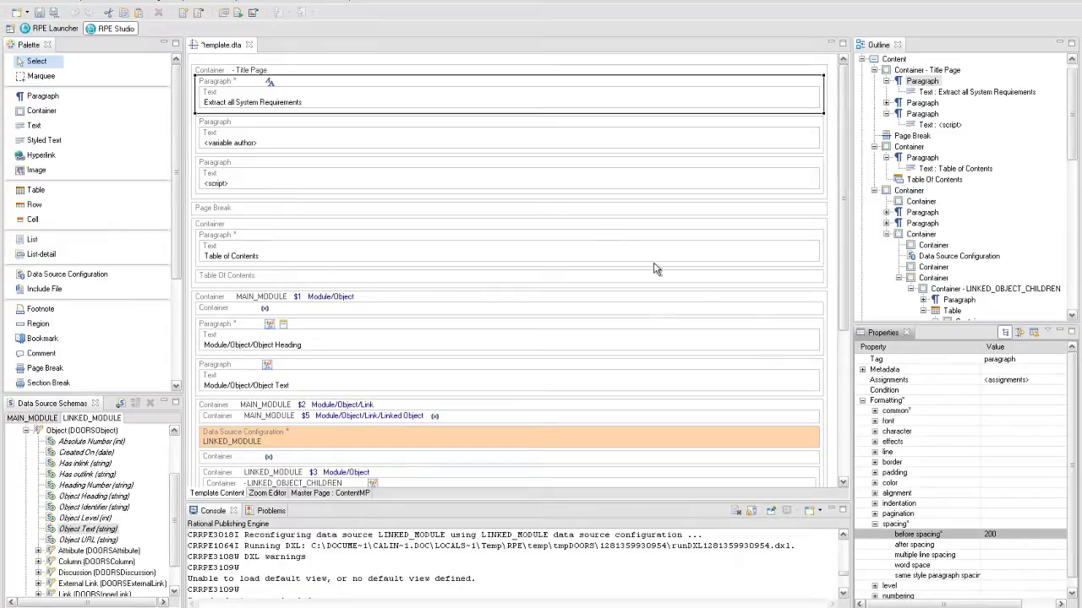
Set the before spacing of the title page's author variable paragraph to 50.
{"action": "left_click", "coordinate": [490, 129]}
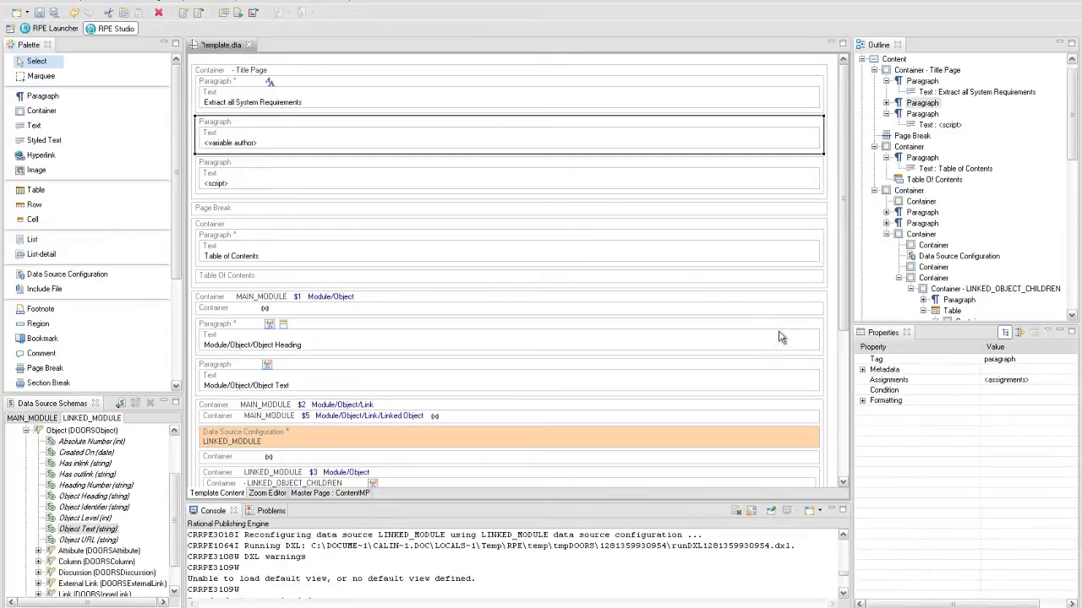
{"action": "left_click", "coordinate": [863, 401]}
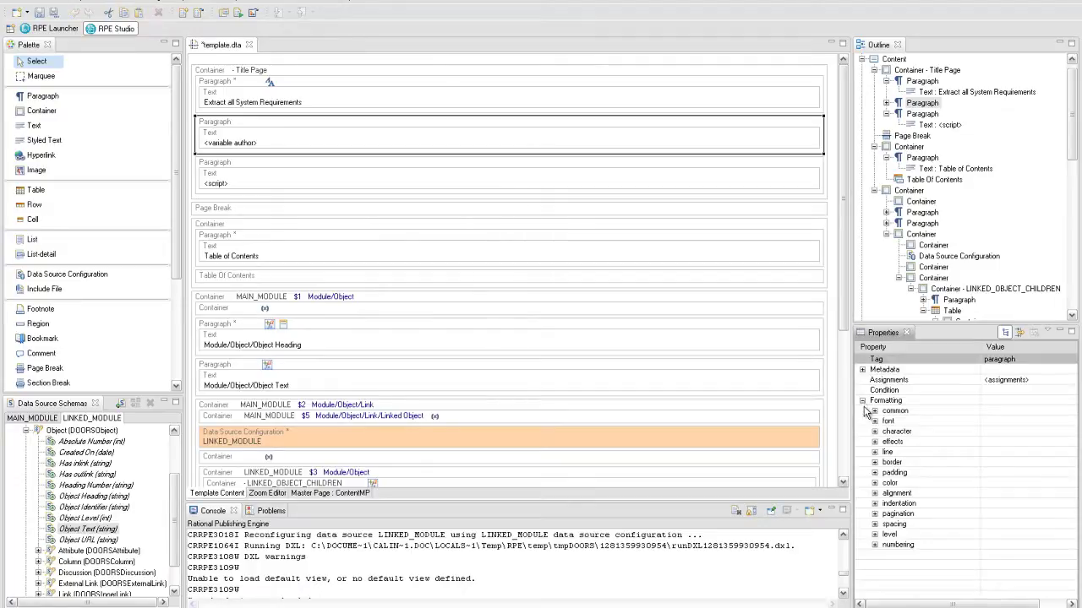
{"action": "left_click", "coordinate": [875, 525]}
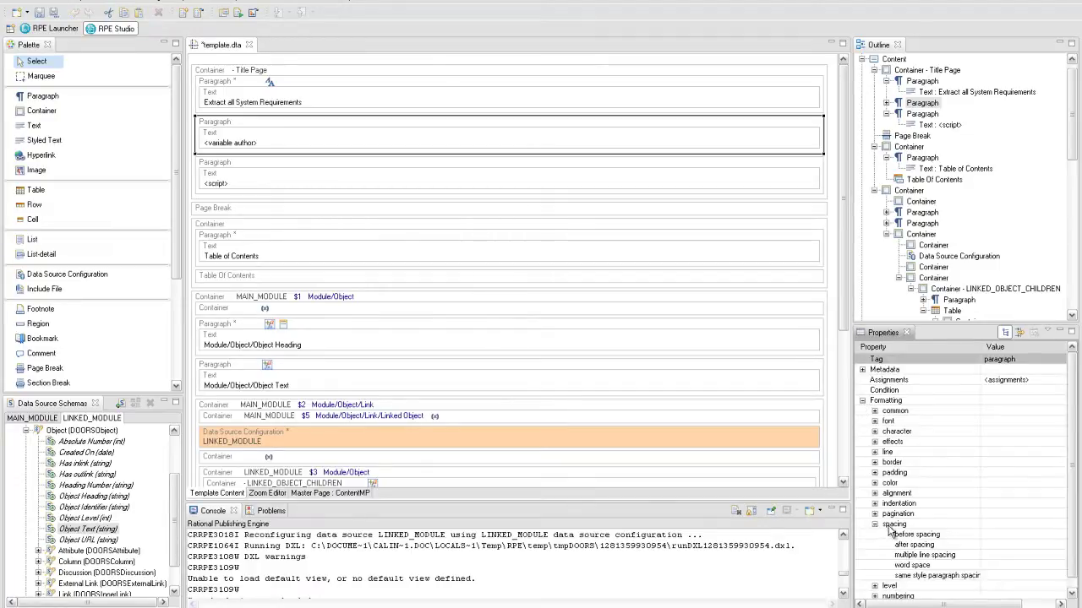
{"action": "left_click", "coordinate": [1006, 535]}
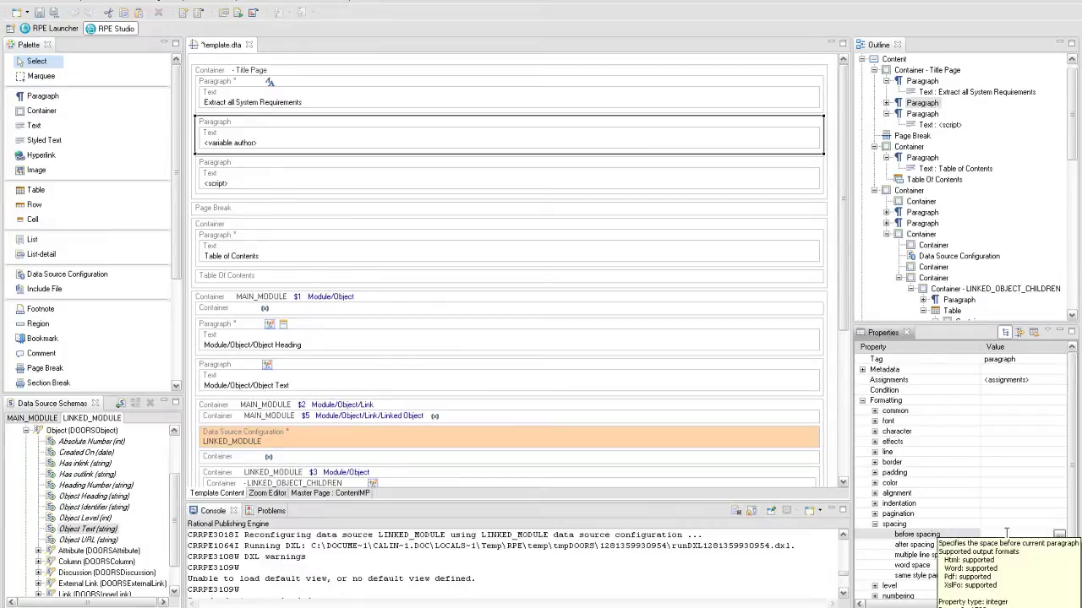
{"action": "key", "text": "Return"}
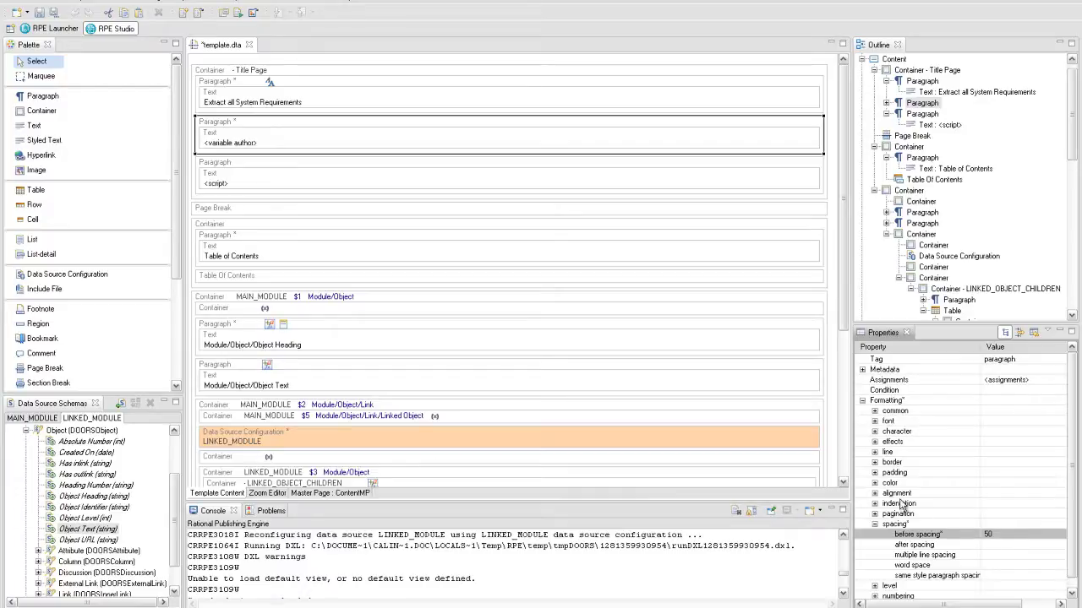
Set the paragraph alignment of the author variable paragraph to right.
{"action": "left_click", "coordinate": [875, 492]}
{"action": "left_click", "coordinate": [1056, 504]}
{"action": "left_click", "coordinate": [1059, 505]}
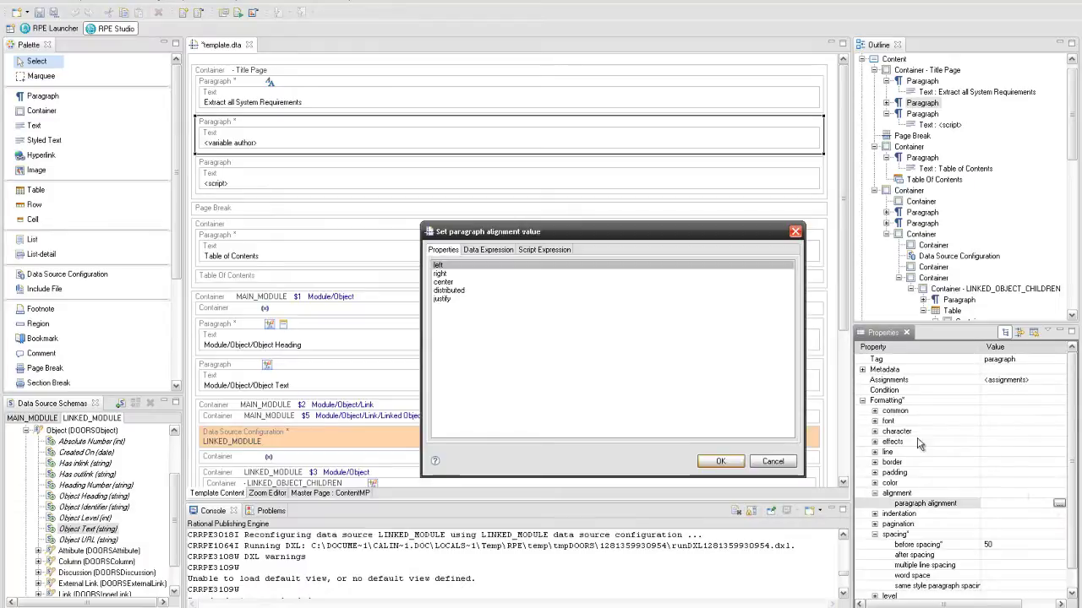
{"action": "left_click", "coordinate": [477, 274]}
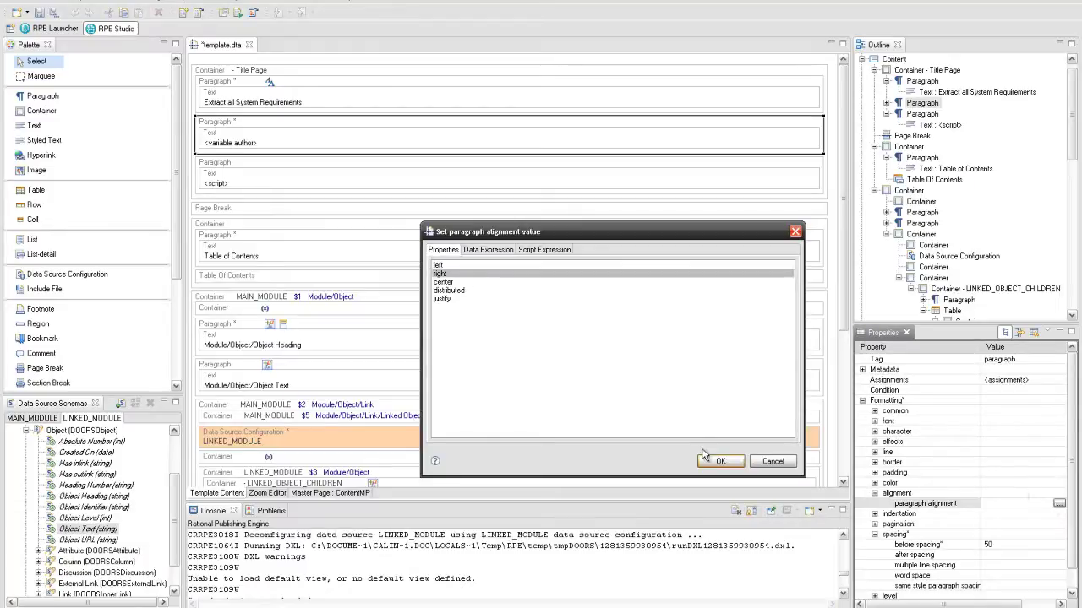
{"action": "left_click", "coordinate": [721, 461]}
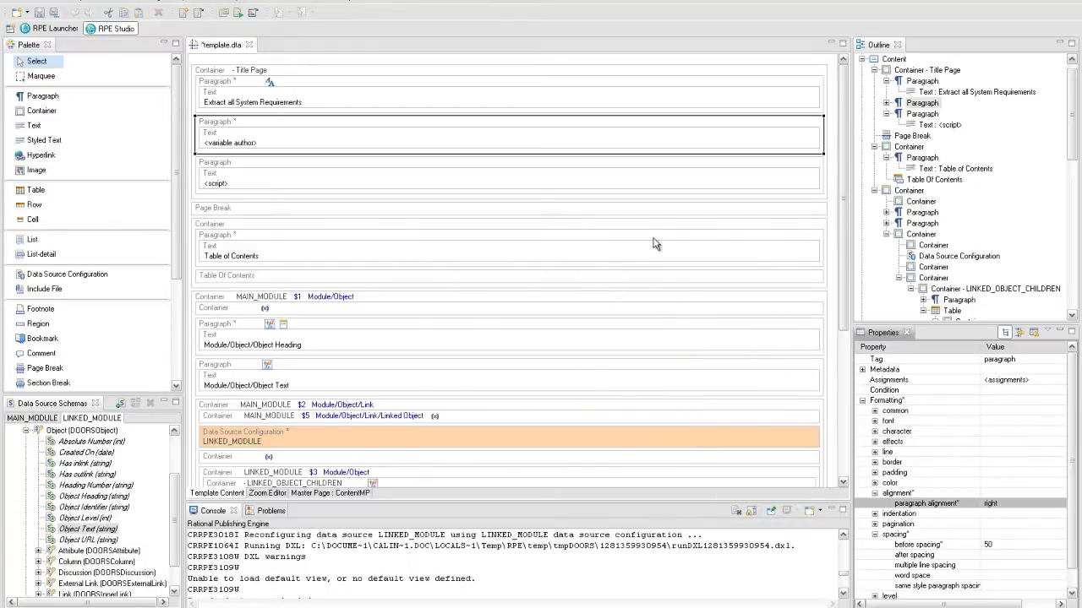
Set the paragraph alignment of the title page's script paragraph to right and save the template.
{"action": "left_click", "coordinate": [615, 171]}
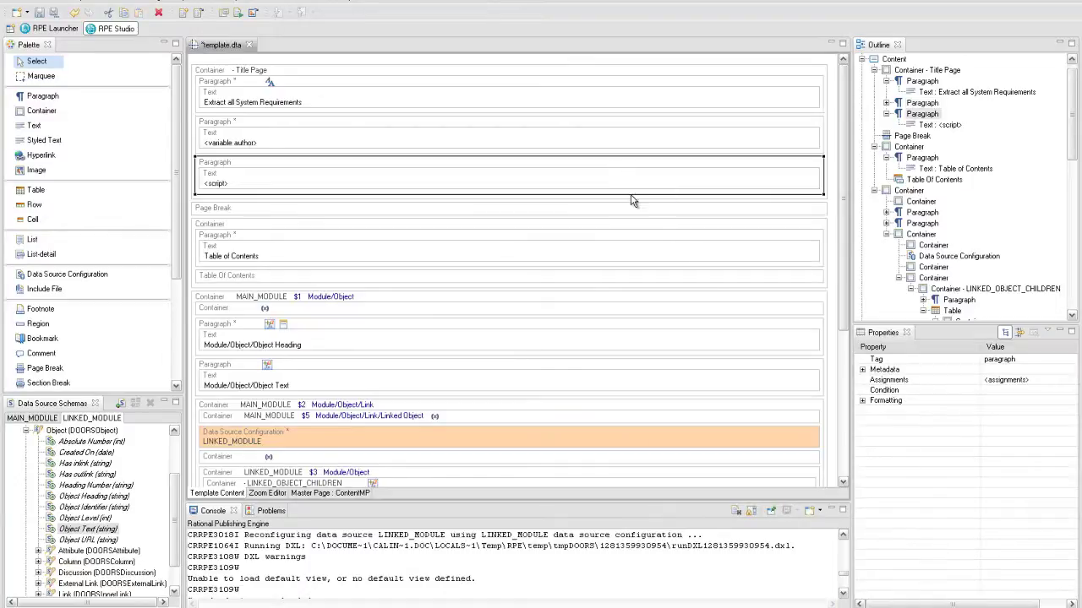
{"action": "left_click", "coordinate": [862, 400]}
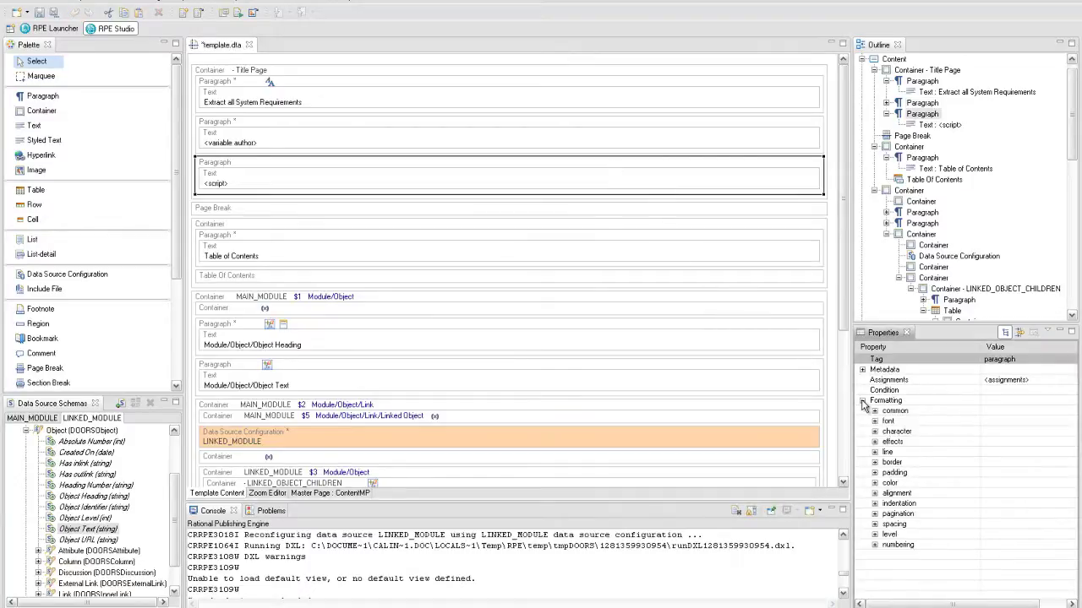
{"action": "left_click", "coordinate": [875, 492]}
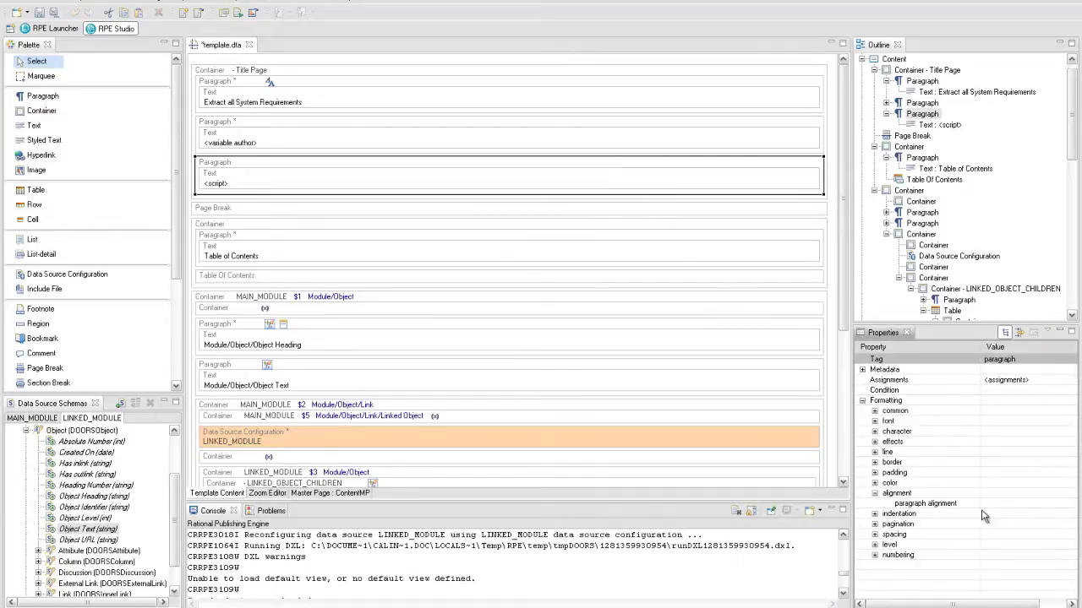
{"action": "left_click", "coordinate": [1015, 504]}
{"action": "left_click", "coordinate": [1070, 503]}
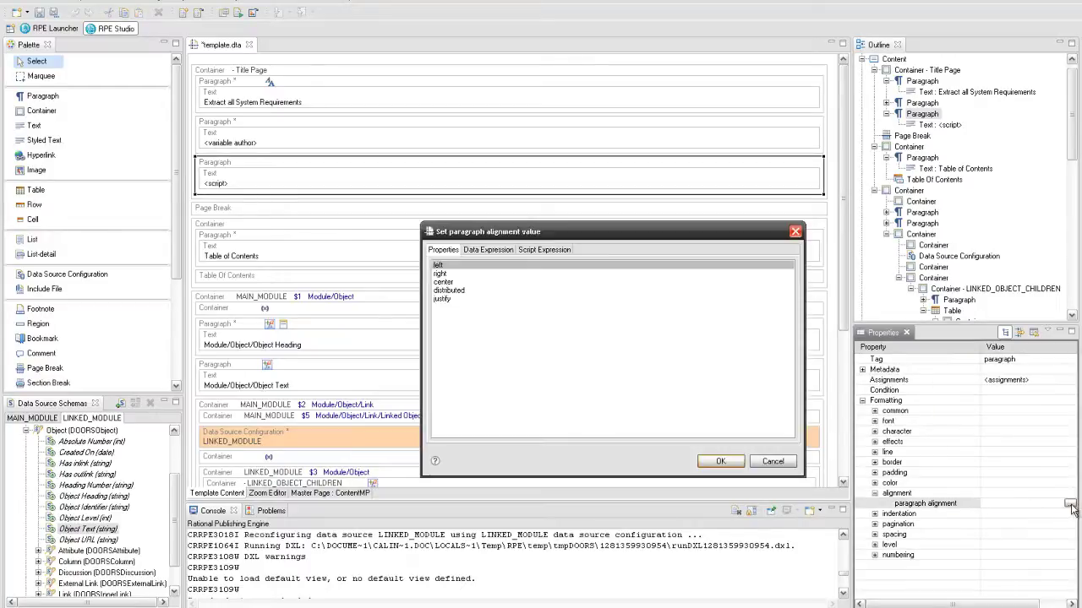
{"action": "left_click", "coordinate": [518, 274]}
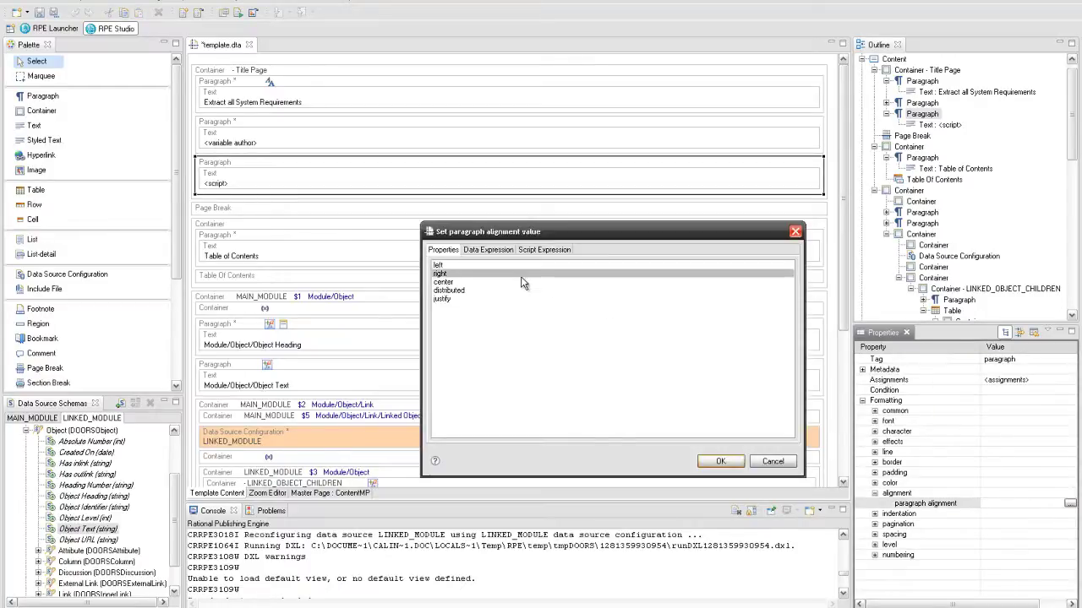
{"action": "left_click", "coordinate": [721, 462]}
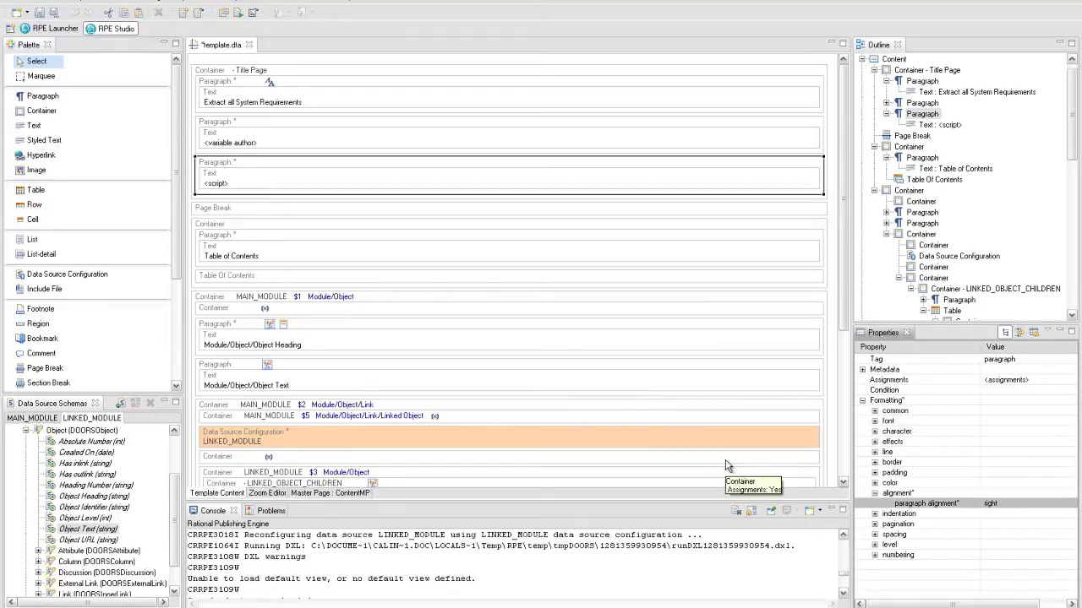
{"action": "left_click", "coordinate": [40, 13]}
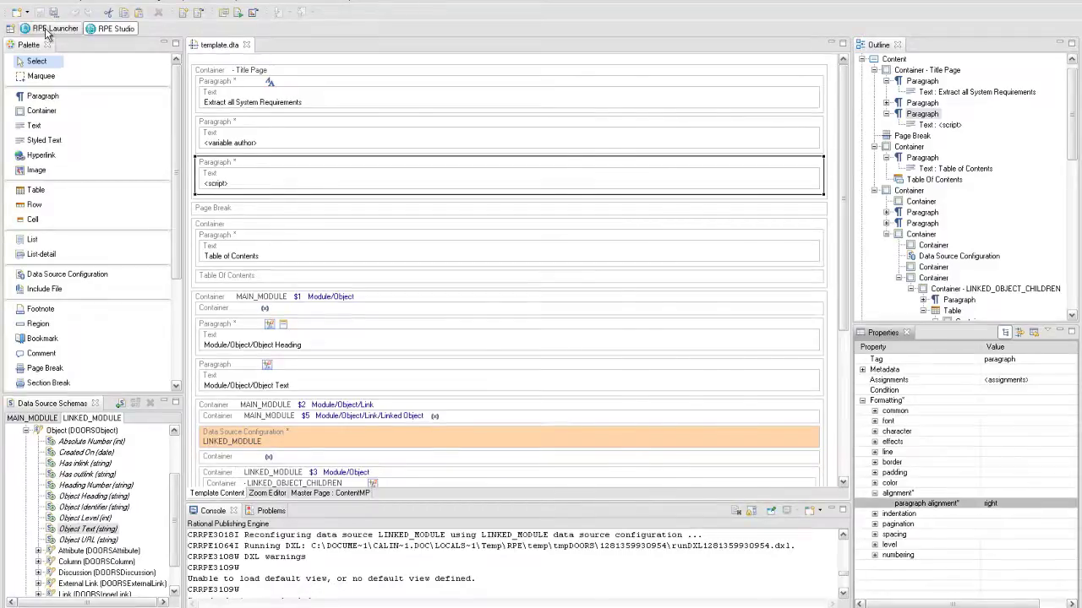
Switch to RPE Launcher and set the author variable's value to "Reporting Arena Team" in the document specification.
{"action": "left_click", "coordinate": [52, 29]}
{"action": "left_click", "coordinate": [154, 277]}
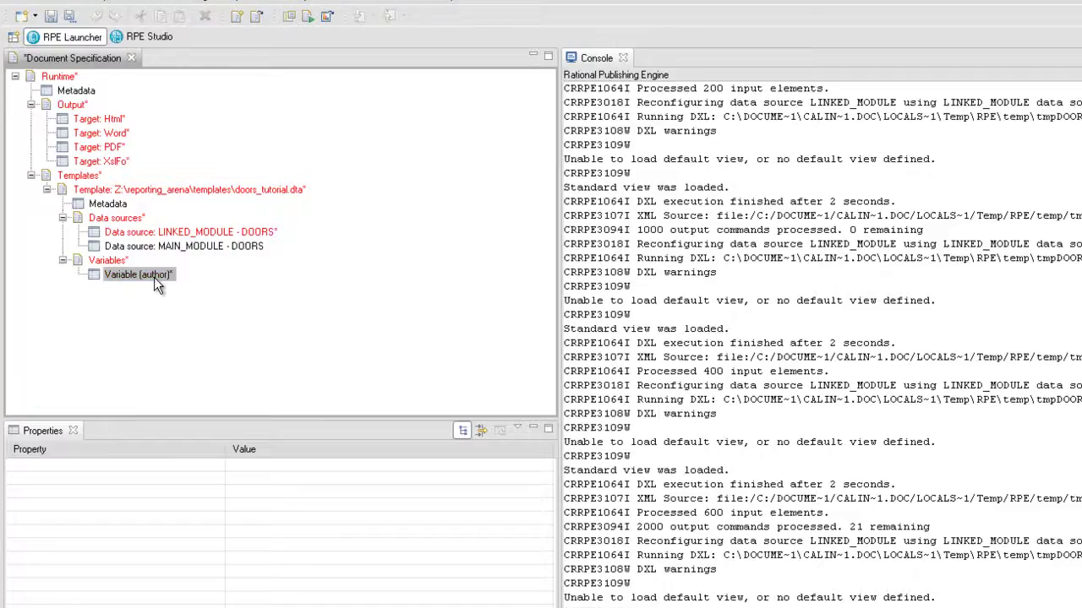
{"action": "left_click", "coordinate": [252, 531]}
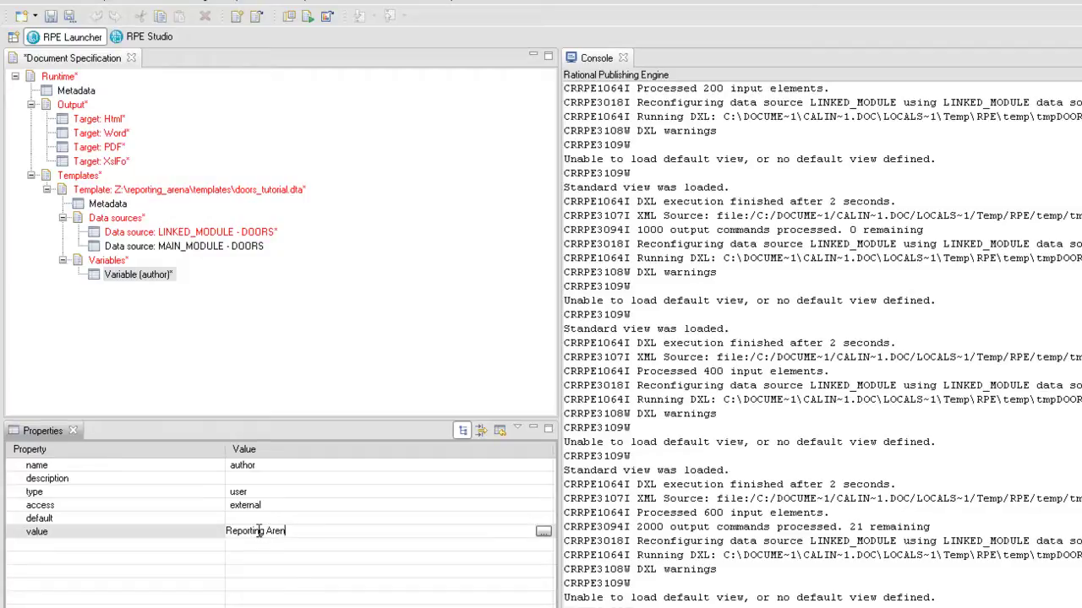
{"action": "key", "text": "Return"}
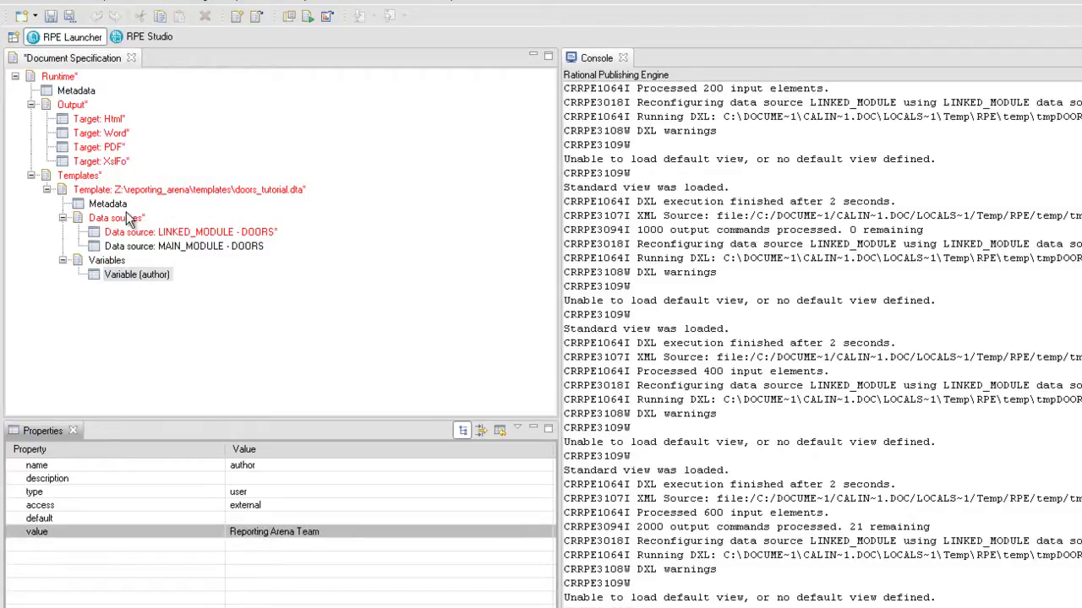
Configure the Word output target to use the stylesheet C:\Program Files\IBM\Rational\Publishing Engine\1.1.1.1\utils\word\rpe.dot.
{"action": "right_click", "coordinate": [102, 134]}
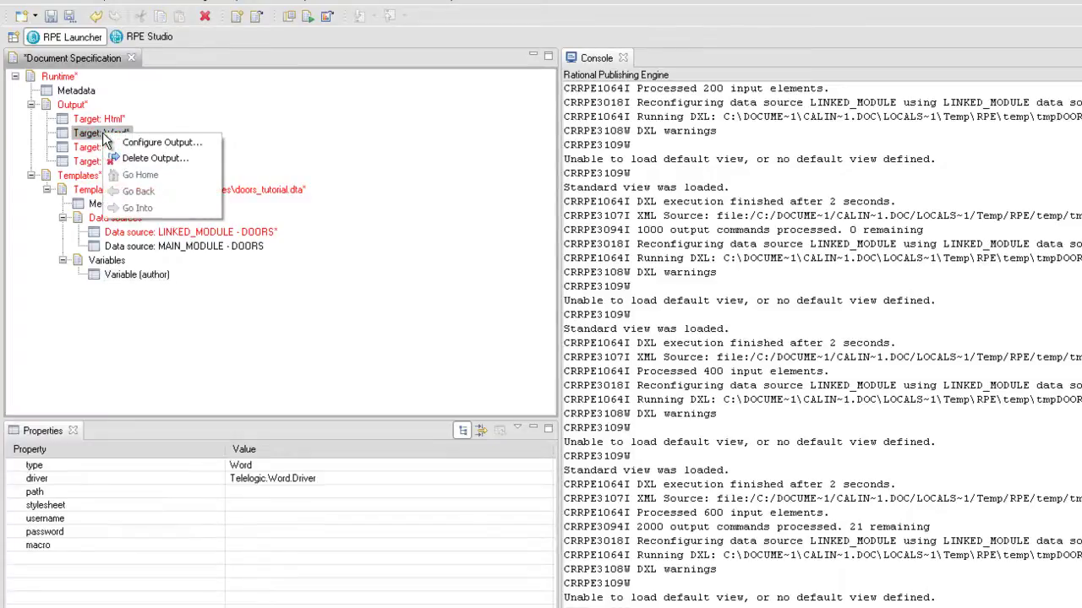
{"action": "left_click", "coordinate": [107, 142]}
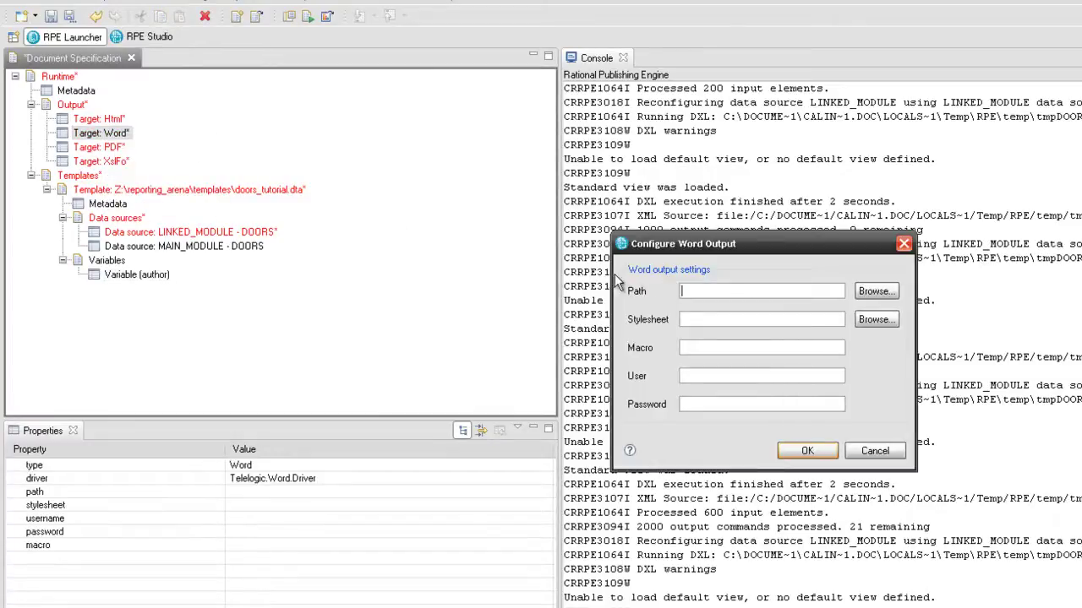
{"action": "left_click", "coordinate": [864, 321]}
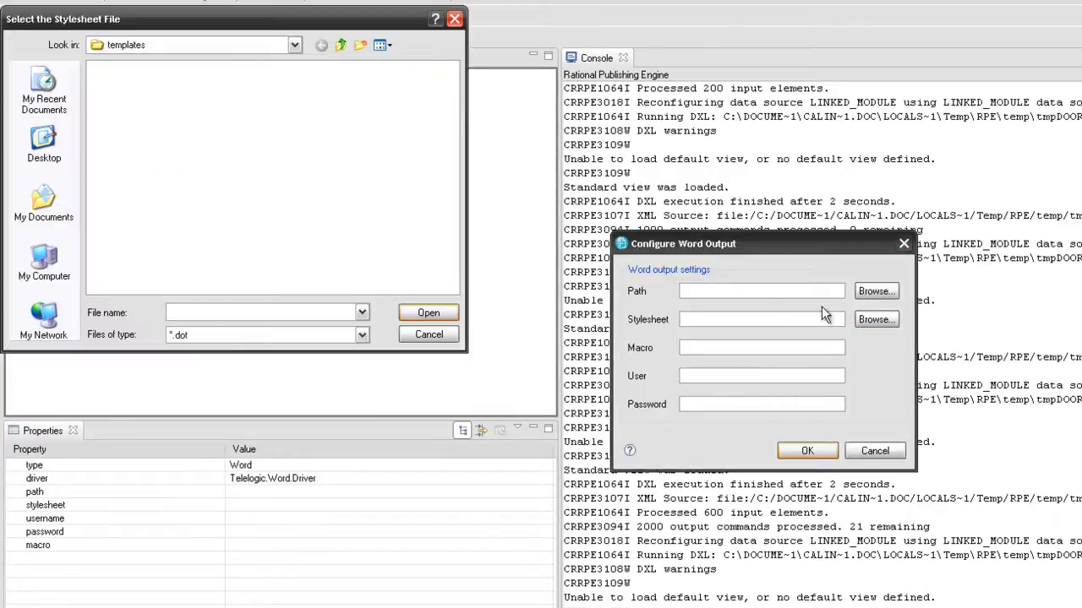
{"action": "left_click", "coordinate": [60, 256]}
{"action": "double_click", "coordinate": [125, 69]}
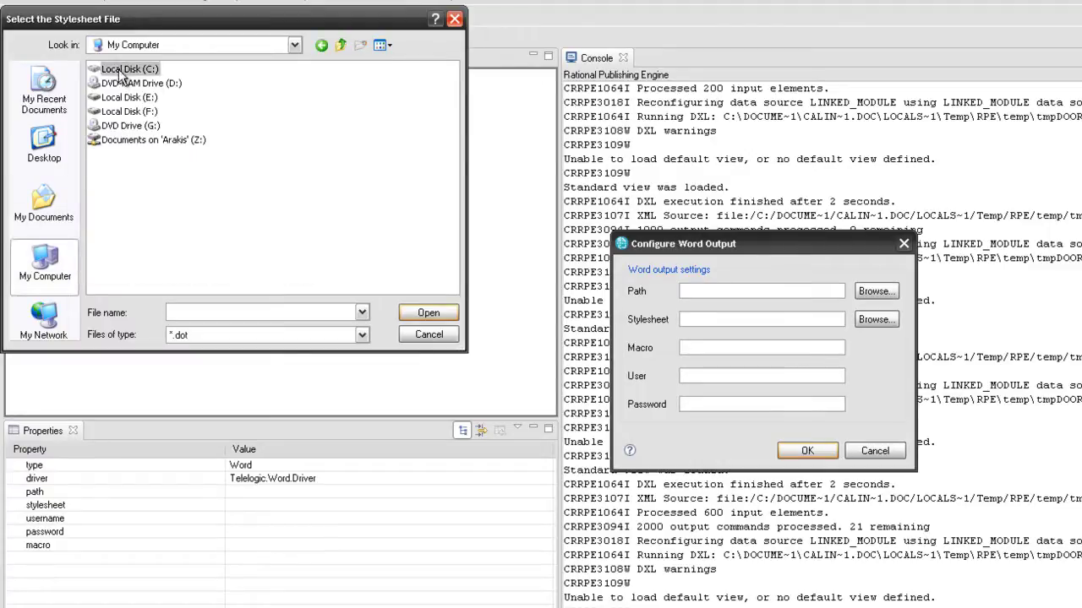
{"action": "double_click", "coordinate": [110, 116]}
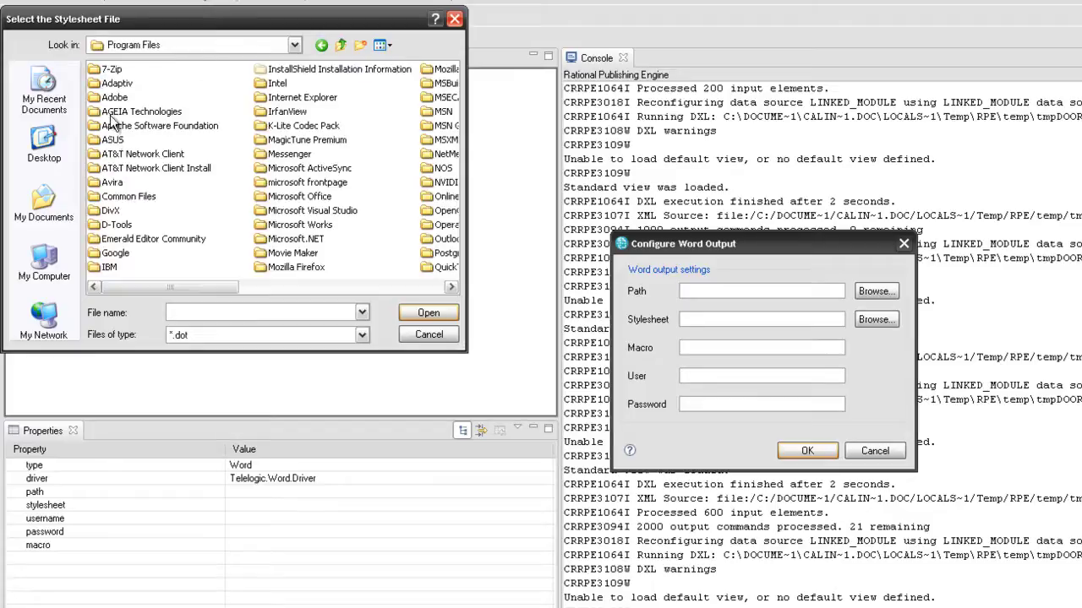
{"action": "double_click", "coordinate": [106, 269]}
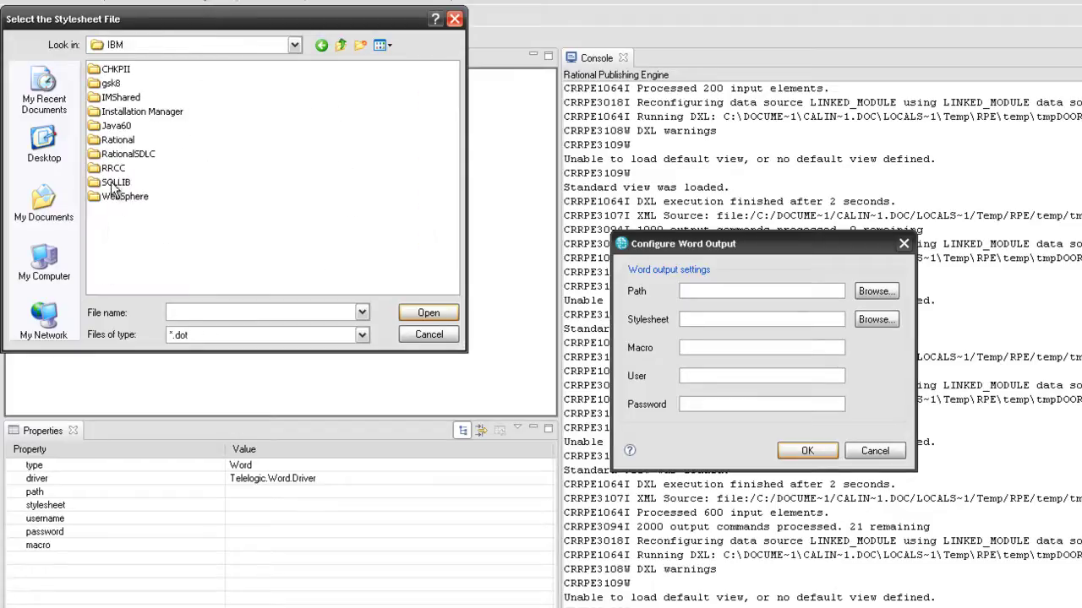
{"action": "double_click", "coordinate": [115, 140]}
{"action": "double_click", "coordinate": [110, 98]}
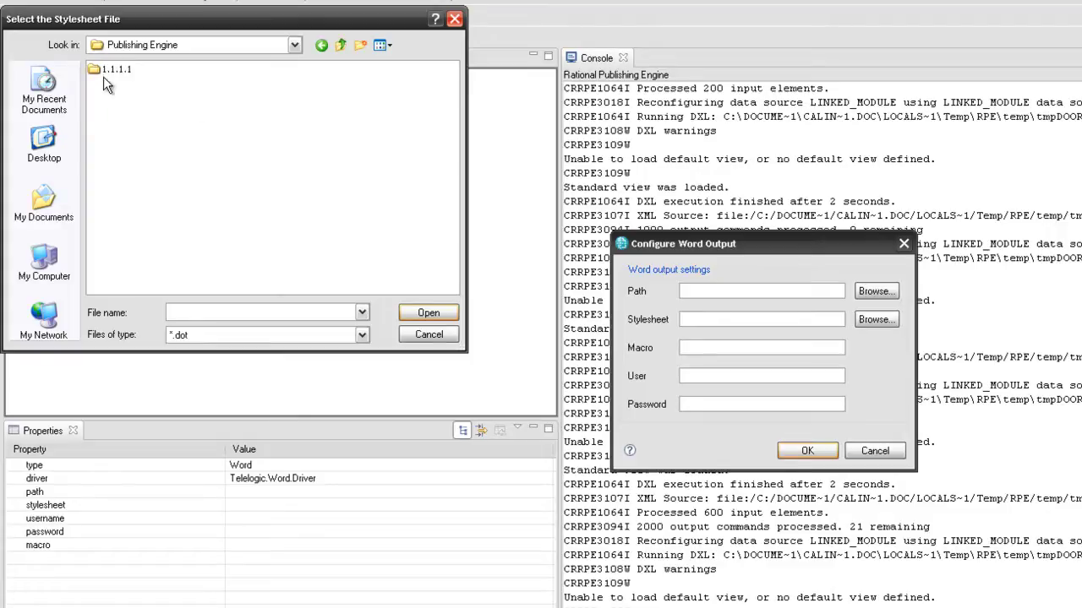
{"action": "double_click", "coordinate": [107, 71]}
{"action": "double_click", "coordinate": [108, 211]}
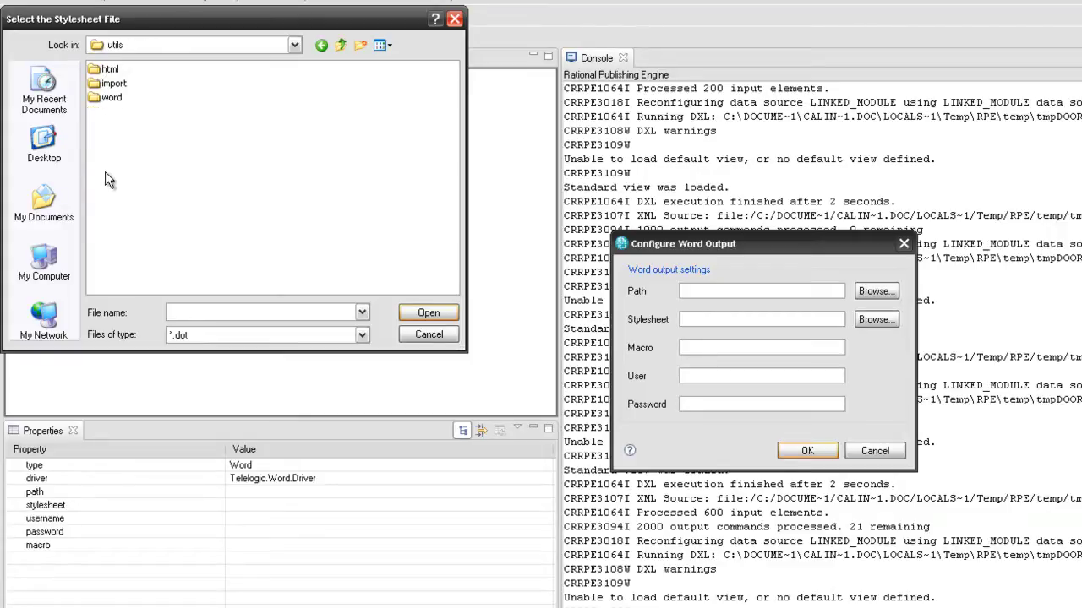
{"action": "double_click", "coordinate": [109, 97]}
{"action": "double_click", "coordinate": [114, 70]}
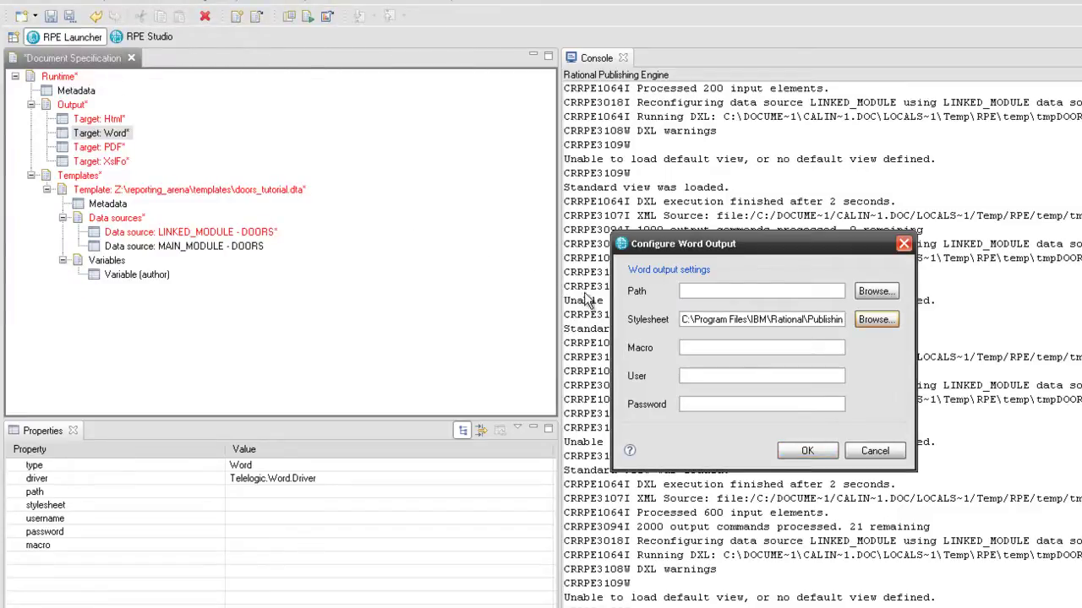
Set the Word output's macro to peUpdateFields and apply the output settings.
{"action": "left_click", "coordinate": [687, 347]}
{"action": "type", "text": "peUpdateFields"}
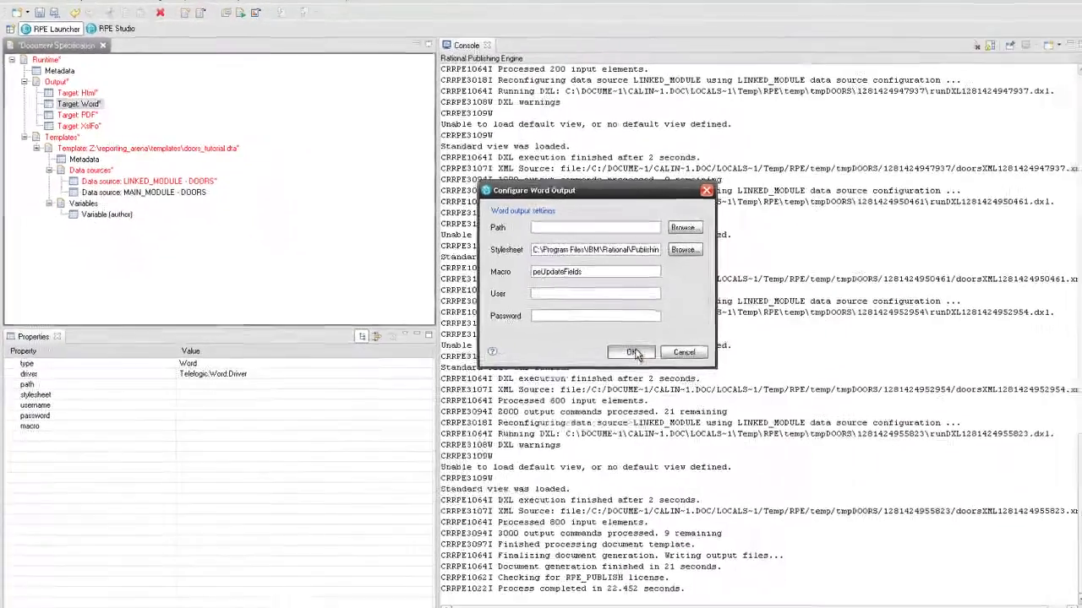
{"action": "left_click", "coordinate": [807, 451]}
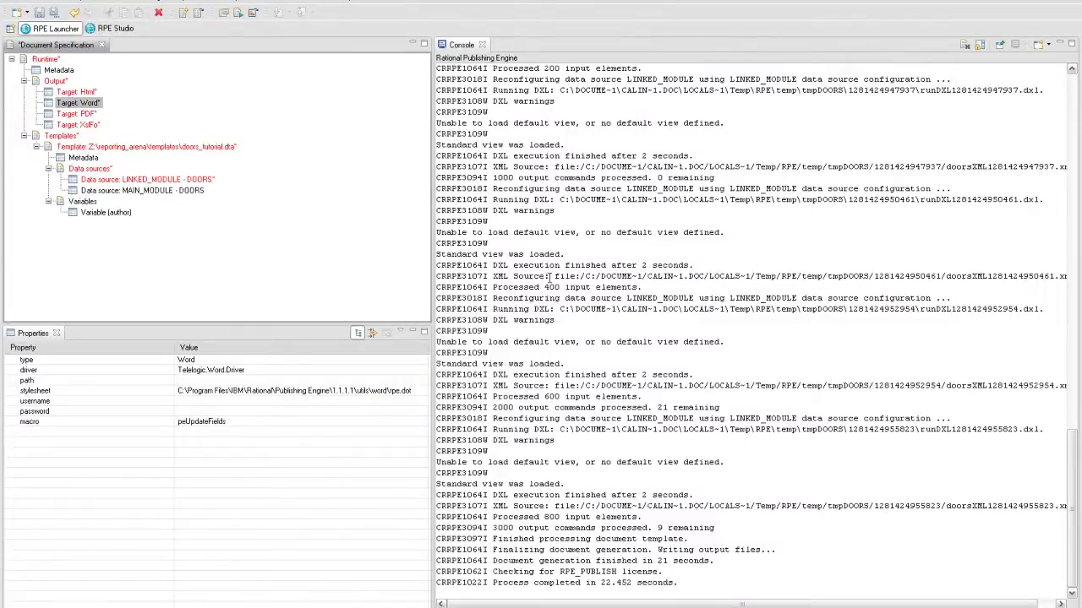
Generate the document despite the unconfigured data sources, and review the Word output's title page, table of contents and requirements section.
{"action": "left_click", "coordinate": [238, 13]}
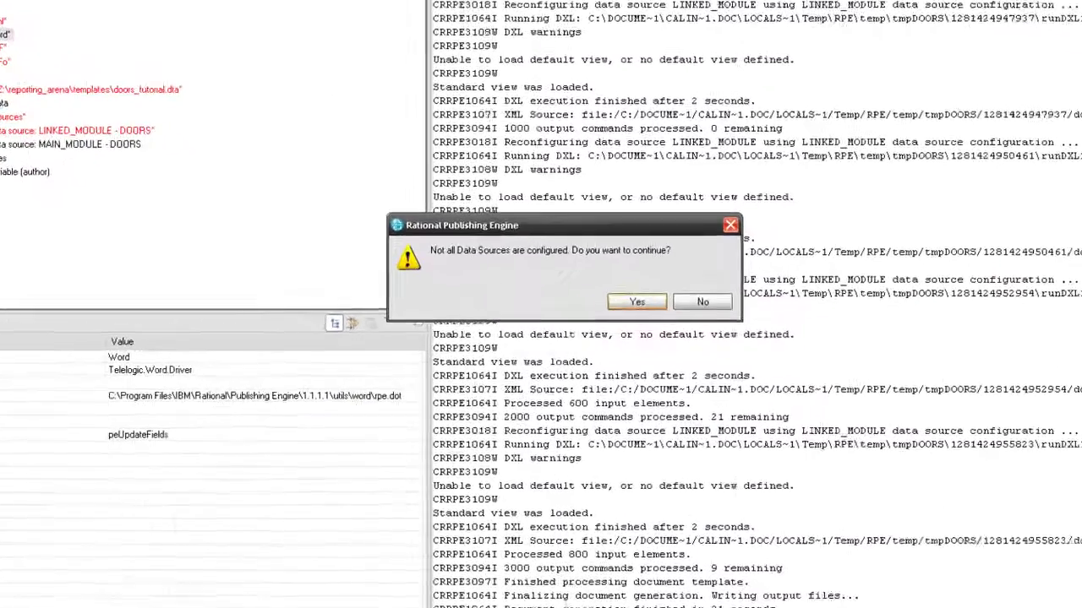
{"action": "left_click", "coordinate": [624, 300]}
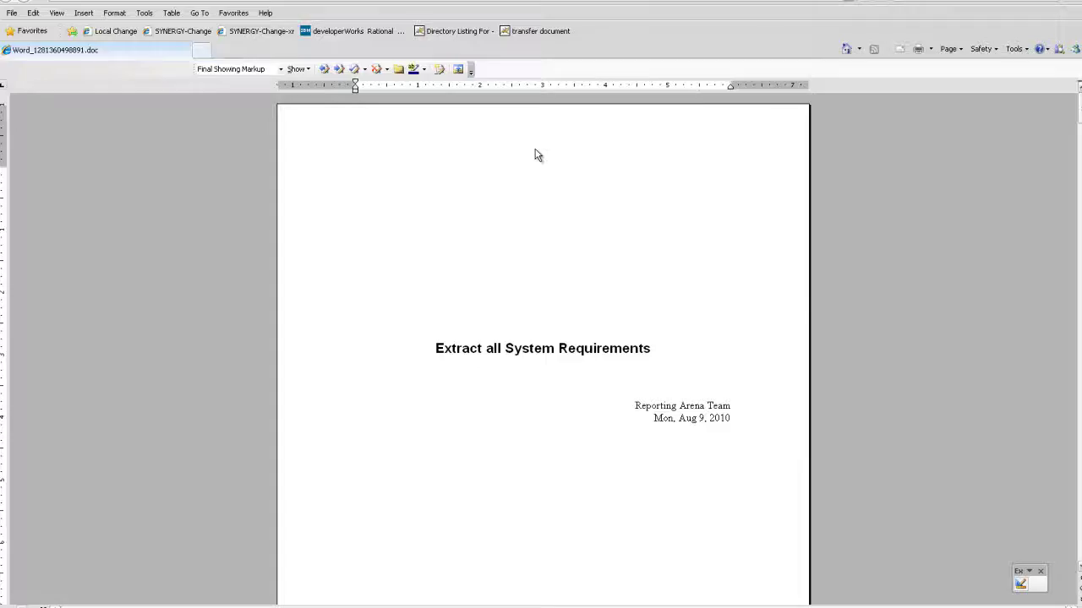
{"action": "scroll", "coordinate": [536, 152], "scroll_direction": "down", "scroll_amount": 10}
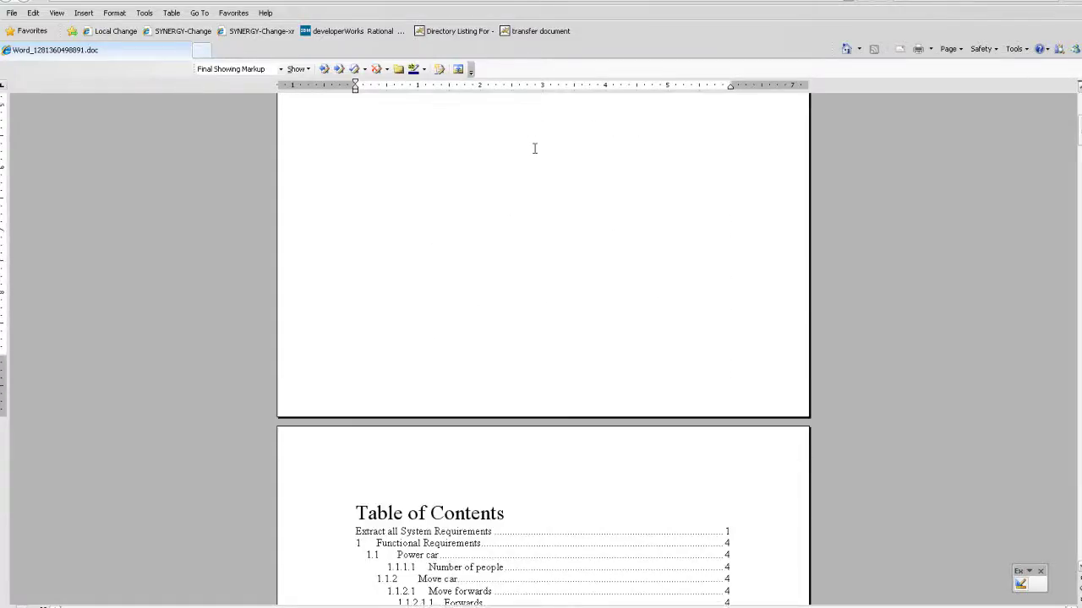
{"action": "scroll", "coordinate": [534, 147], "scroll_direction": "down", "scroll_amount": 3}
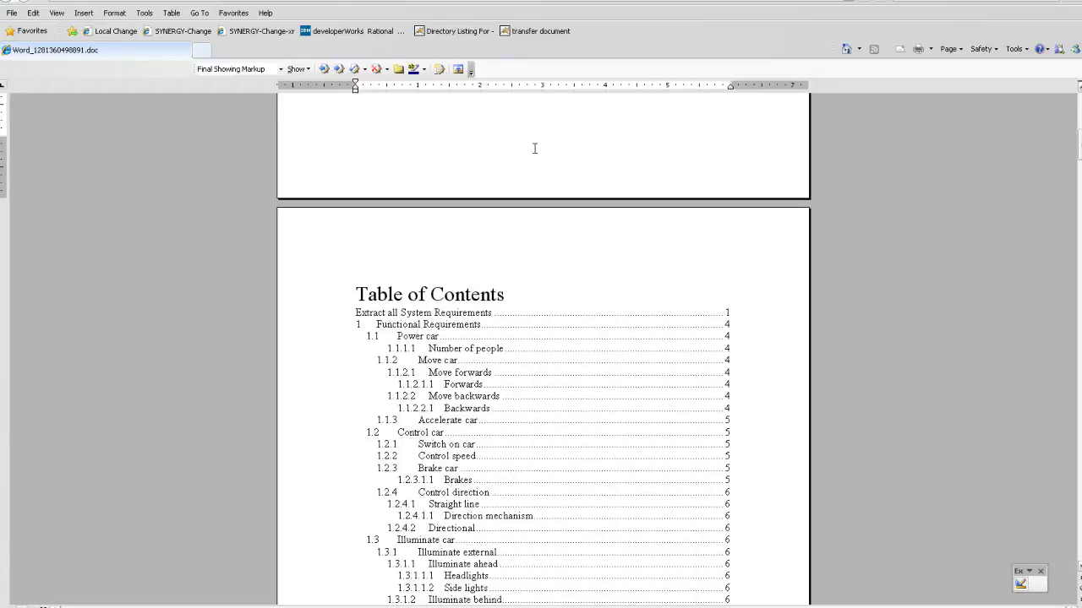
{"action": "scroll", "coordinate": [823, 242], "scroll_direction": "down", "scroll_amount": 4}
{"action": "scroll", "coordinate": [842, 247], "scroll_direction": "down", "scroll_amount": 6}
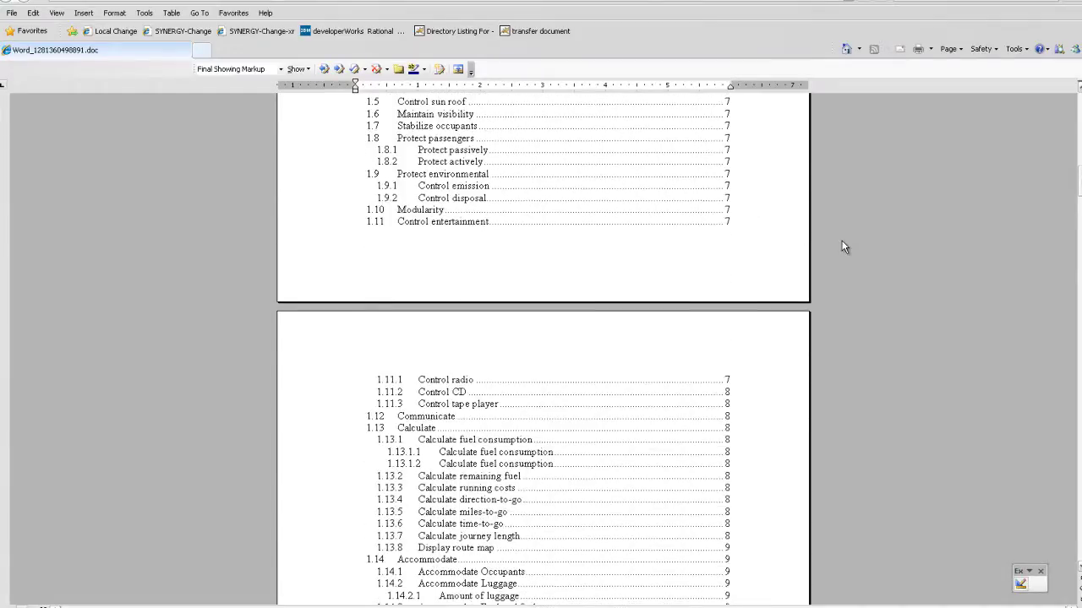
{"action": "scroll", "coordinate": [842, 247], "scroll_direction": "down", "scroll_amount": 10}
{"action": "scroll", "coordinate": [843, 246], "scroll_direction": "down", "scroll_amount": 3}
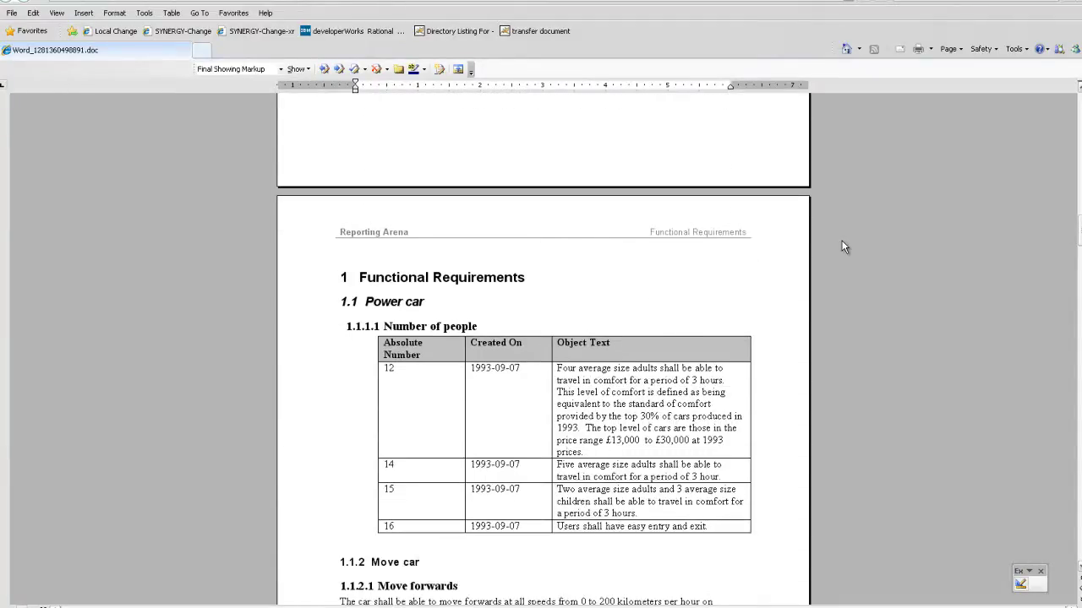
Review the generated report's Functional Requirements and System constraints sections through the last page, checking the headings, tables, headers and page numbering.
{"action": "scroll", "coordinate": [843, 247], "scroll_direction": "down", "scroll_amount": 3}
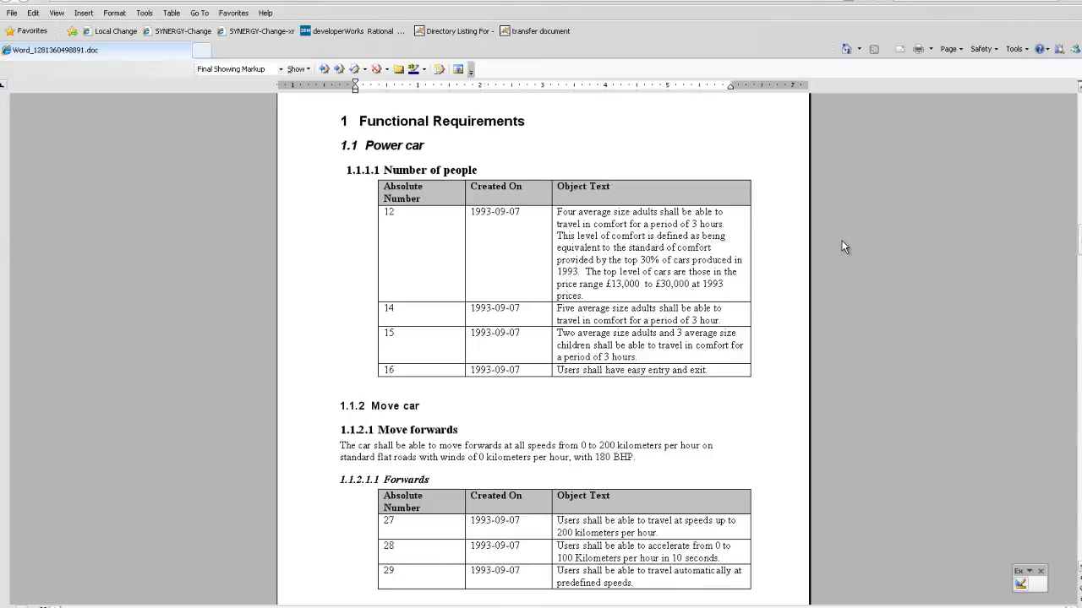
{"action": "scroll", "coordinate": [843, 247], "scroll_direction": "down", "scroll_amount": 6}
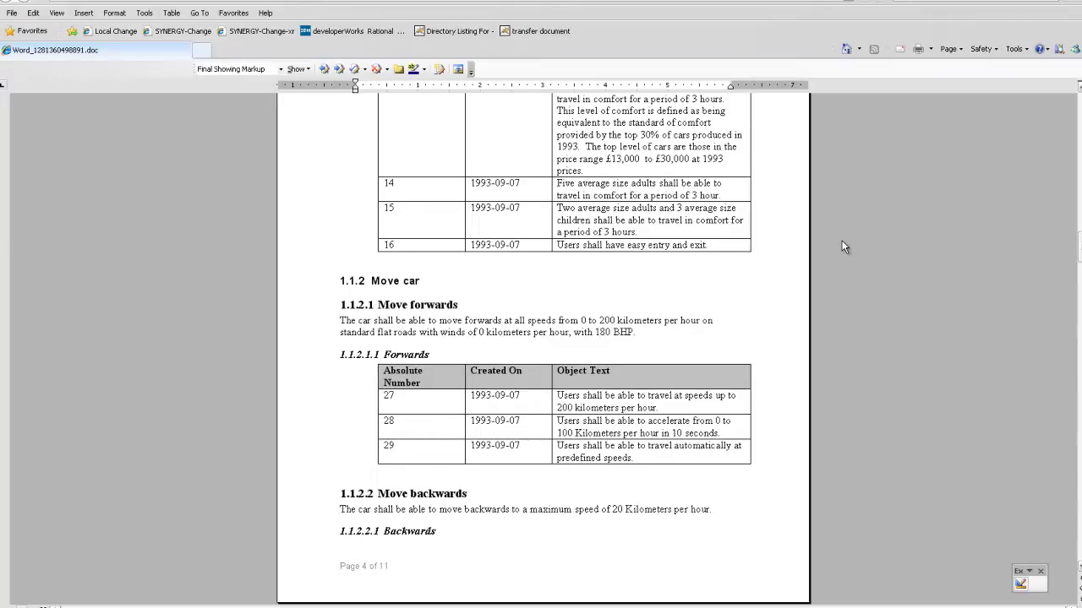
{"action": "scroll", "coordinate": [843, 247], "scroll_direction": "down", "scroll_amount": 4}
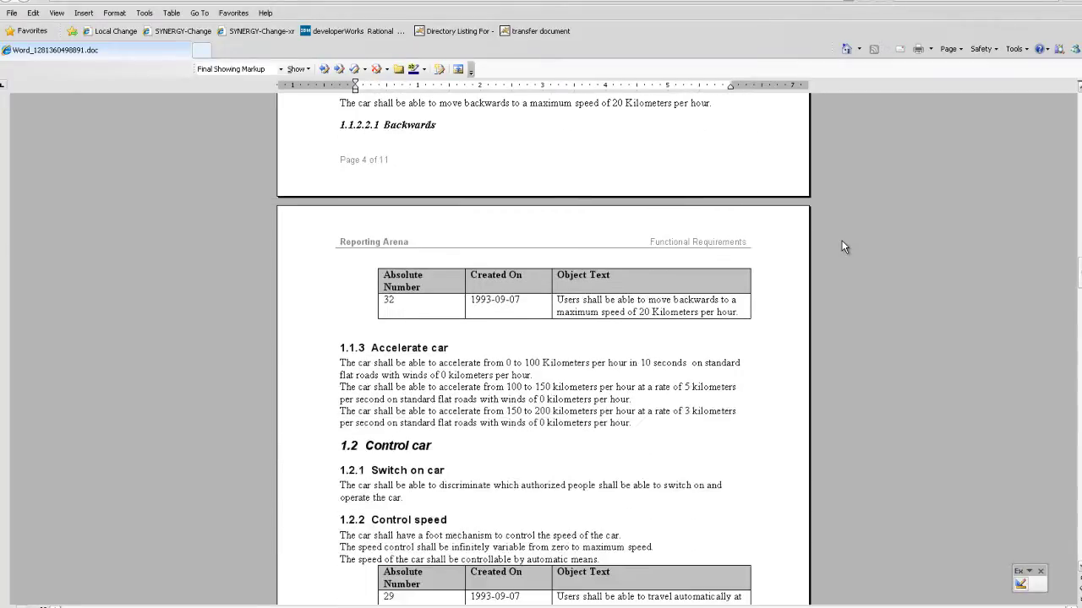
{"action": "scroll", "coordinate": [843, 247], "scroll_direction": "down", "scroll_amount": 7}
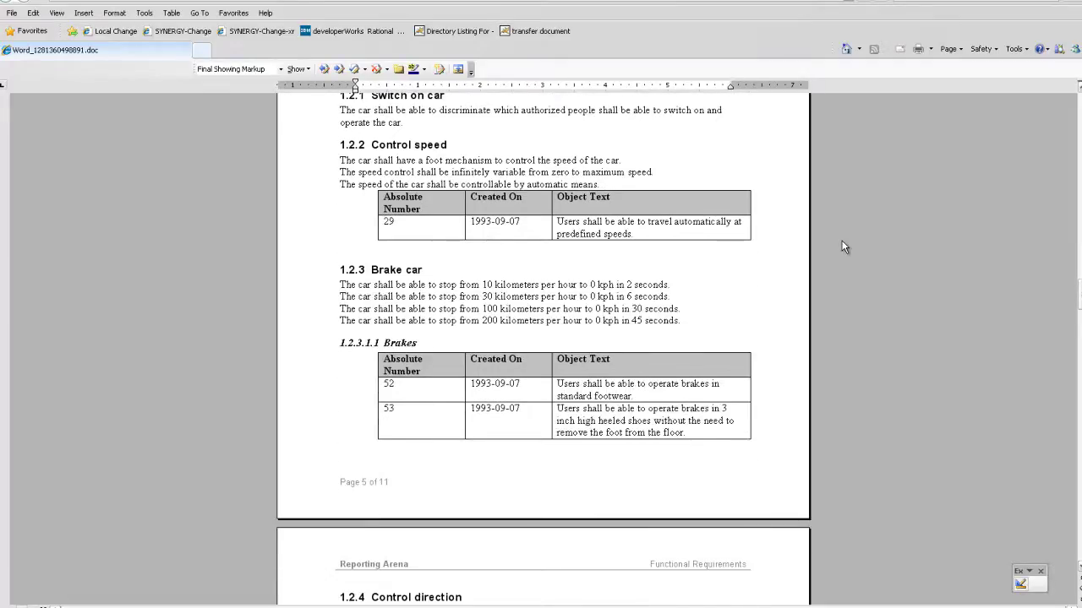
{"action": "scroll", "coordinate": [843, 246], "scroll_direction": "down", "scroll_amount": 4}
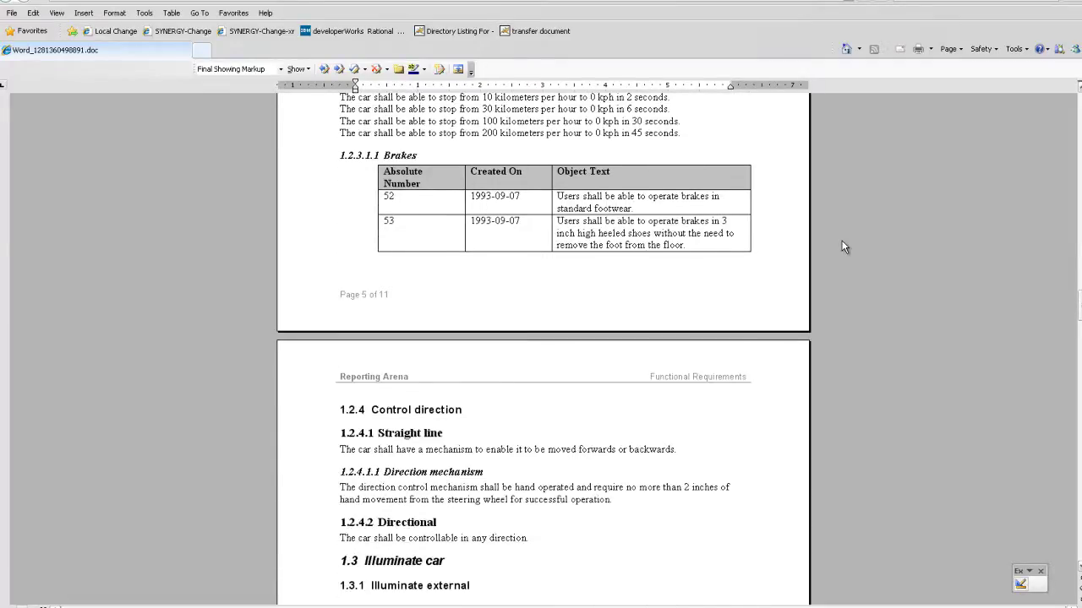
{"action": "scroll", "coordinate": [842, 246], "scroll_direction": "down", "scroll_amount": 8}
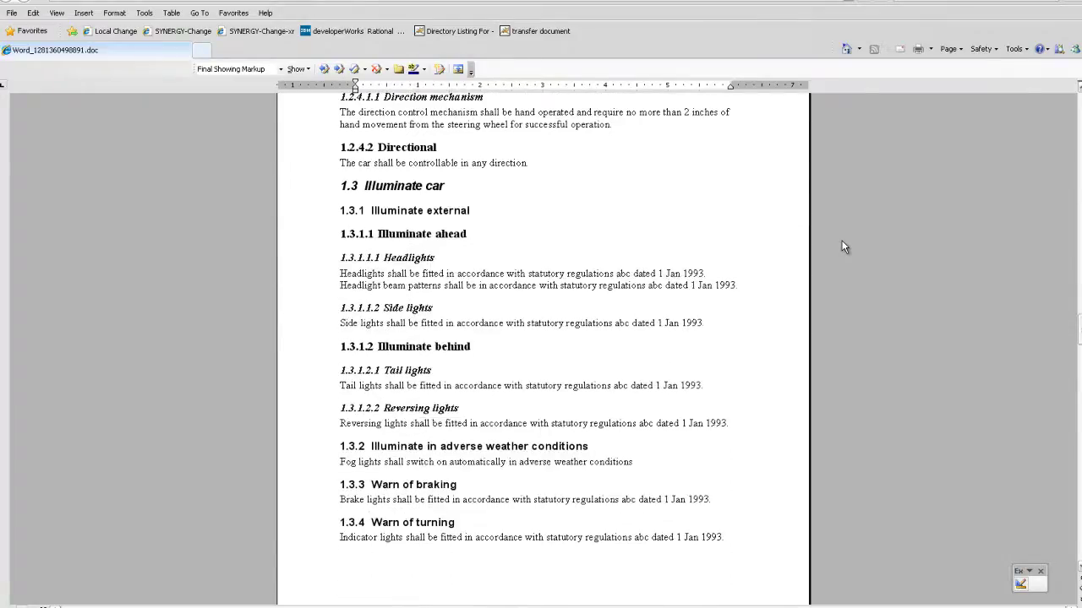
{"action": "scroll", "coordinate": [842, 247], "scroll_direction": "down", "scroll_amount": 8}
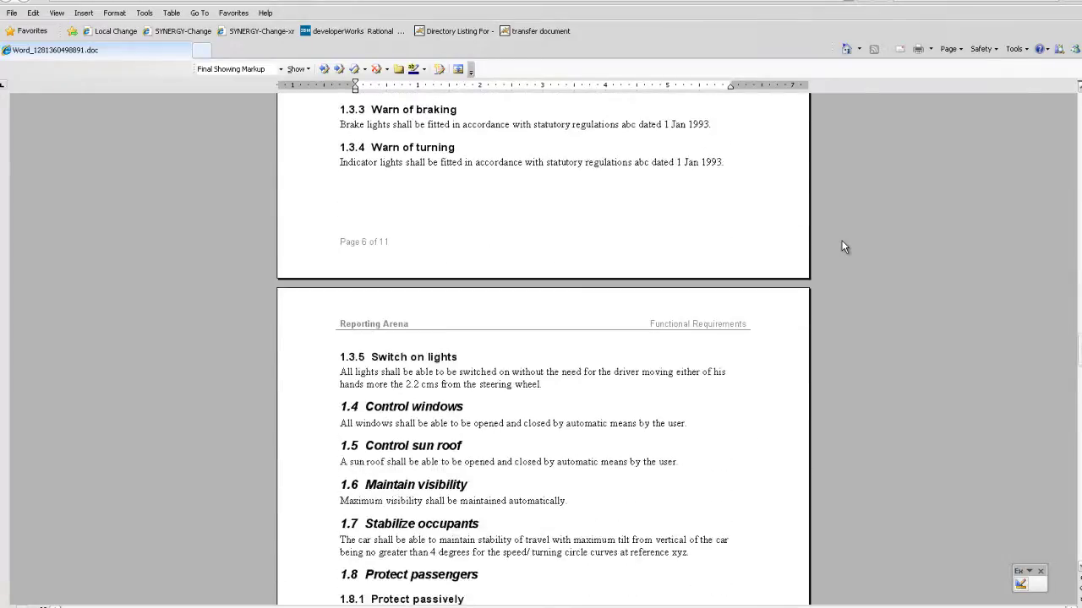
{"action": "scroll", "coordinate": [843, 247], "scroll_direction": "down", "scroll_amount": 10}
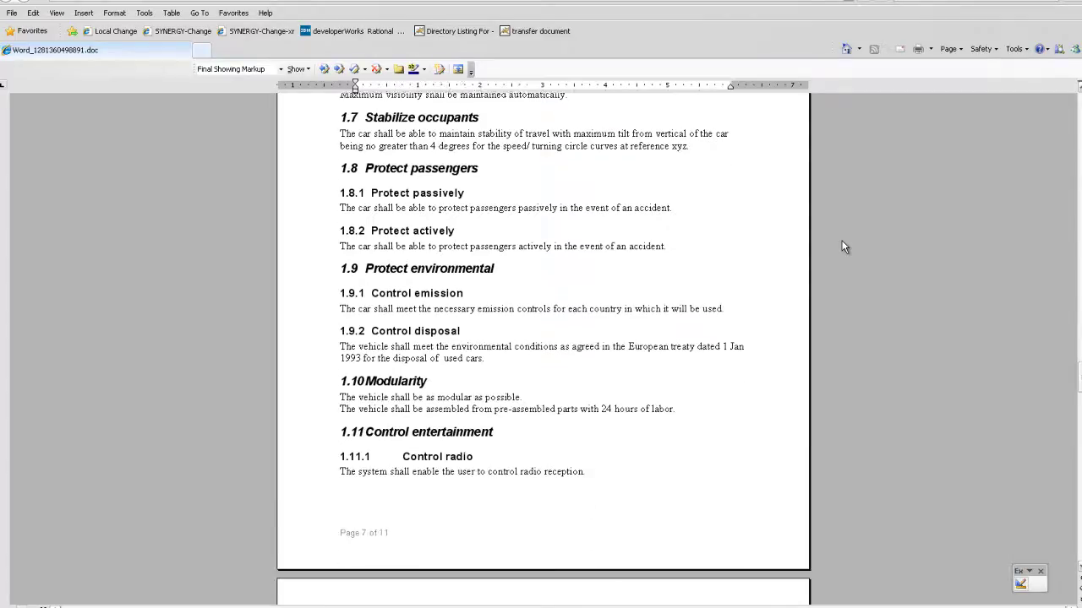
{"action": "scroll", "coordinate": [843, 247], "scroll_direction": "down", "scroll_amount": 9}
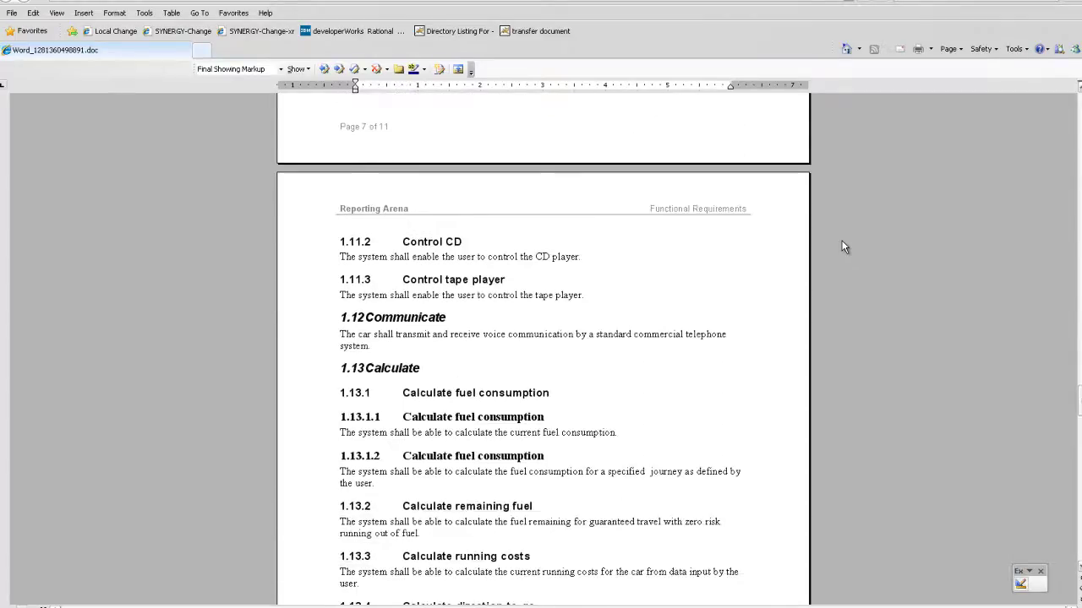
{"action": "scroll", "coordinate": [843, 246], "scroll_direction": "down", "scroll_amount": 8}
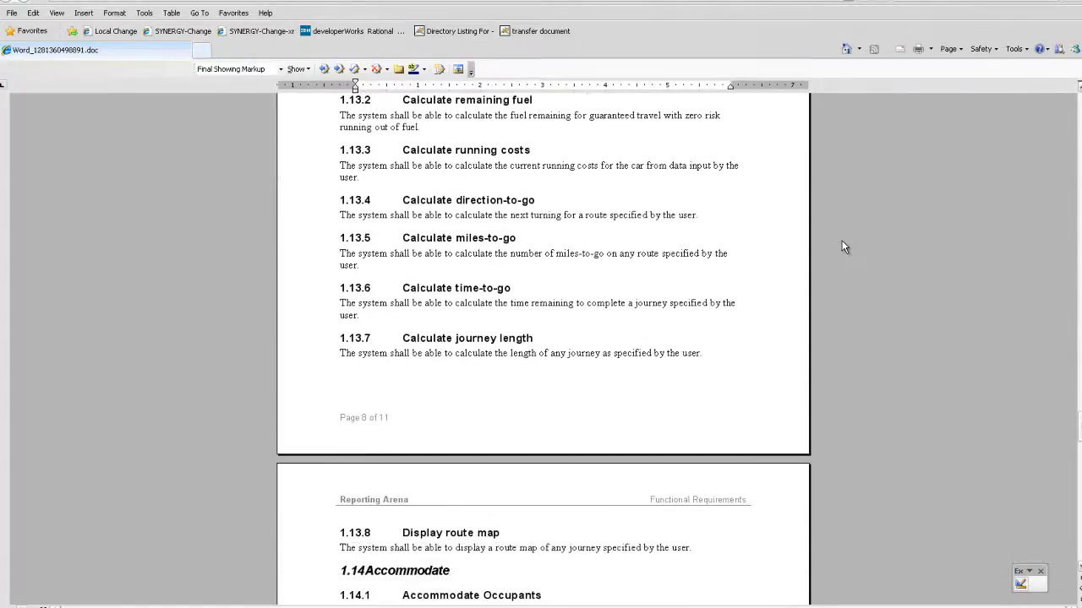
{"action": "scroll", "coordinate": [843, 247], "scroll_direction": "down", "scroll_amount": 10}
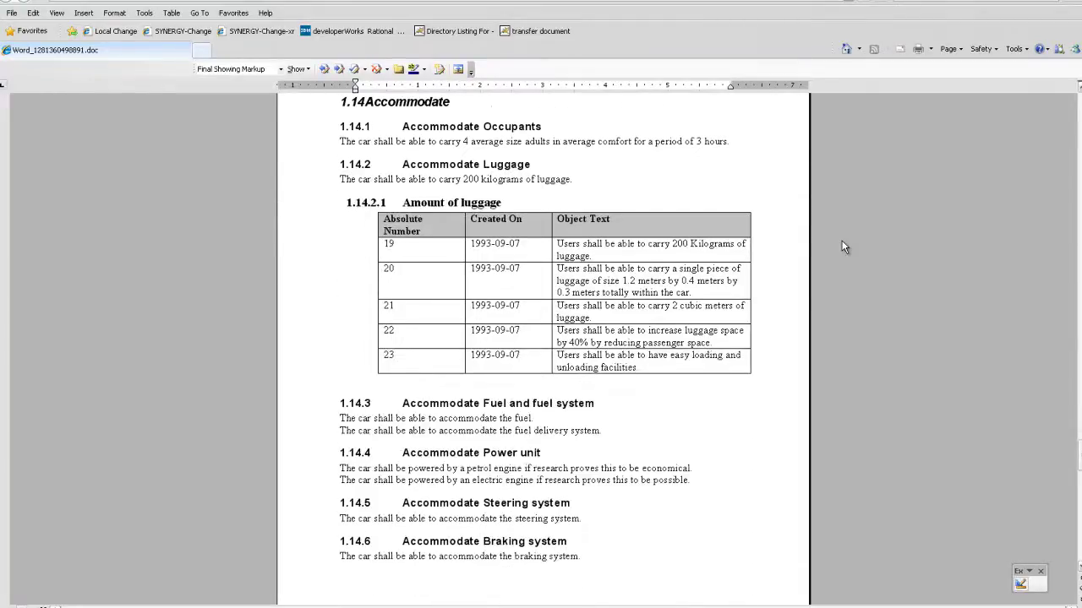
{"action": "scroll", "coordinate": [842, 247], "scroll_direction": "down", "scroll_amount": 9}
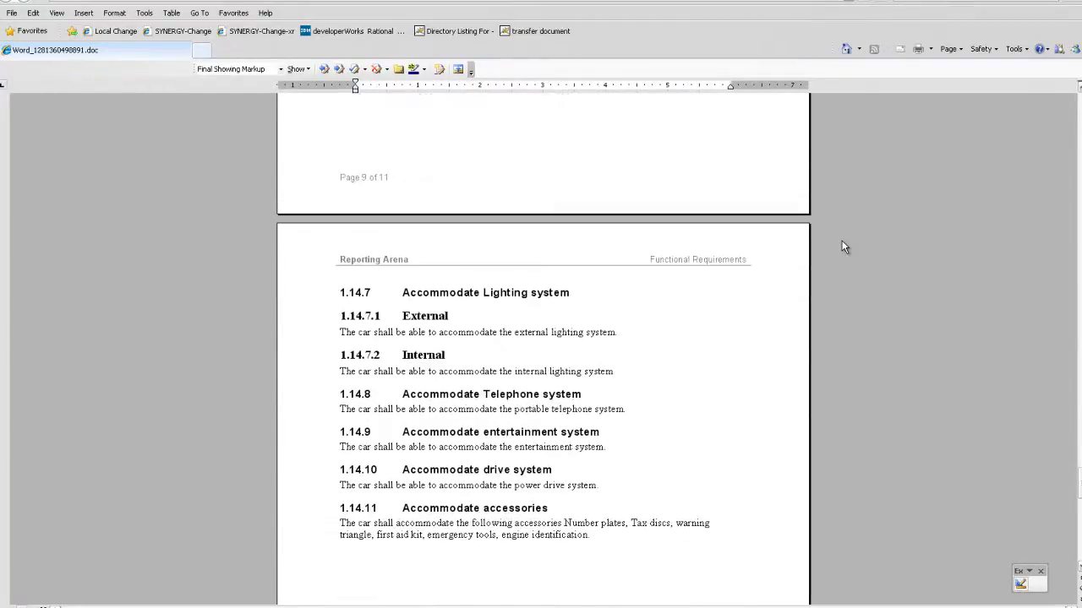
{"action": "scroll", "coordinate": [843, 246], "scroll_direction": "down", "scroll_amount": 9}
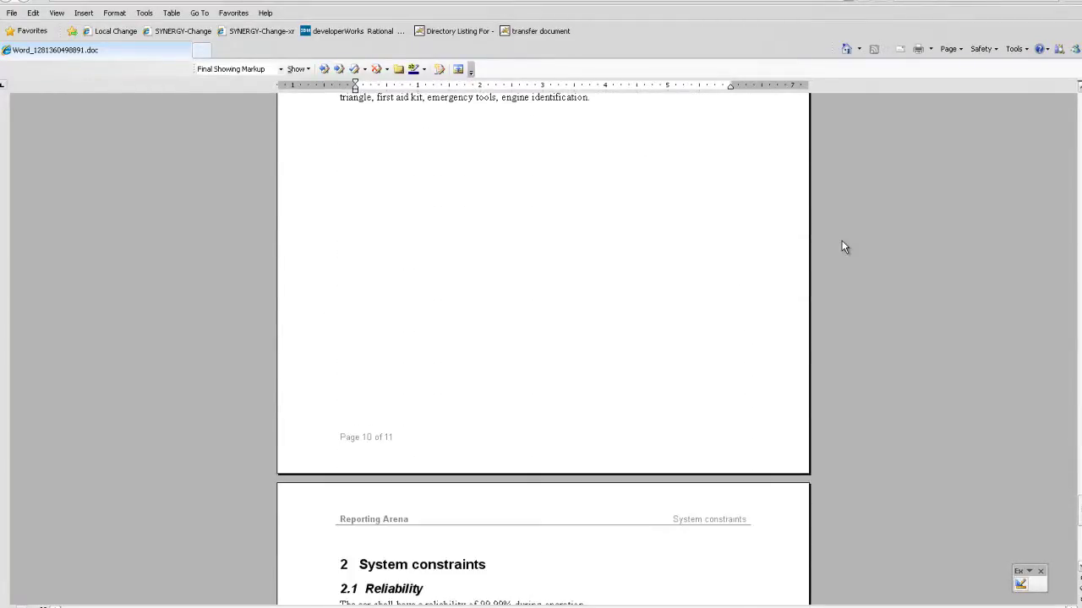
{"action": "scroll", "coordinate": [842, 247], "scroll_direction": "down", "scroll_amount": 3}
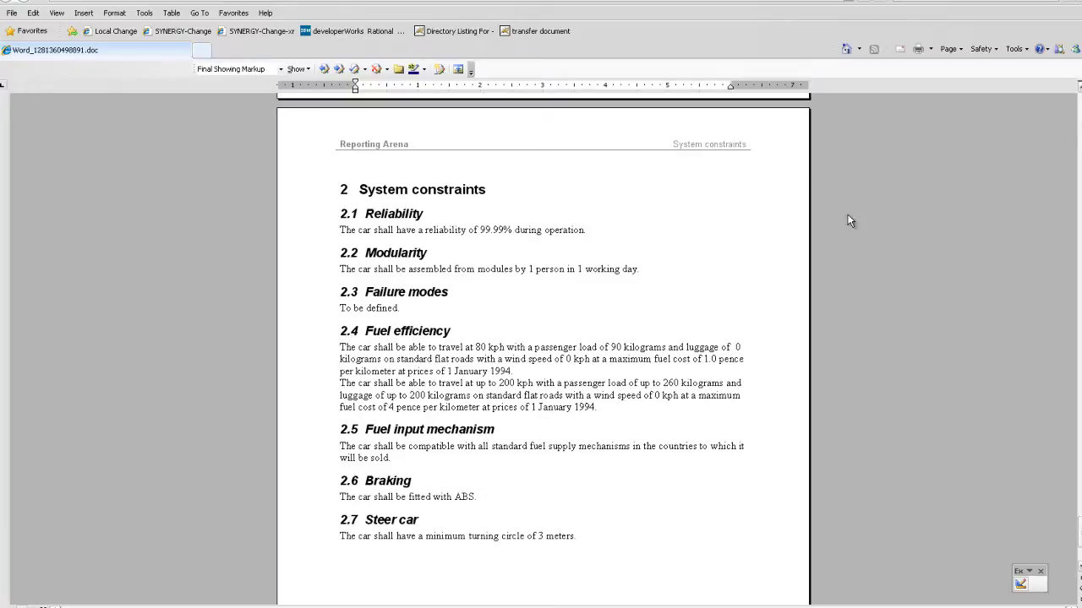
{"action": "scroll", "coordinate": [852, 234], "scroll_direction": "down", "scroll_amount": 2}
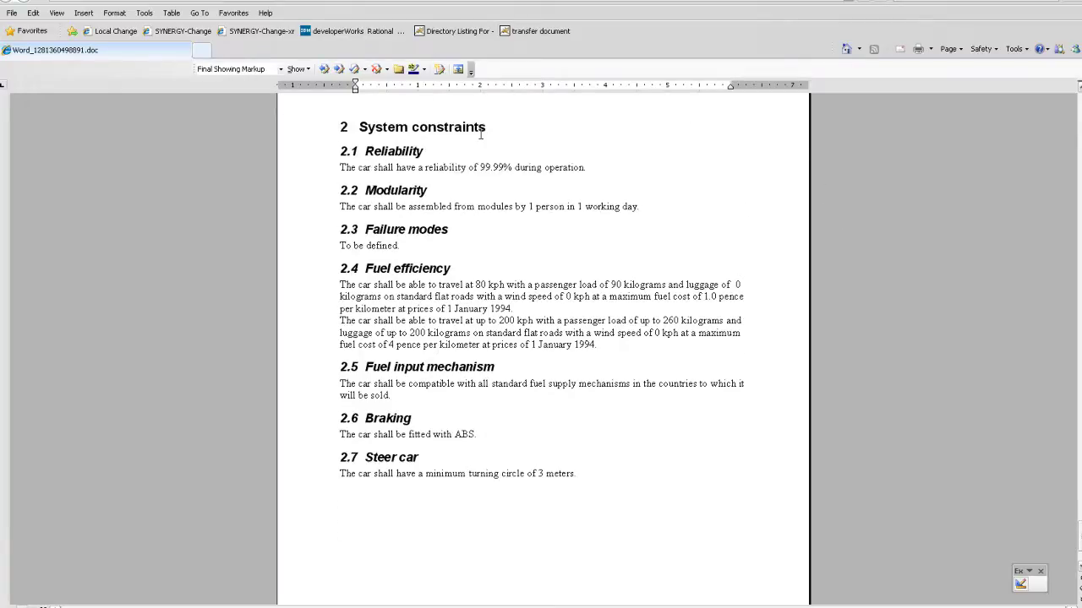
{"action": "scroll", "coordinate": [480, 135], "scroll_direction": "down", "scroll_amount": 4}
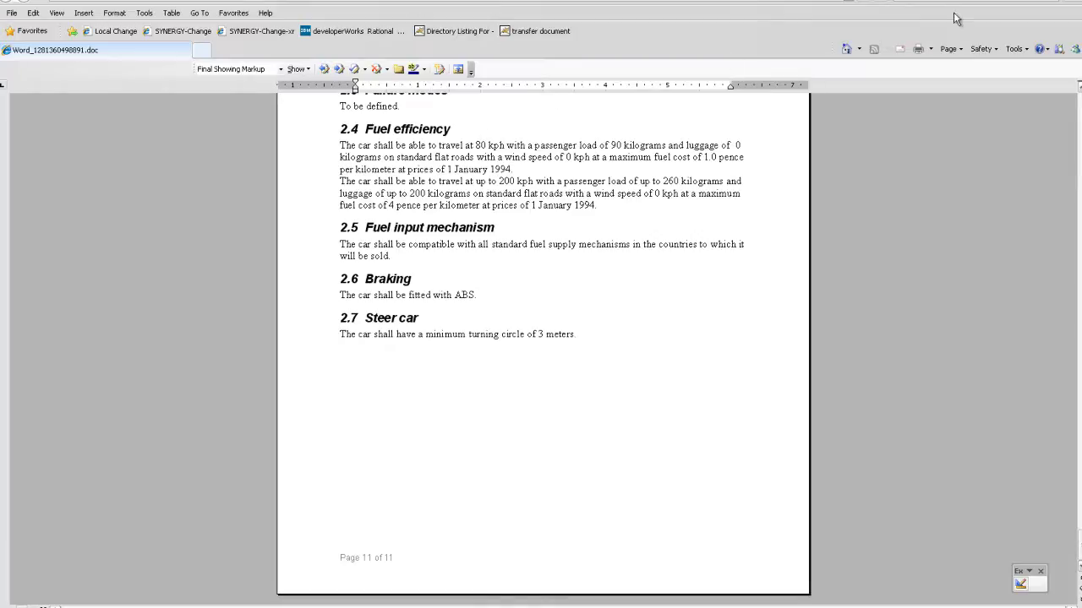